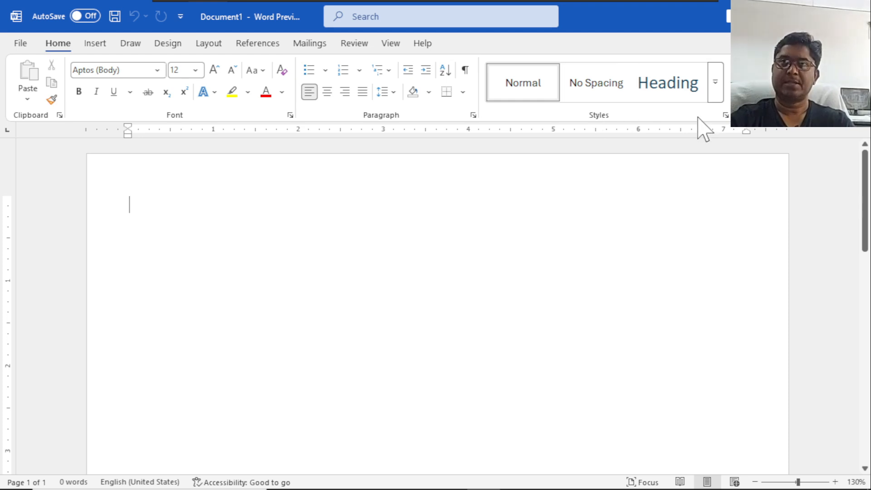
click(712, 97)
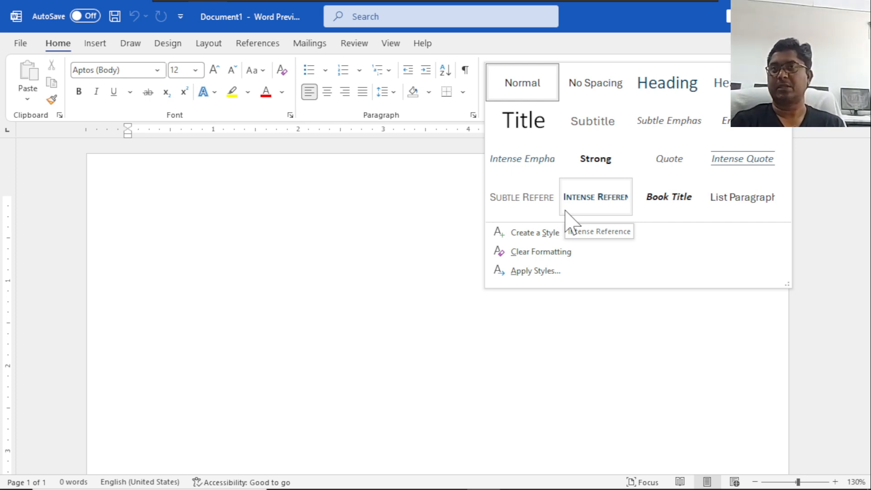
click(302, 236)
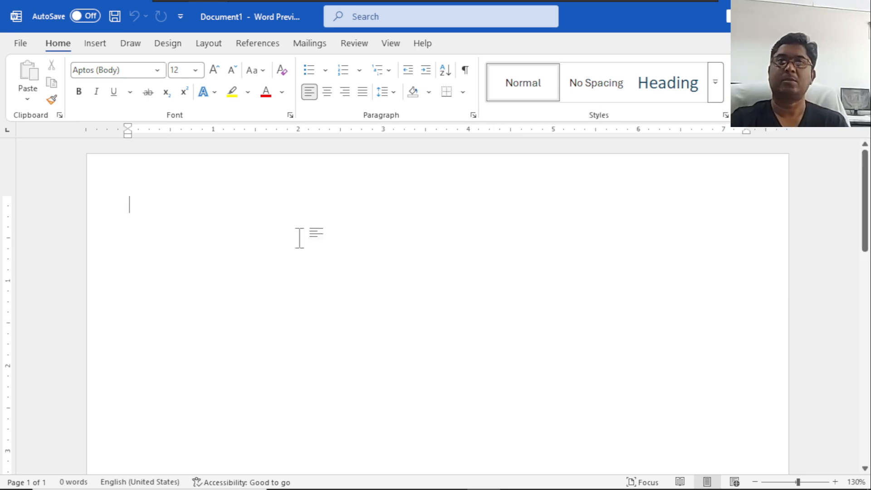
Generate two sample paragraphs of four sentences each with the formula =rand(2,4).
text(=)
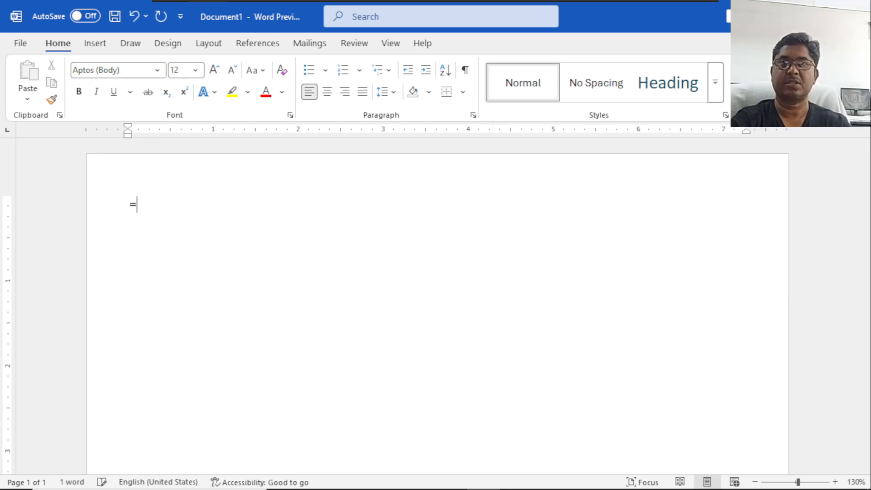
text(rand()
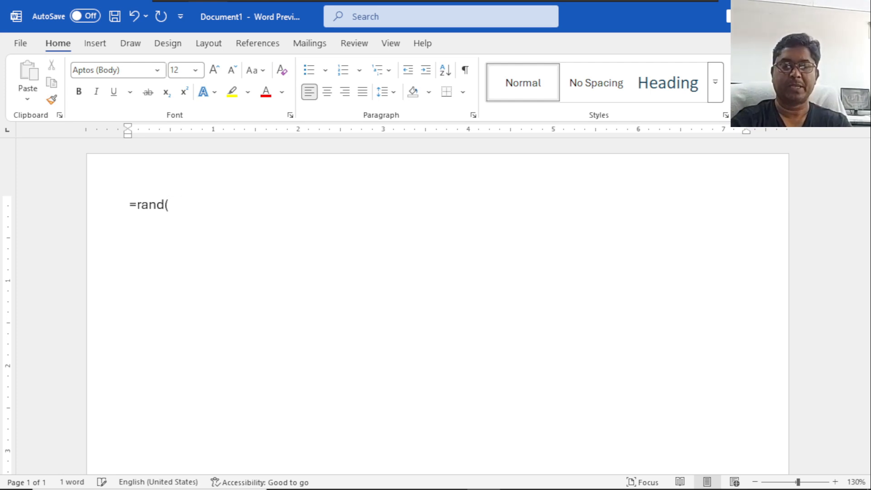
text(2,4))
key(Return)
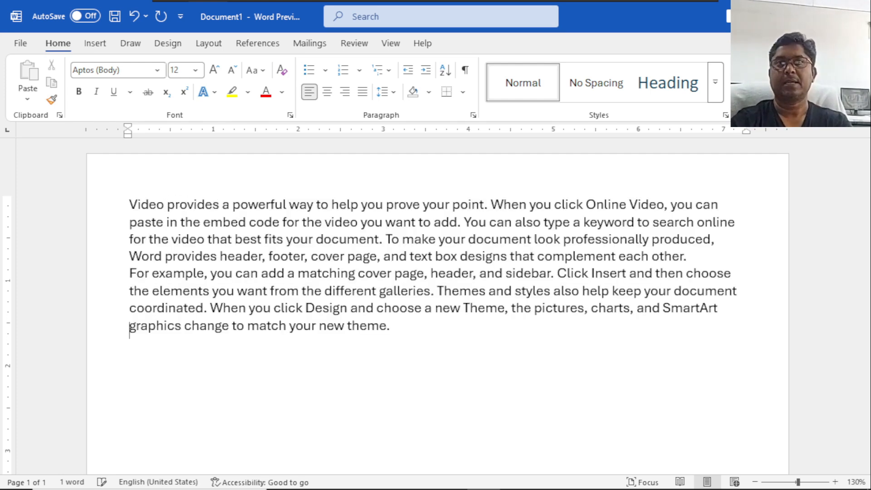
Insert two blank lines between the first and second paragraphs.
click(693, 256)
key(Return)
key(Return)
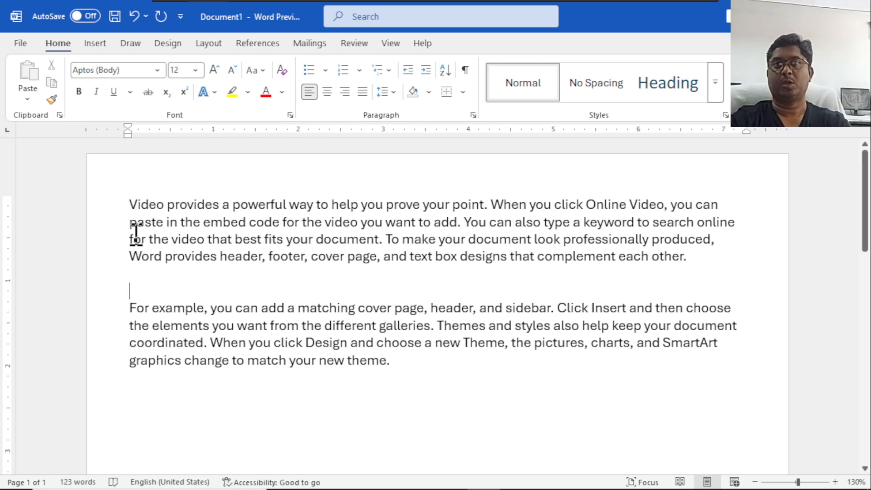
Color the first paragraph's text red and set its font to Arial Black.
drag(129, 204, 702, 254)
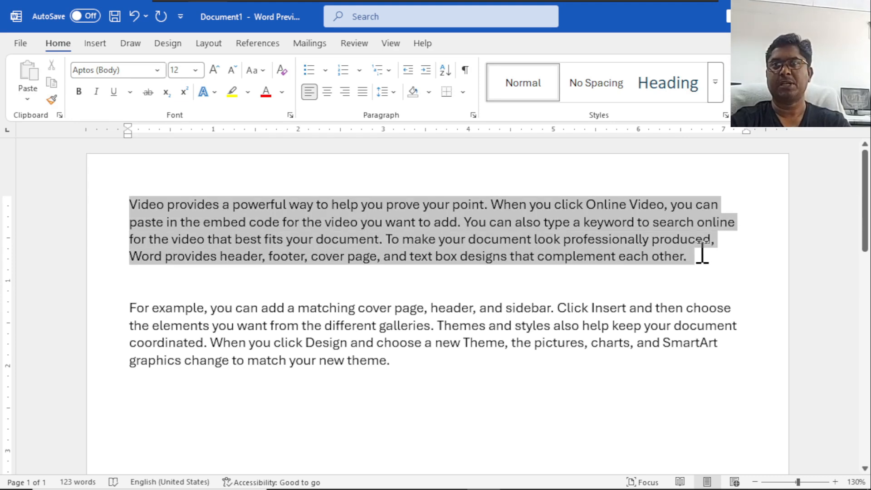
click(267, 92)
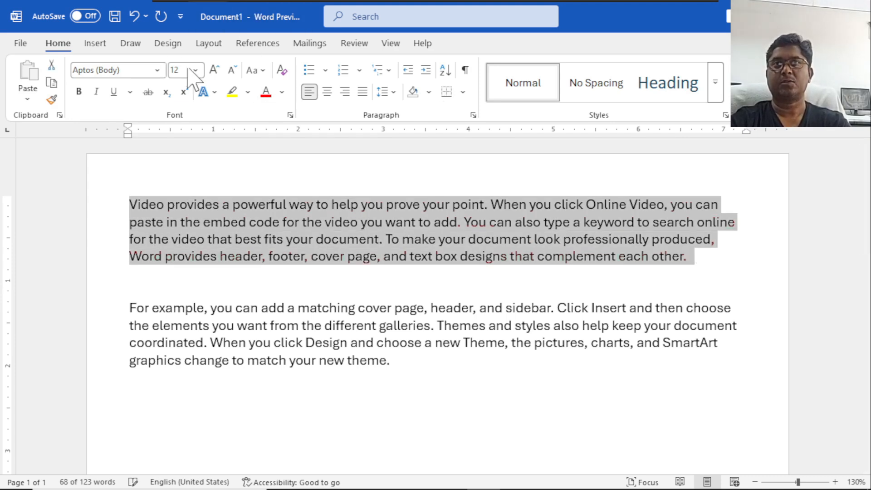
click(157, 70)
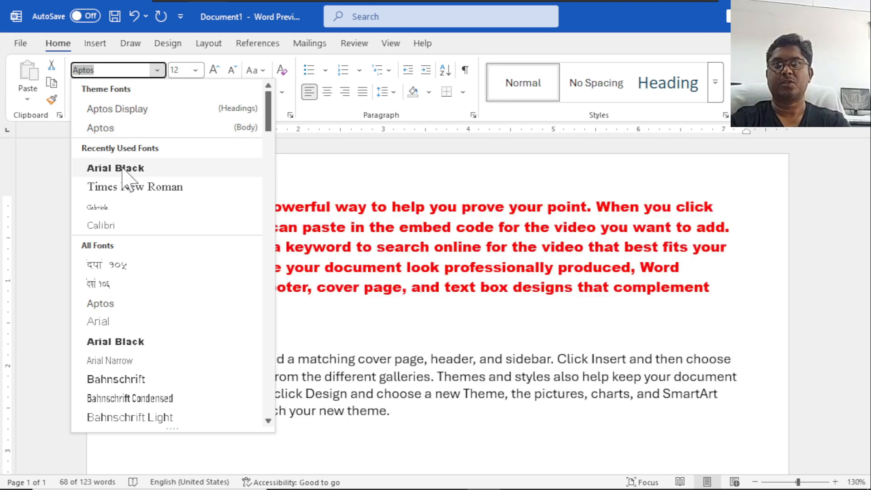
click(127, 168)
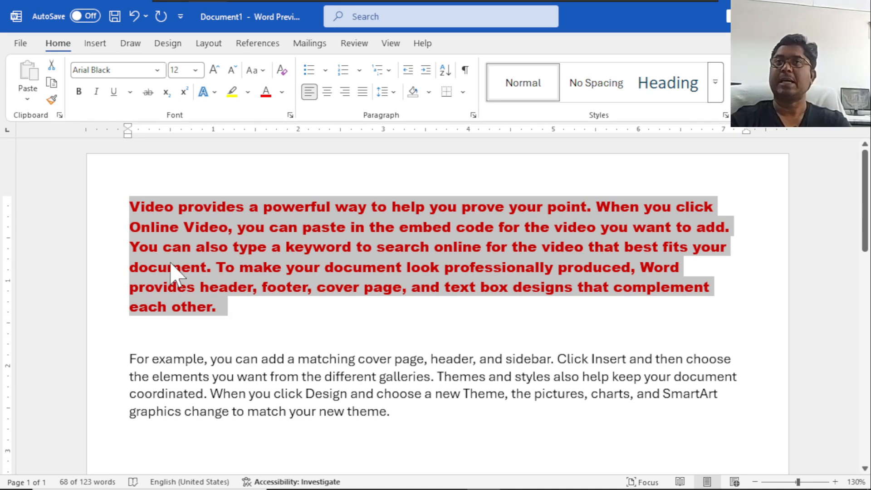
click(273, 383)
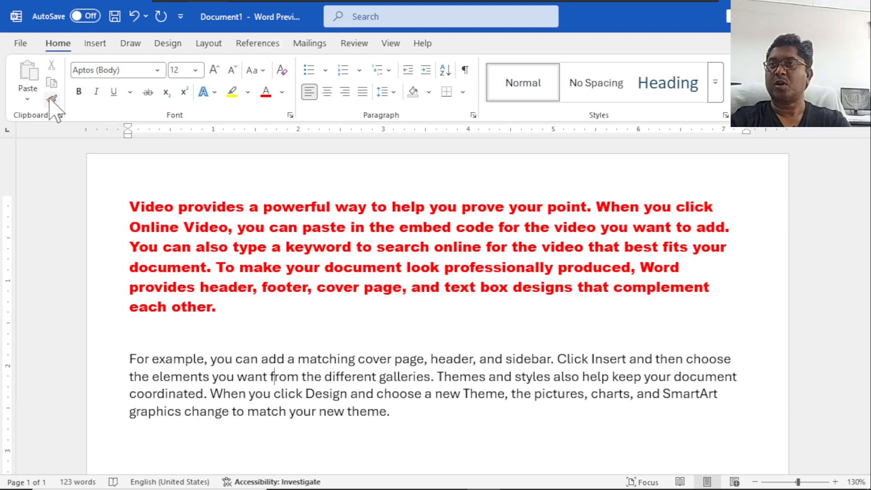
Copy the first paragraph's formatting onto the whole second paragraph with Format Painter.
click(218, 206)
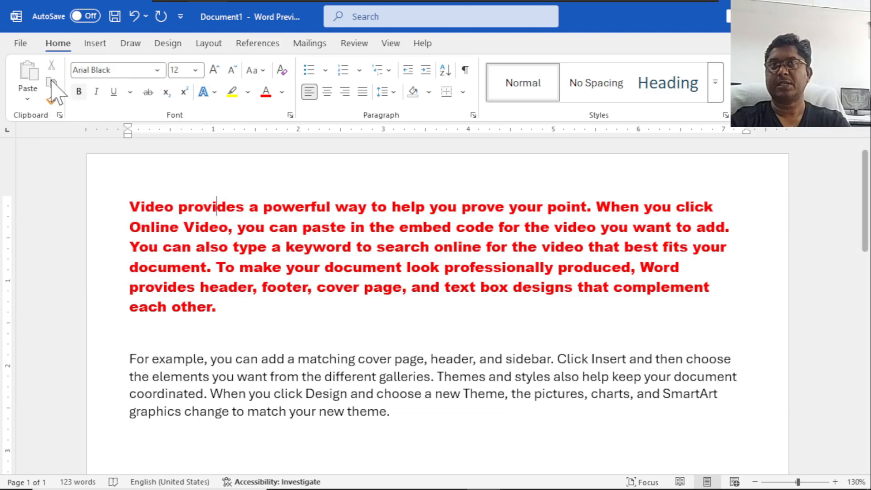
click(51, 99)
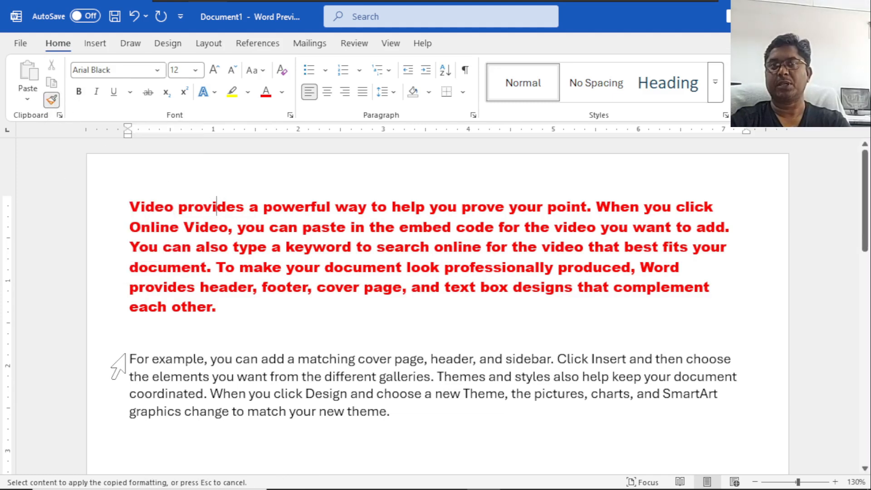
mouse_move(129, 359)
mouse_down()
mouse_move(278, 389)
mouse_move(369, 393)
mouse_move(403, 415)
mouse_up()
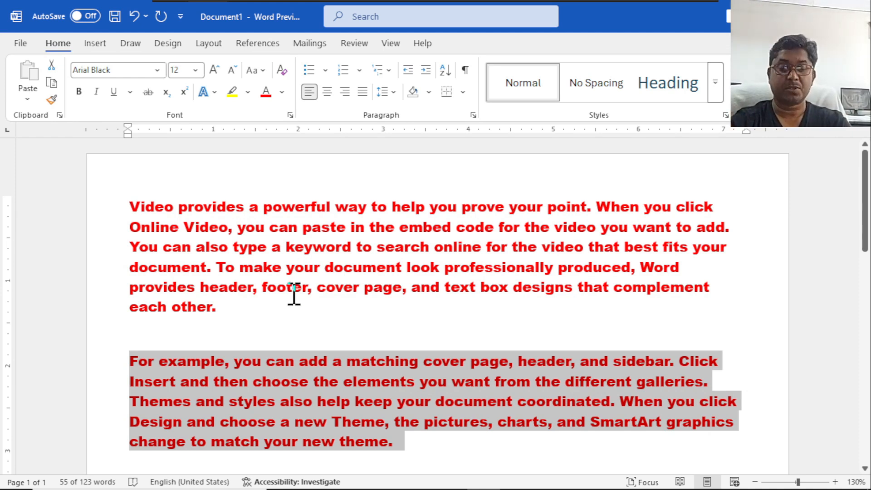
Undo the copied formatting on the second paragraph and the Arial Black font and red color on the first.
key(ctrl+z)
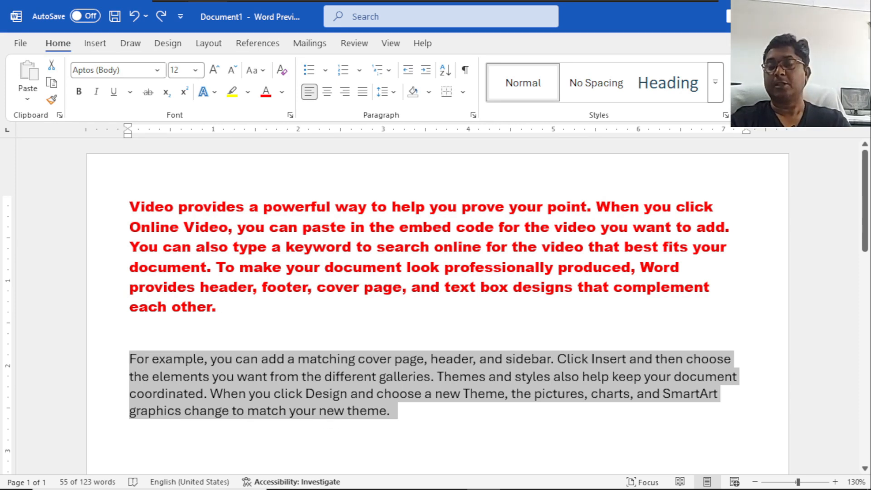
key(ctrl+z)
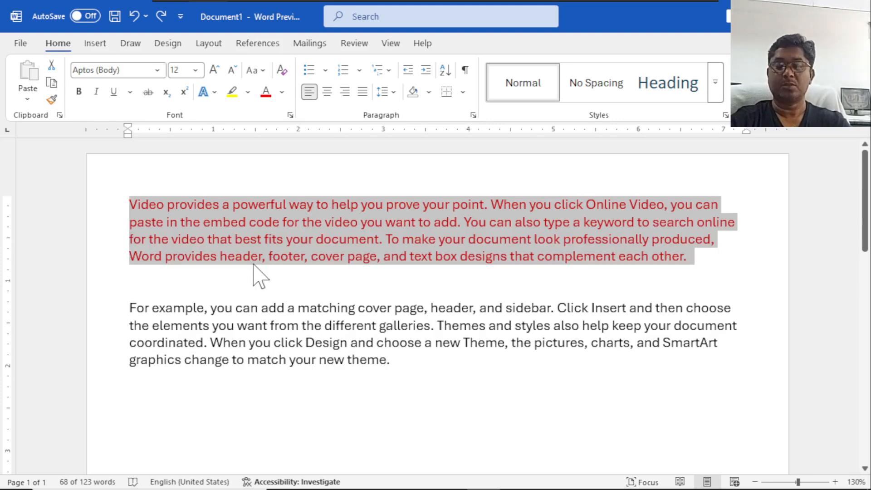
key(ctrl+z)
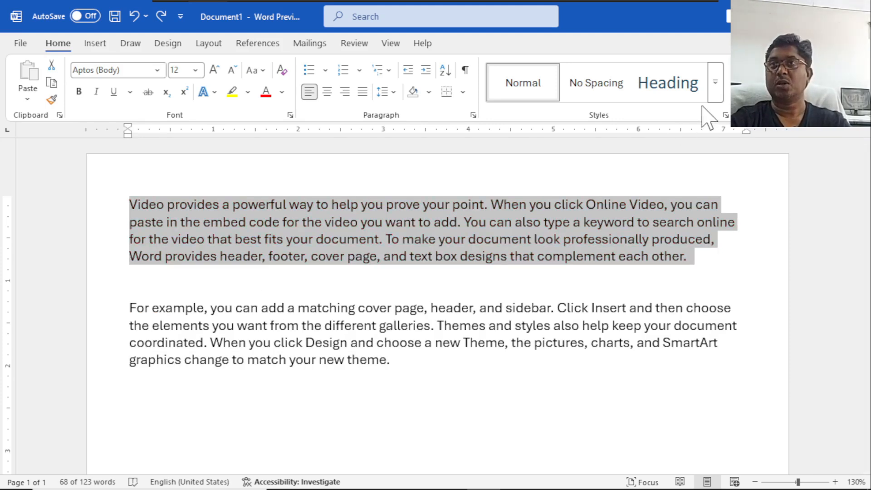
Apply the Intense Quote style to the first paragraph and to the second paragraph.
click(715, 86)
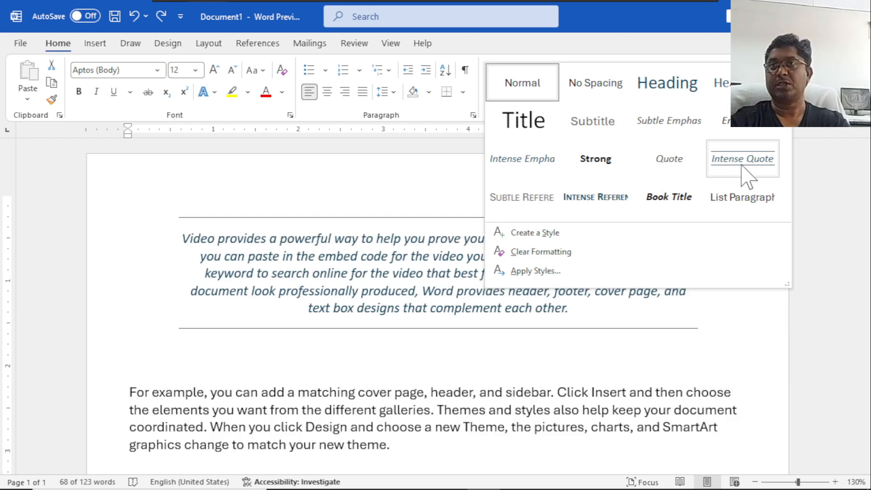
click(741, 164)
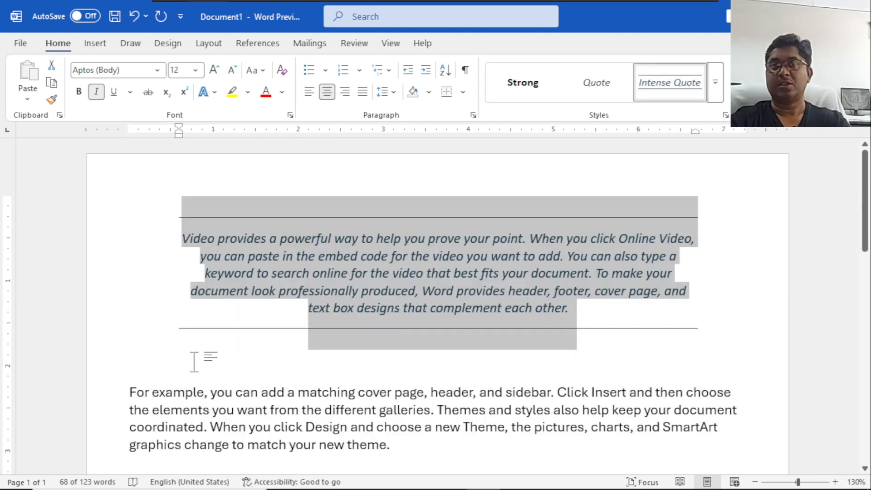
drag(131, 392, 402, 445)
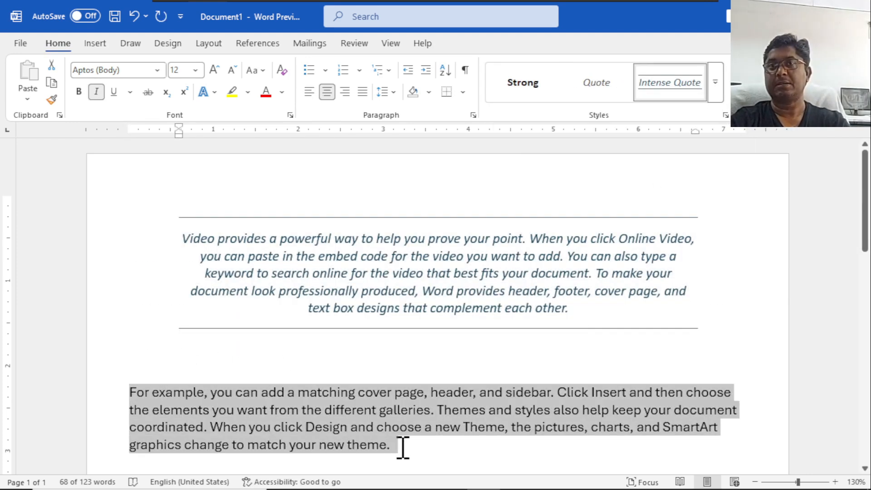
click(695, 86)
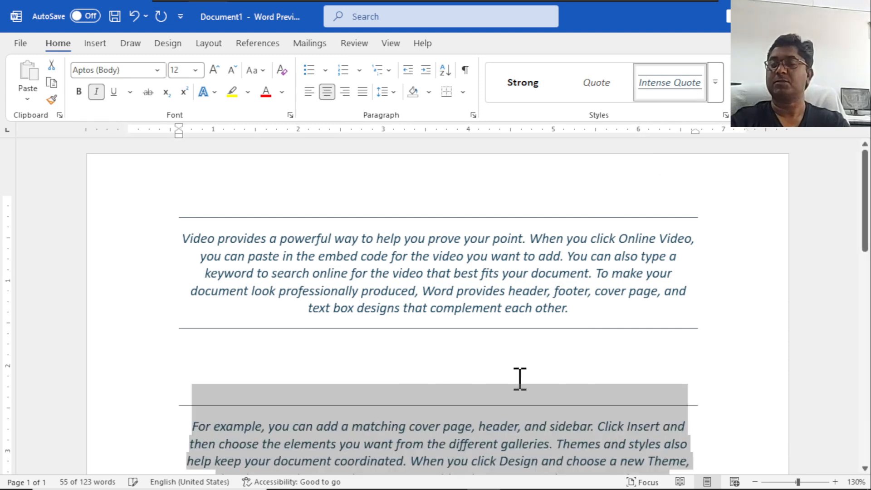
click(501, 427)
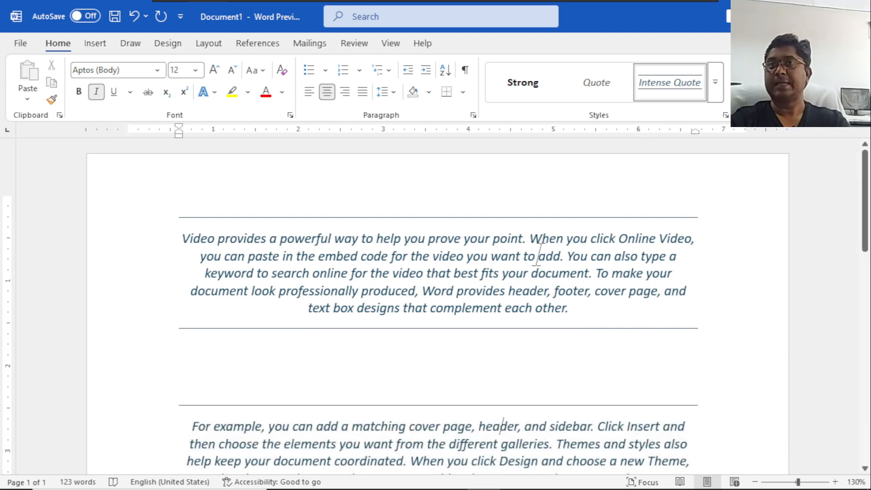
Color the first Intense Quote paragraph's text red and set its font to Kristen ITC.
drag(558, 307, 171, 245)
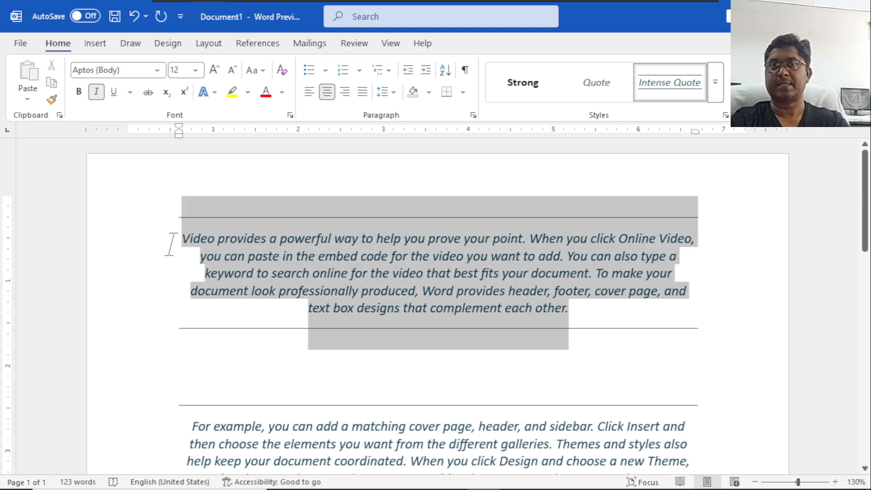
click(266, 91)
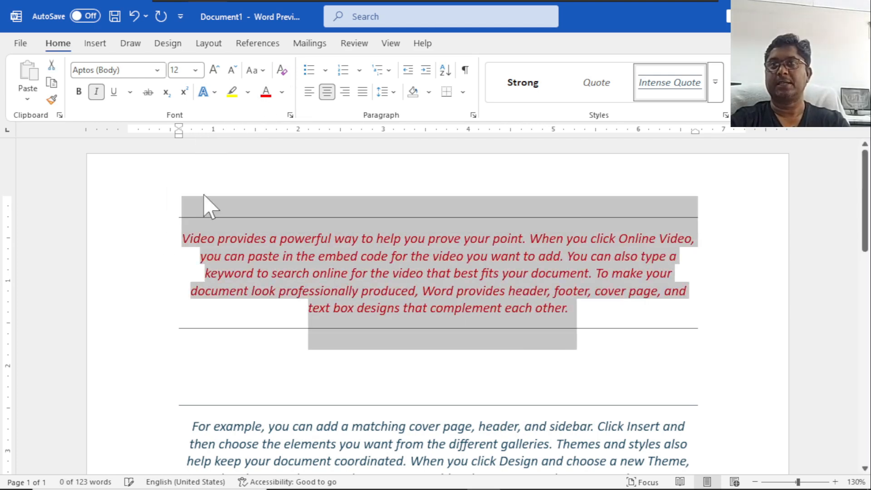
click(157, 70)
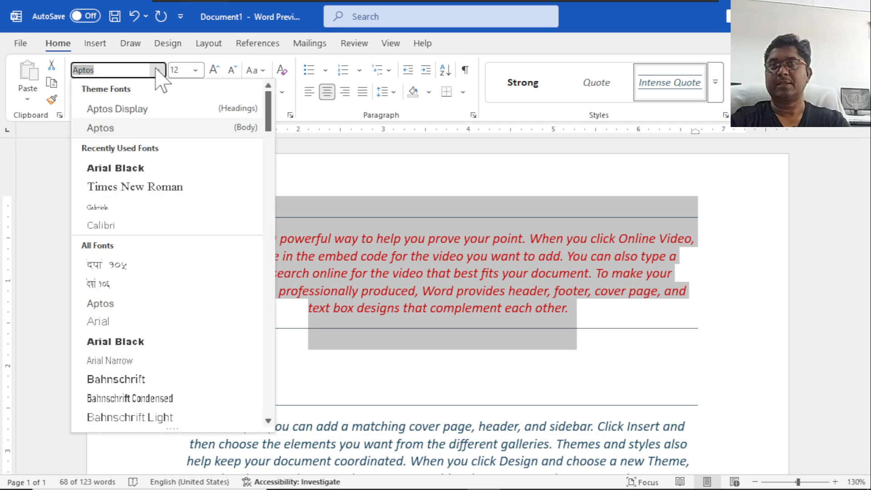
scroll(132, 302, down, 6)
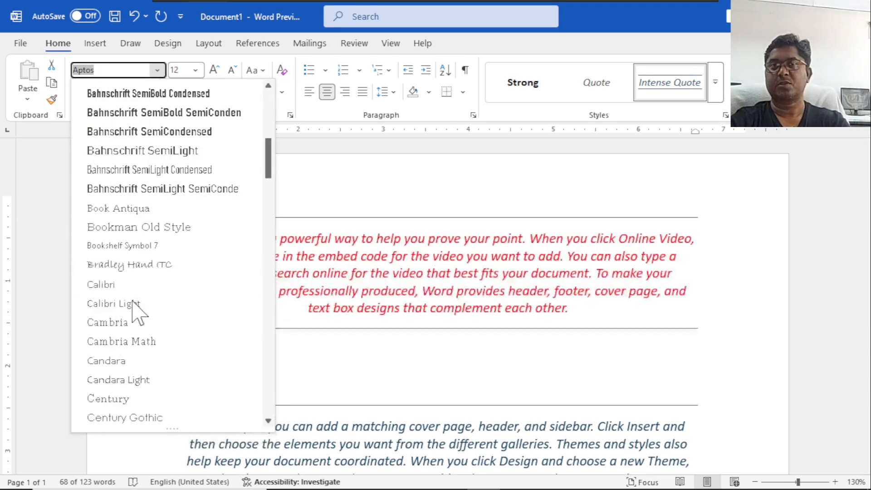
scroll(158, 227, down, 7)
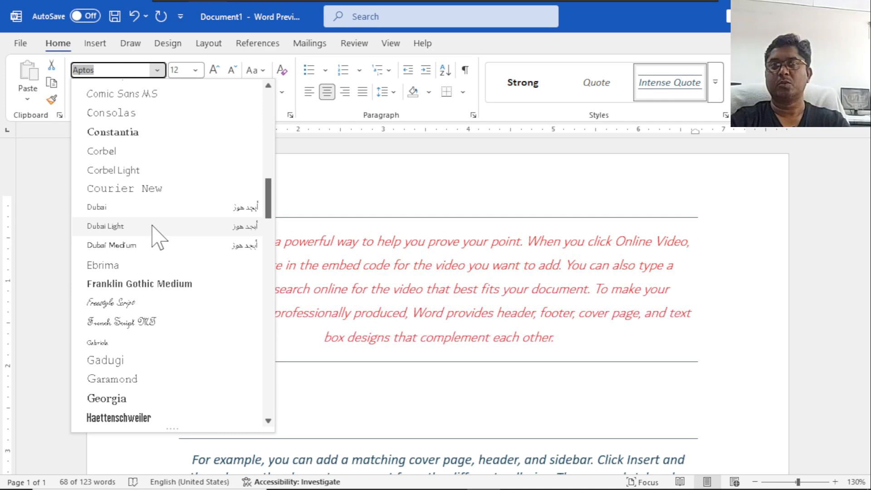
scroll(154, 236, down, 6)
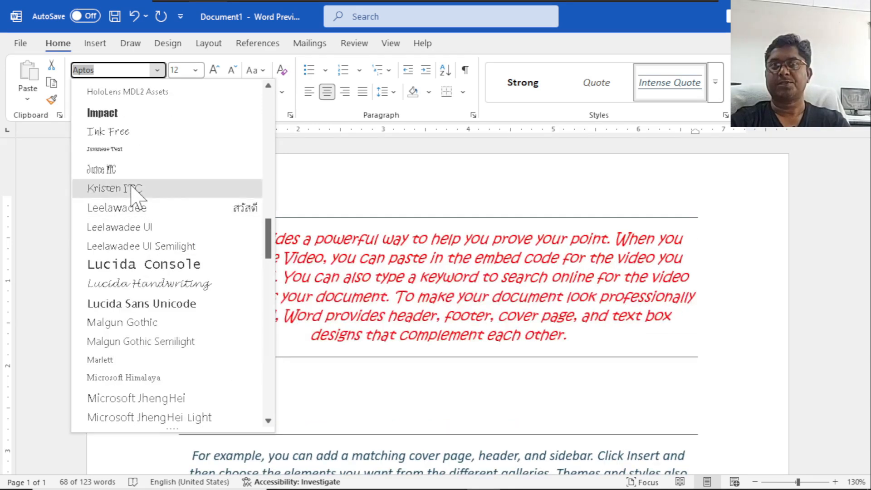
click(114, 188)
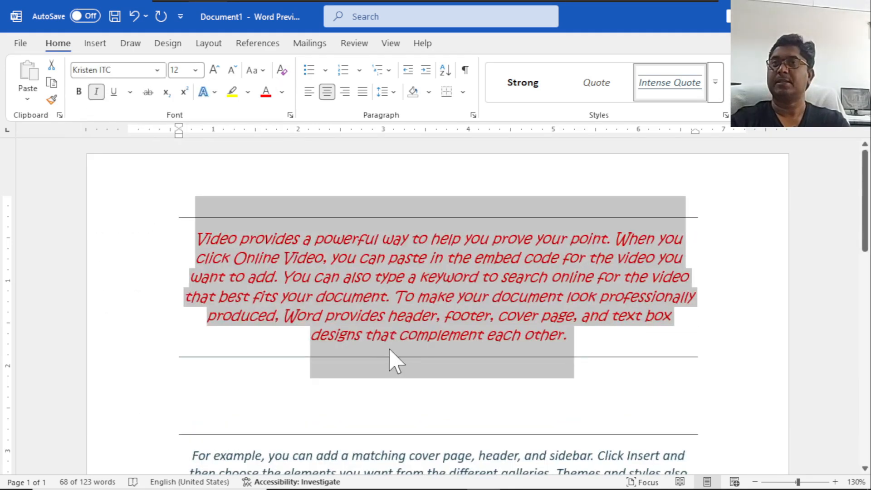
click(405, 296)
Update the Intense Quote style to match the first paragraph's red Kristen ITC formatting.
scroll(385, 350, down, 3)
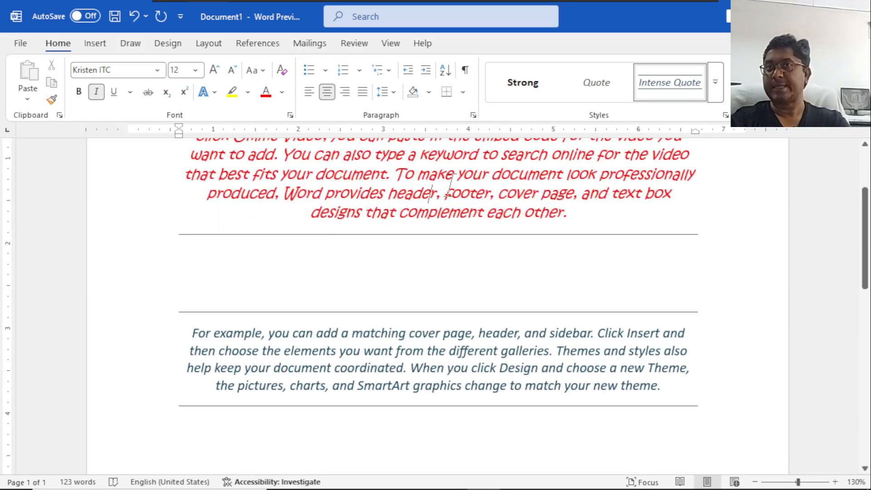
scroll(445, 212, up, 2)
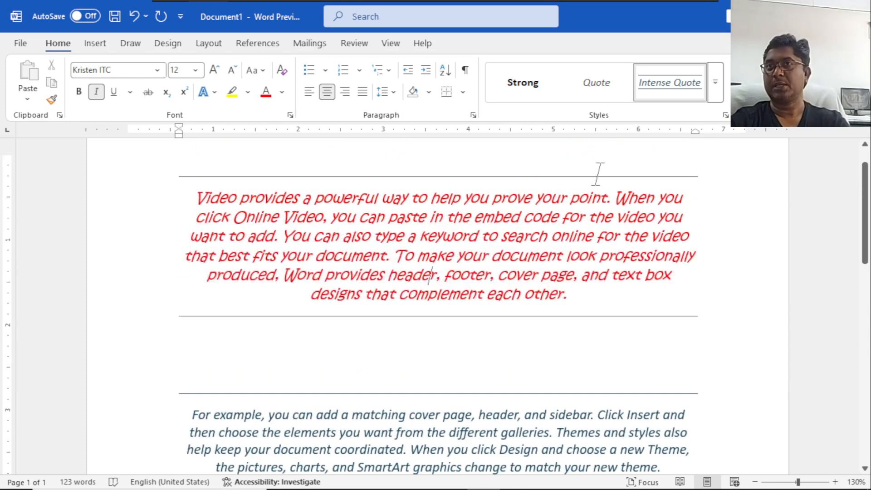
right_click(656, 87)
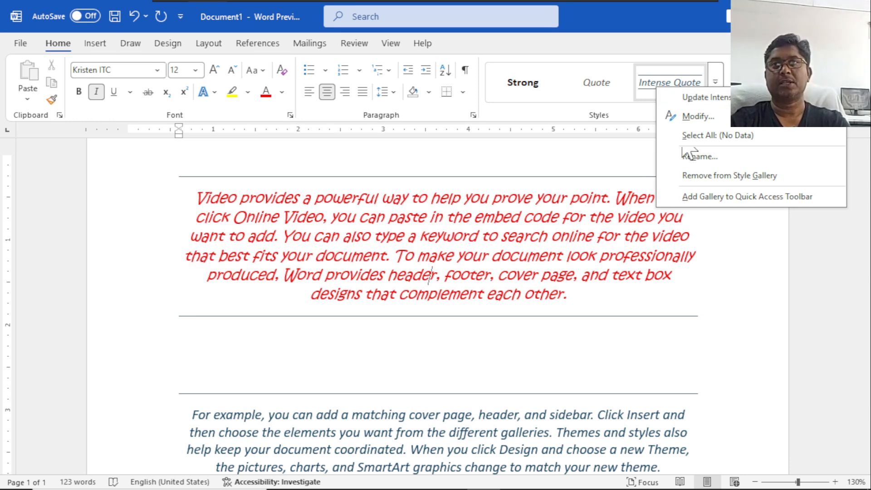
click(748, 97)
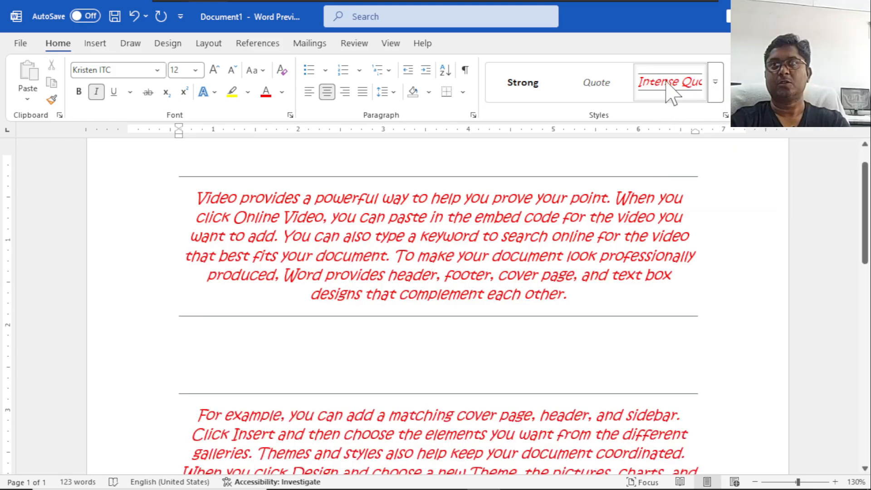
scroll(452, 412, down, 2)
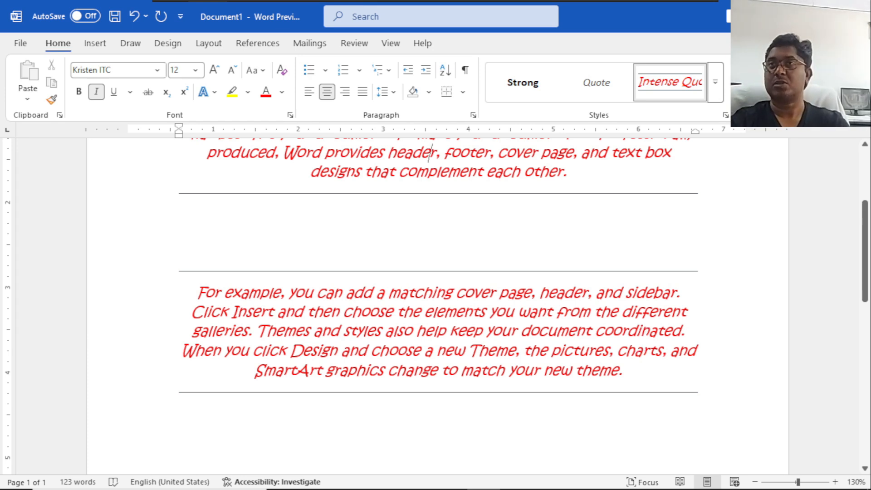
Delete all the existing text so the document is empty.
click(715, 88)
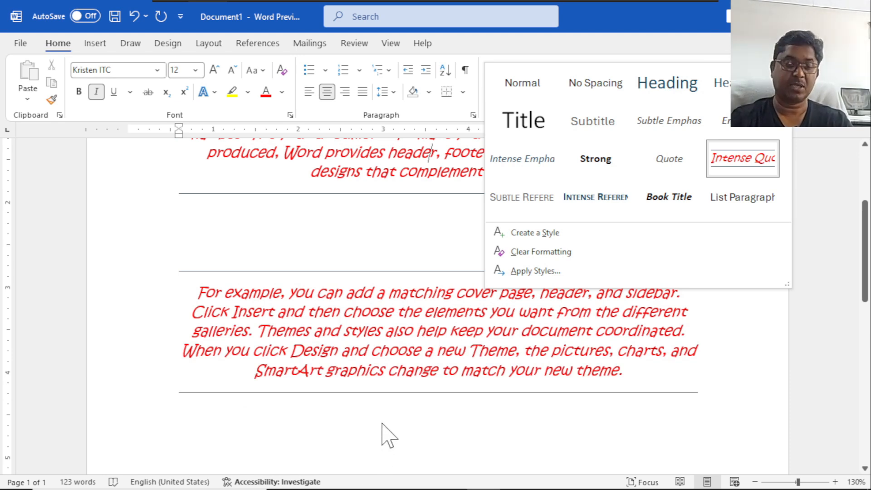
click(383, 424)
key(ctrl+a)
key(Delete)
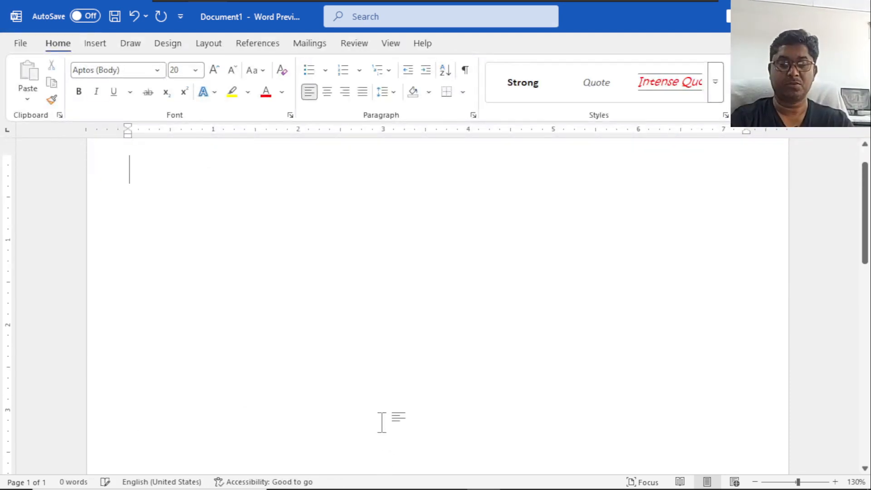
Enter "Software" and "Hardware" as two separate lines in the empty document.
text(Software)
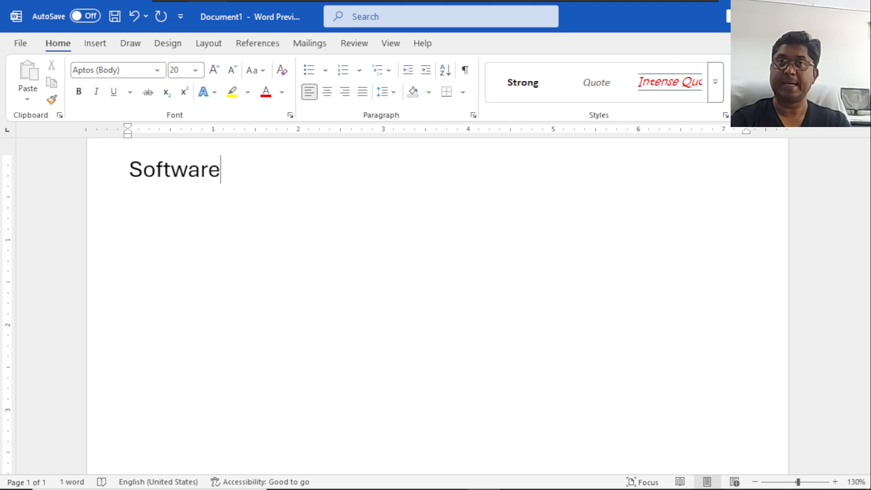
key(Return)
text(Hare)
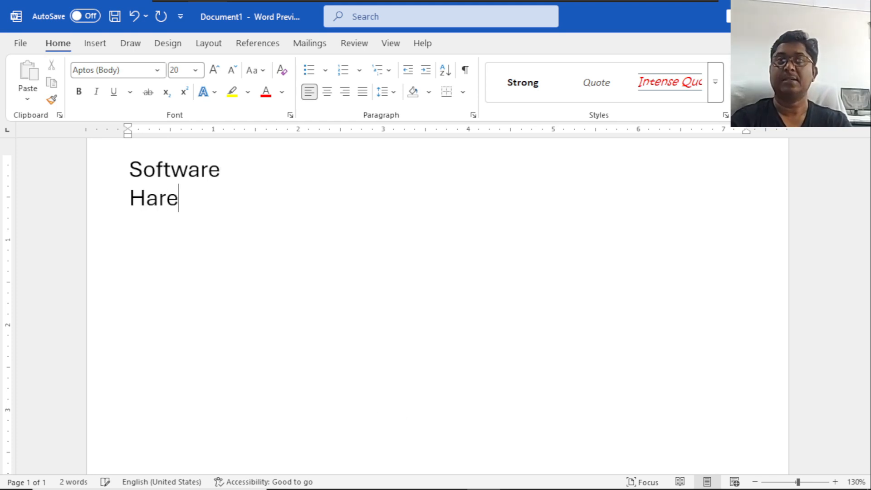
key(BackSpace)
text(dware)
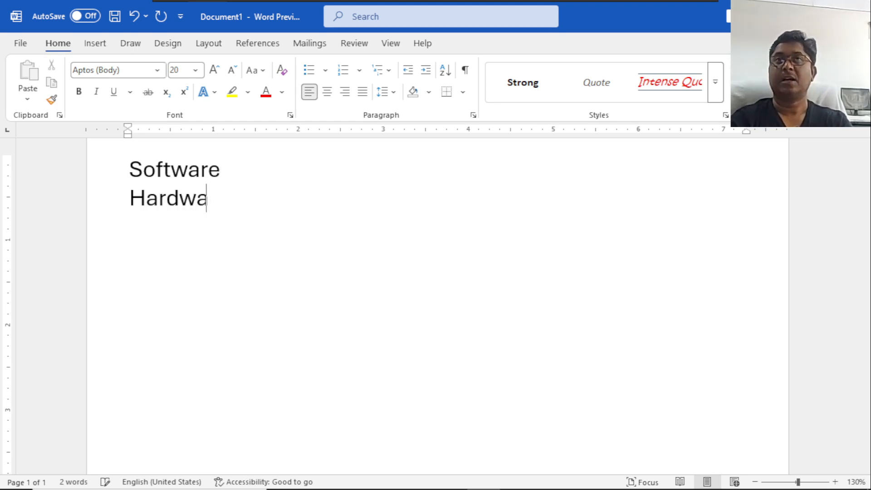
Insert the lines "MS Office" and "Tally" beneath Software, each indented by one tab.
click(220, 170)
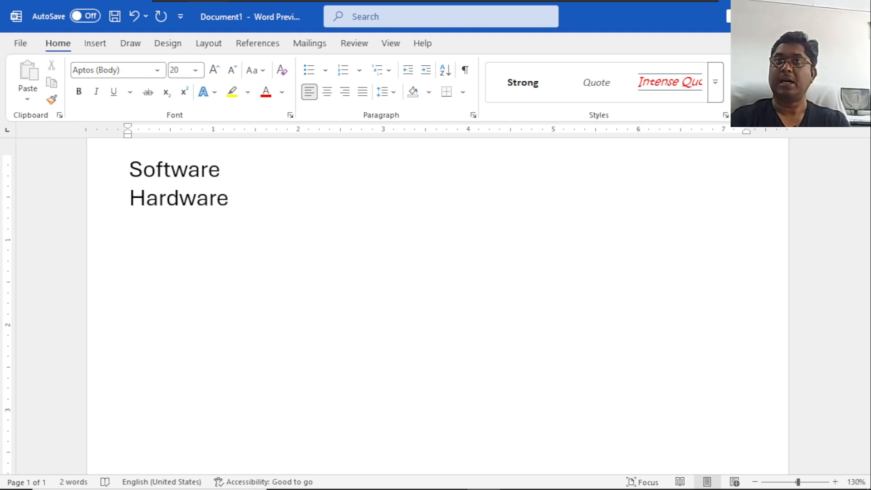
key(Return)
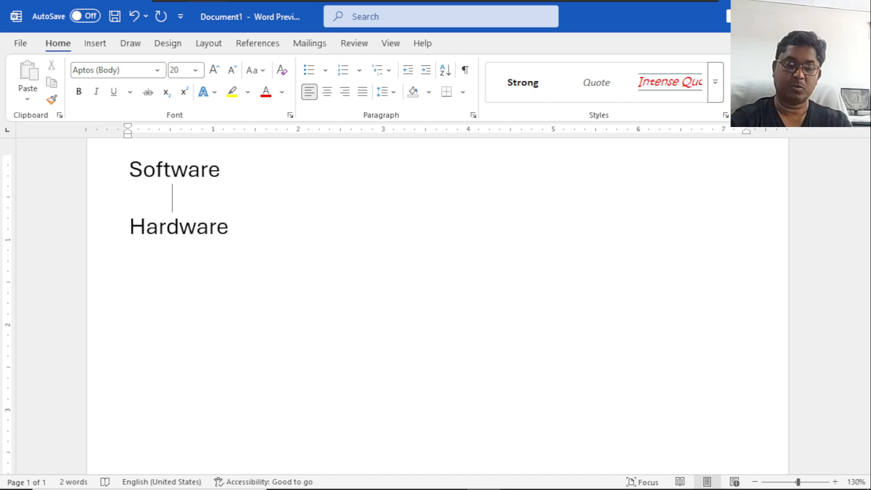
key(Tab)
text(M)
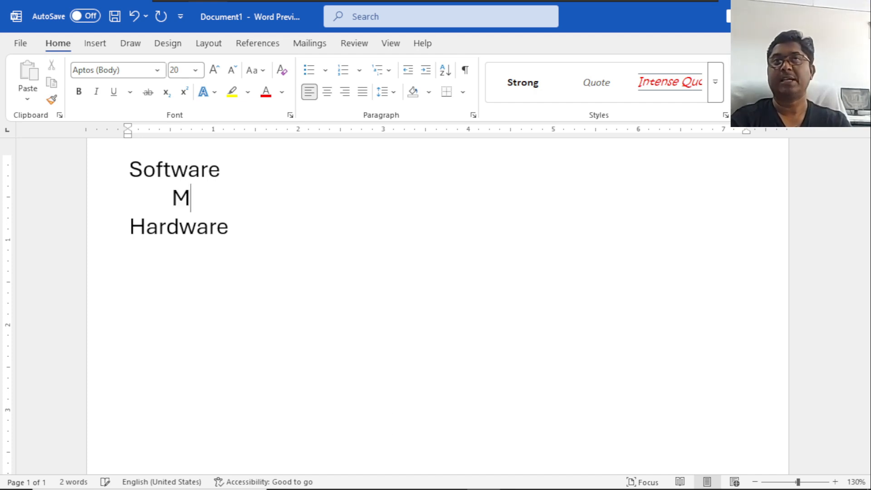
text(S Office)
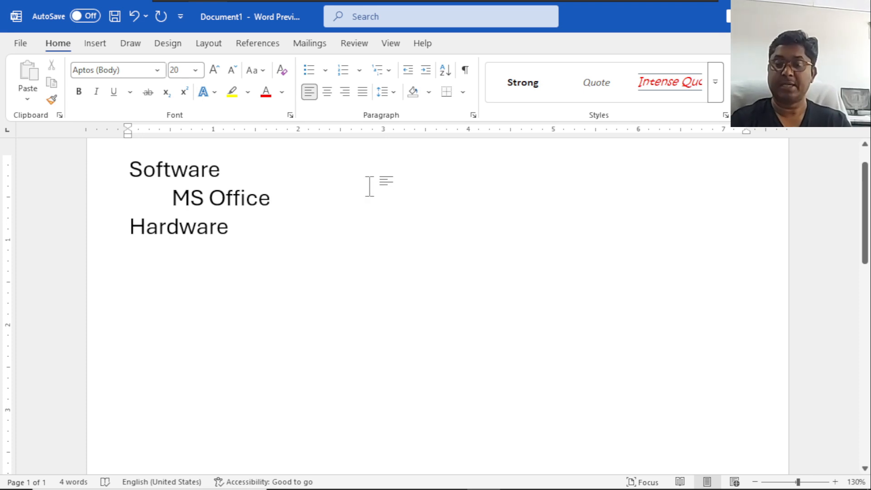
key(Return)
key(Tab)
text(Tally)
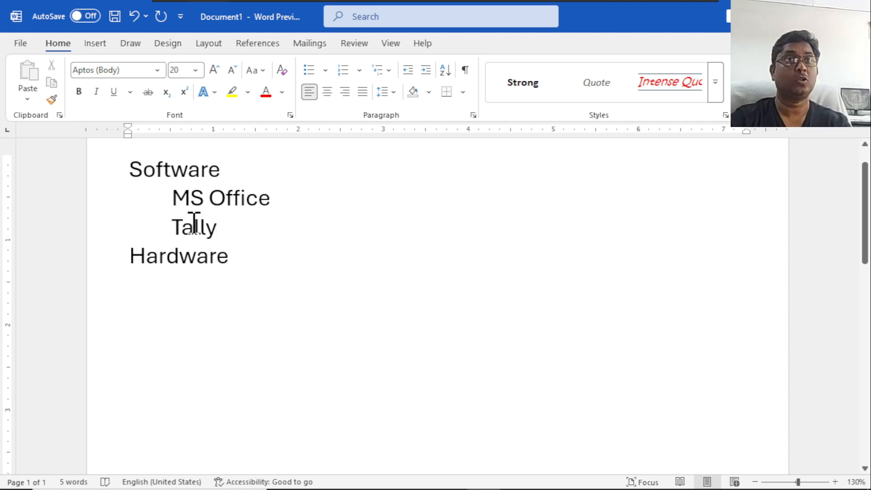
Insert the lines "Word", "Excel" and "powerpnt" beneath MS Office, each indented by two tabs.
click(284, 206)
key(Return)
key(Tab)
key(Tab)
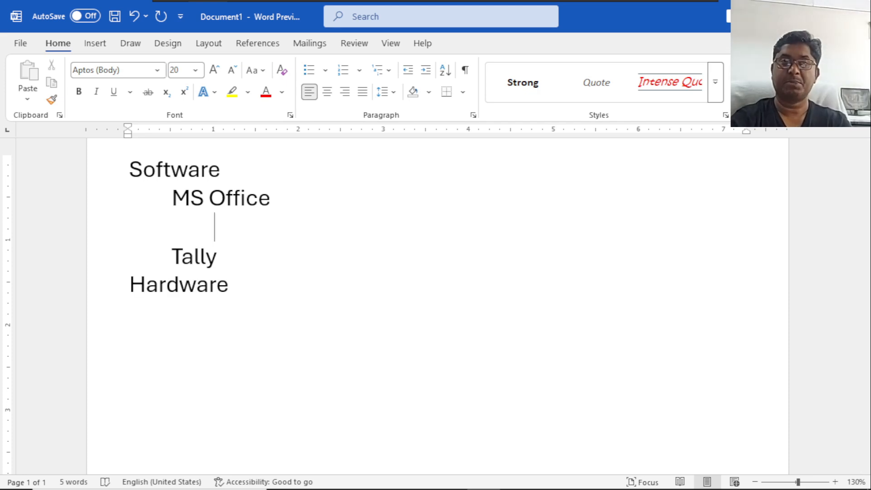
text(Word)
key(Return)
key(Tab)
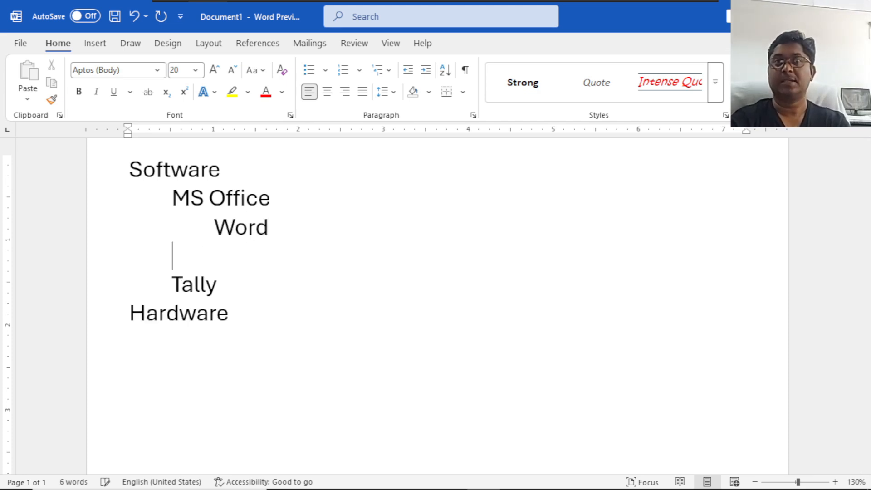
text(Excel)
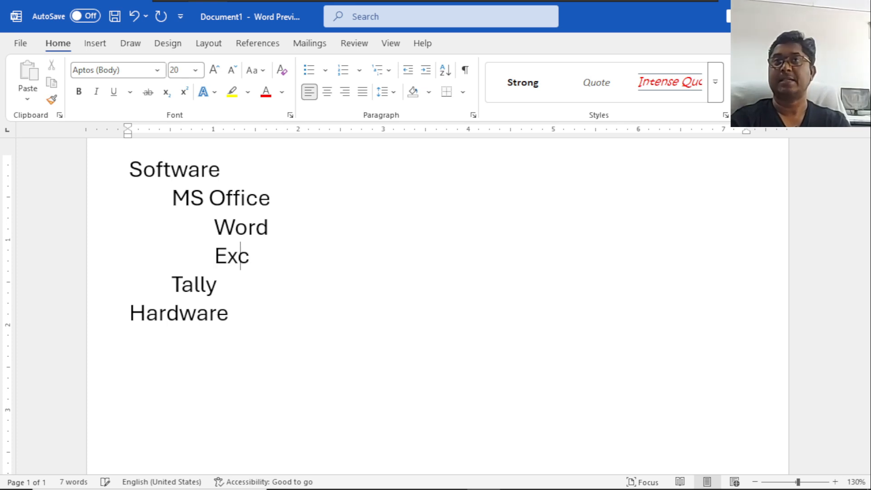
key(Return)
key(Tab)
key(Tab)
text(po)
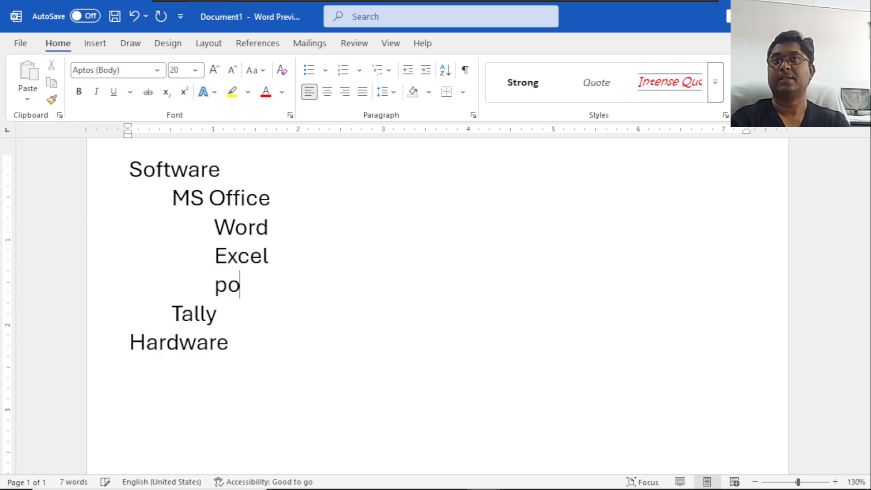
text(werpnt)
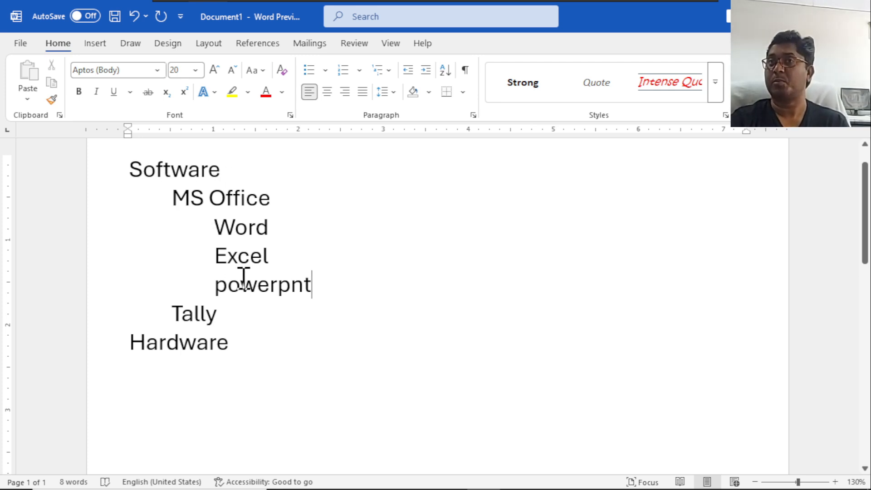
Insert the lines "Font" and "paragraph" beneath Word, each indented by three tabs.
click(279, 229)
key(Return)
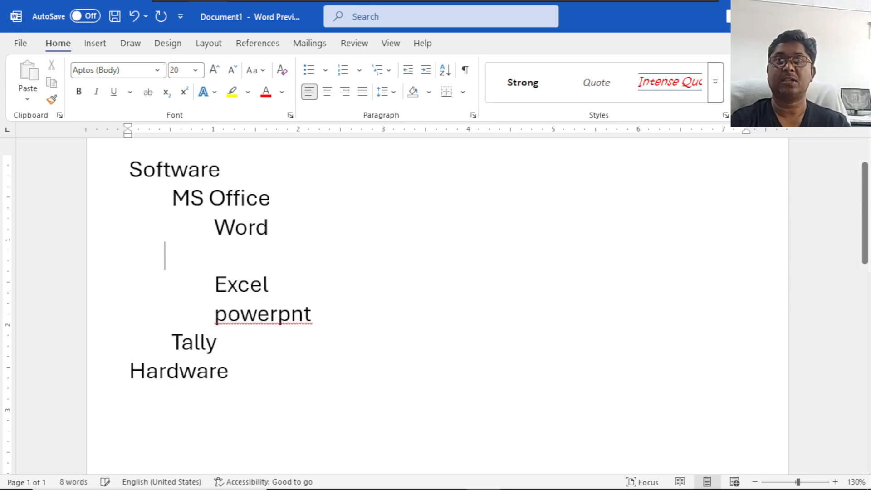
key(Tab)
text(Font)
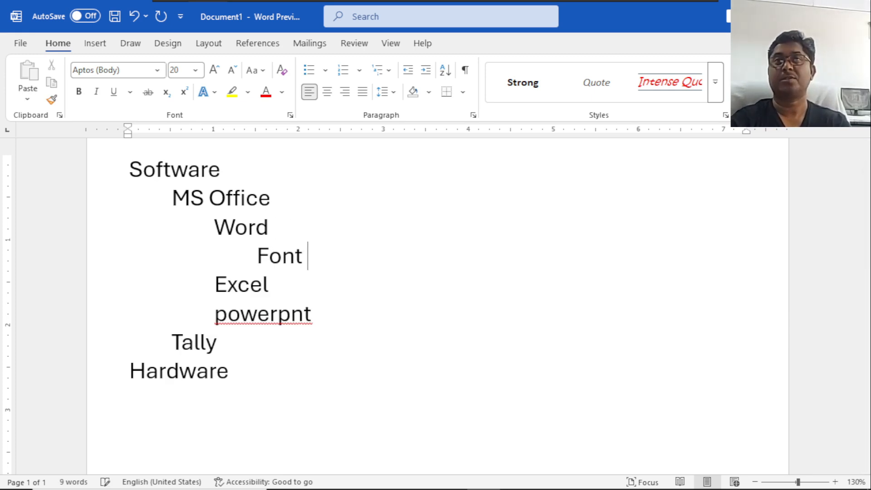
key(Return)
key(Tab)
key(Tab)
key(Tab)
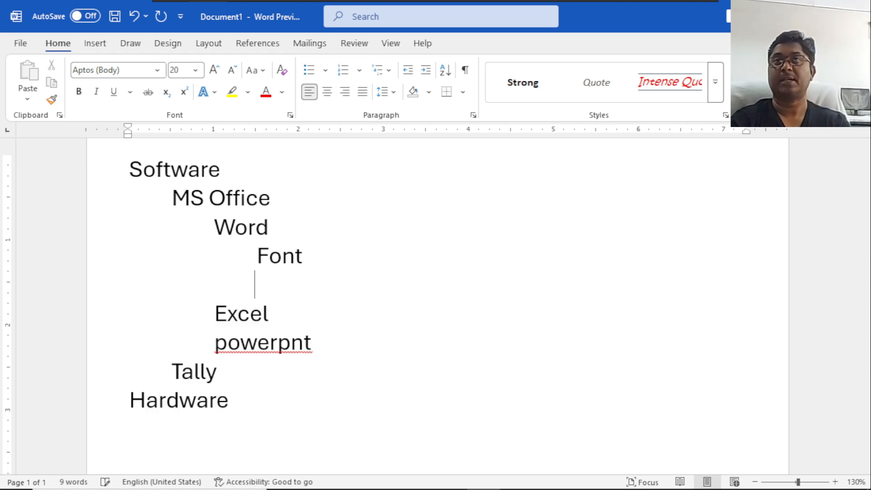
text(paragra)
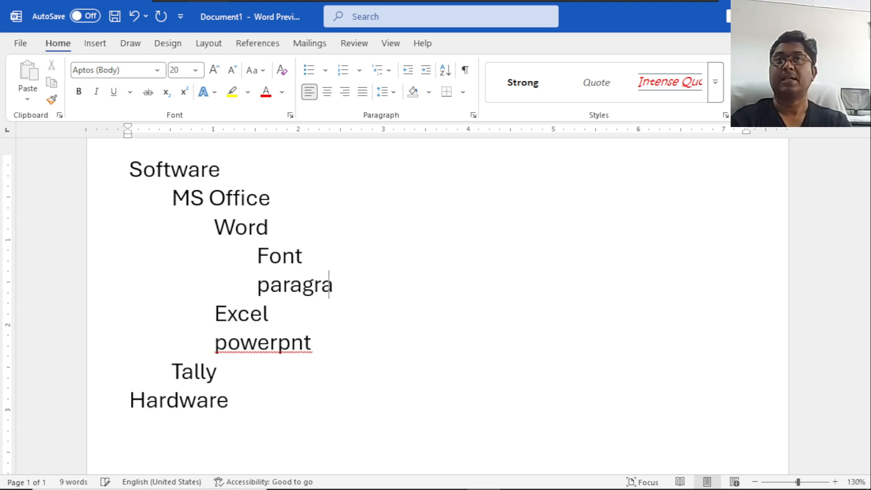
text(hp)
key(BackSpace)
key(BackSpace)
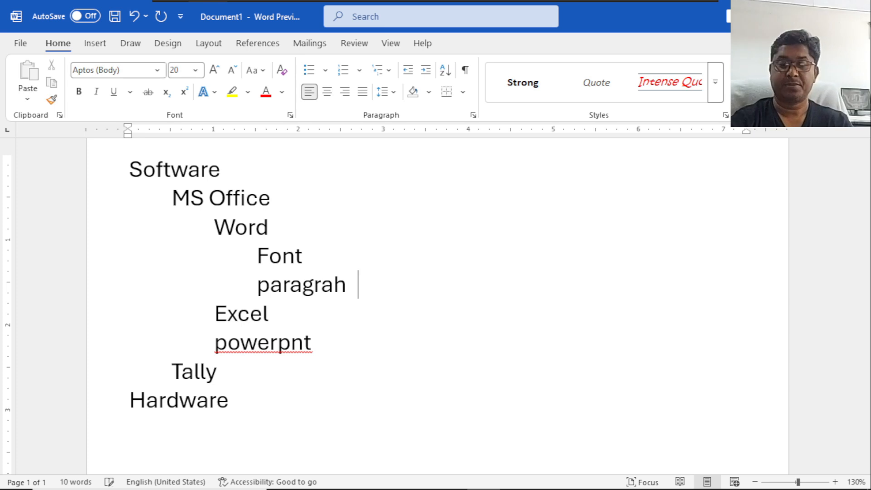
text(ph)
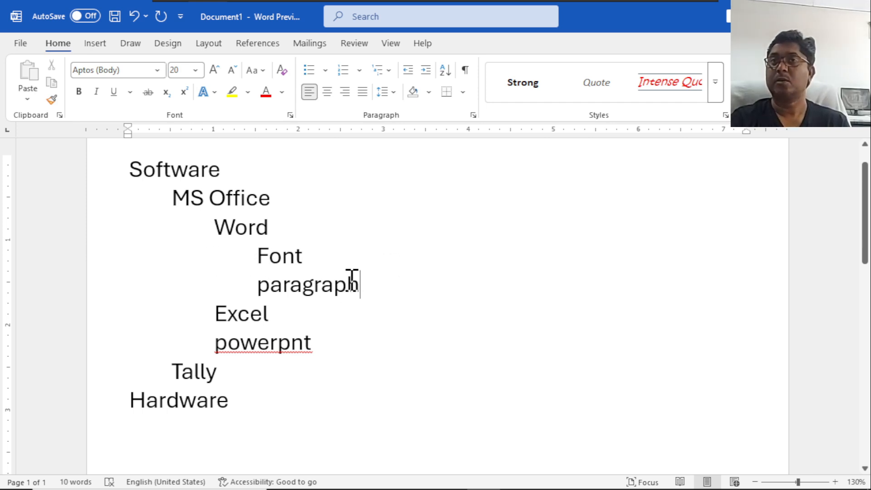
drag(358, 281, 258, 256)
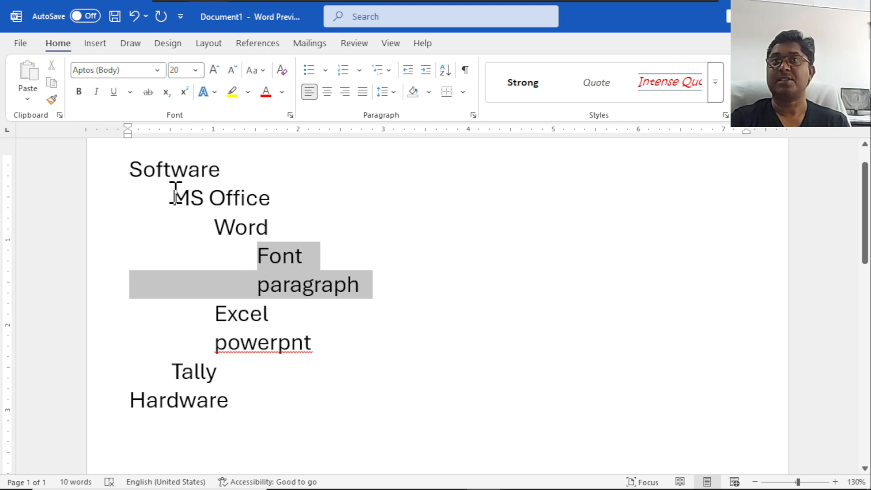
drag(128, 165, 246, 199)
click(231, 230)
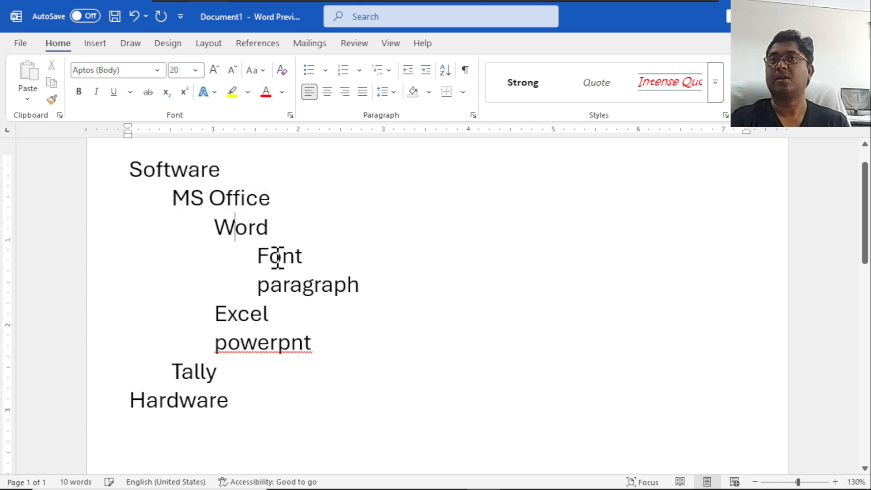
drag(270, 255, 329, 282)
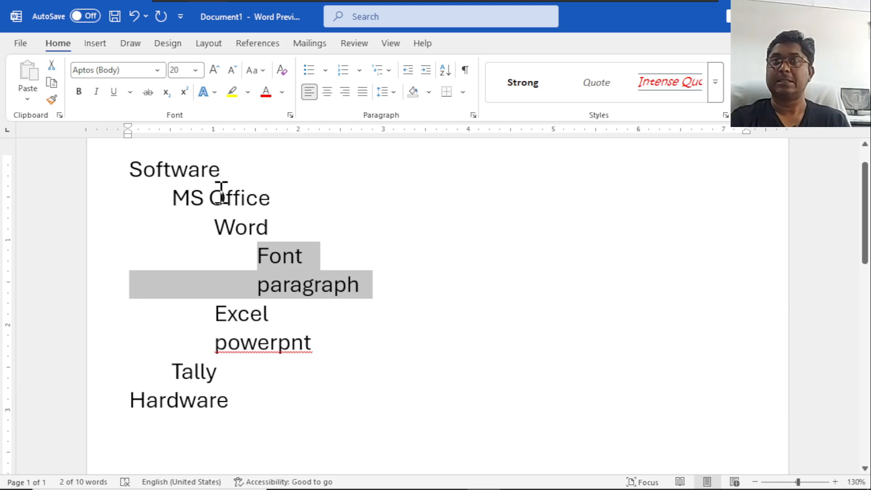
Apply the Heading 1 style to the Software line and to the Hardware line.
click(165, 170)
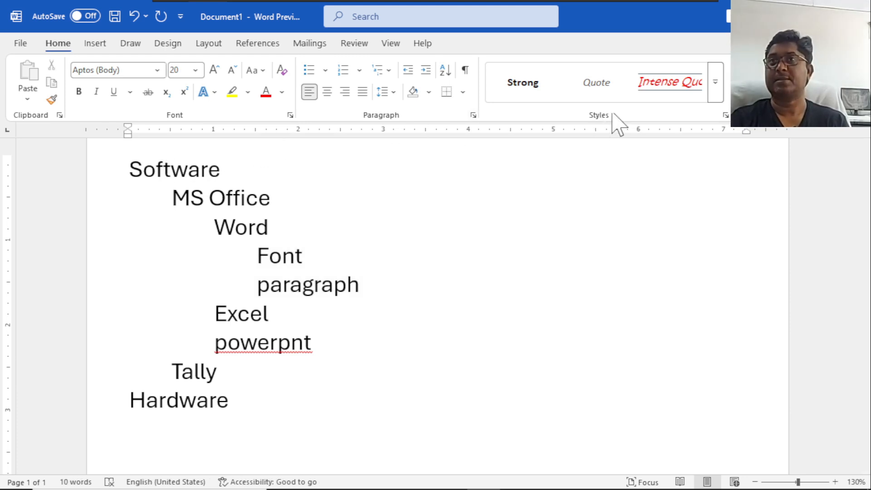
click(715, 92)
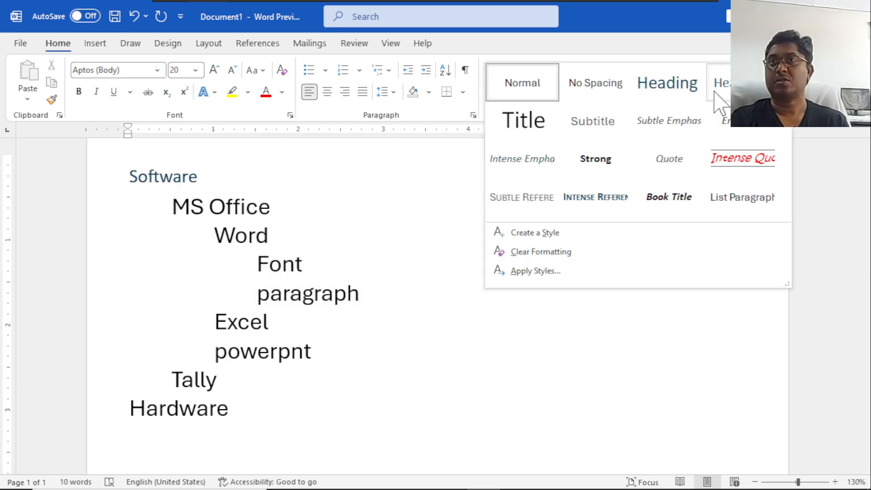
key(Escape)
click(655, 97)
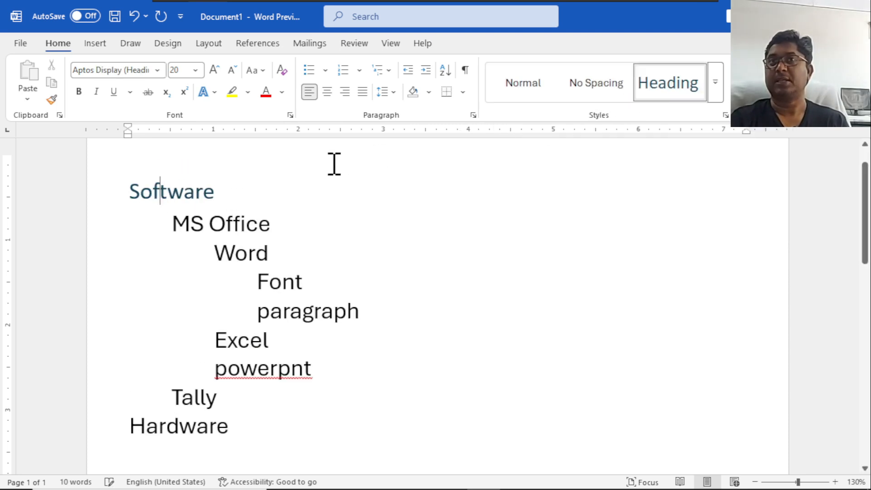
click(166, 424)
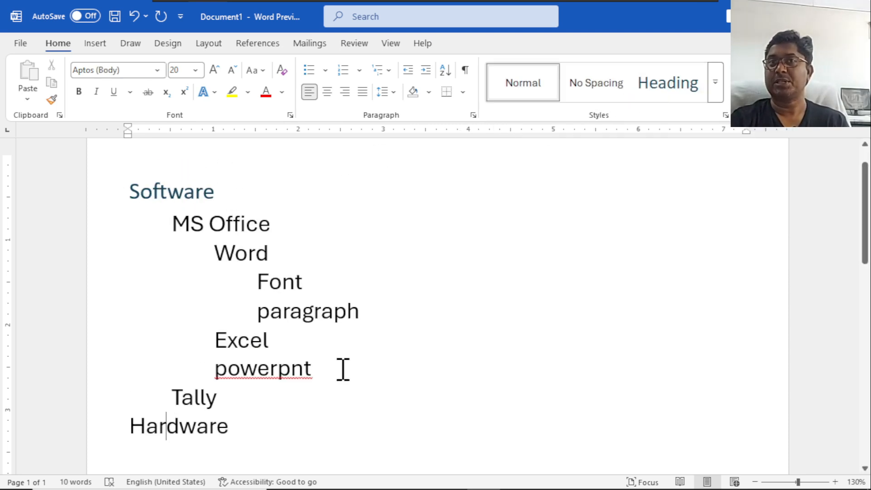
click(667, 99)
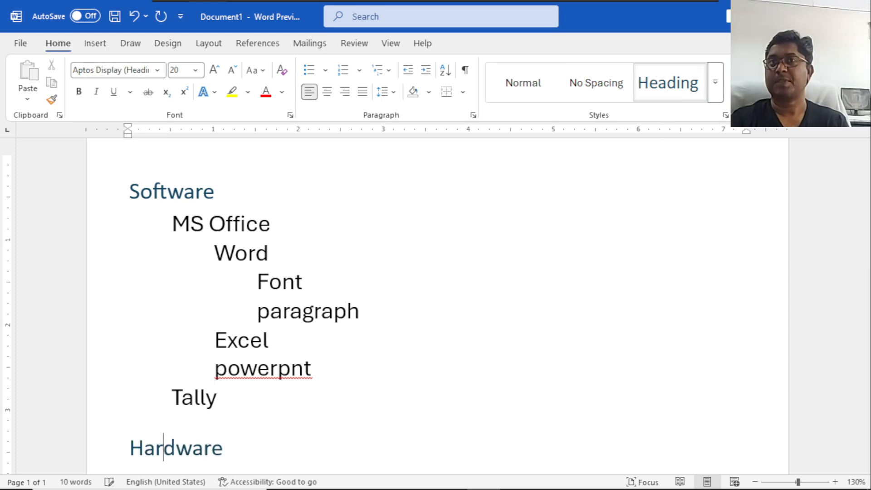
Apply the Heading 2 style to the MS Office line and to the Tally line.
click(205, 222)
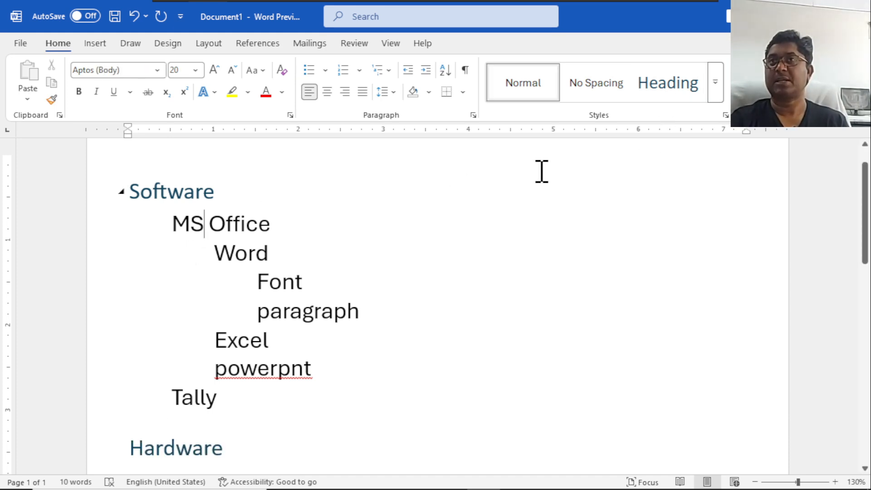
click(715, 83)
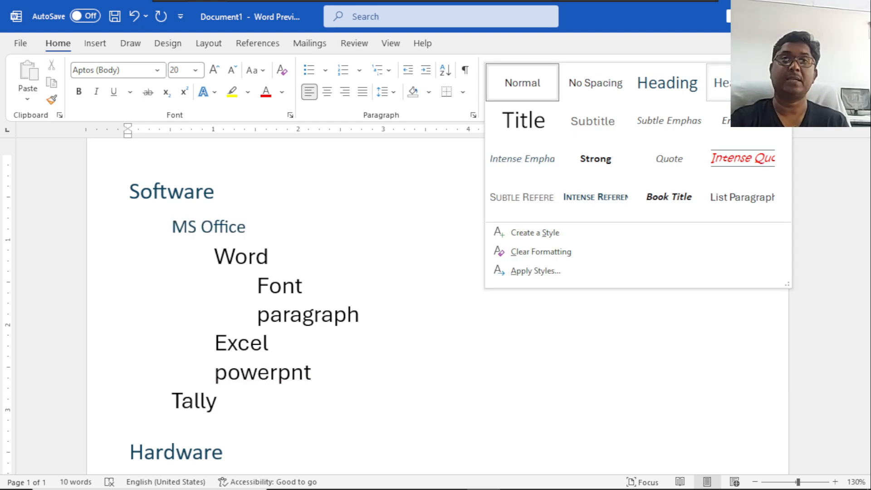
click(741, 83)
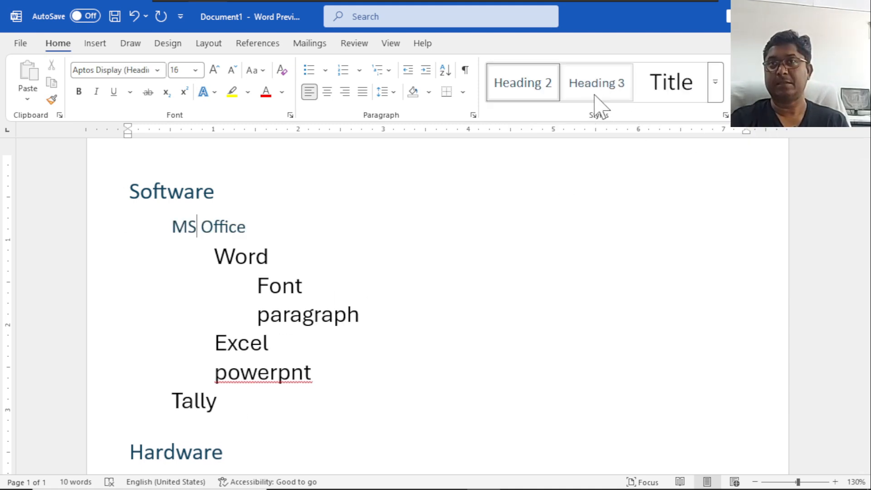
click(188, 402)
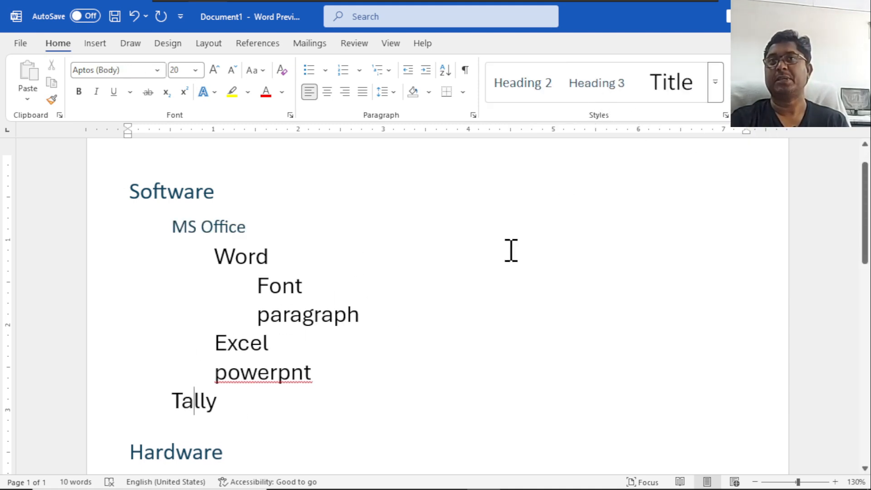
click(527, 93)
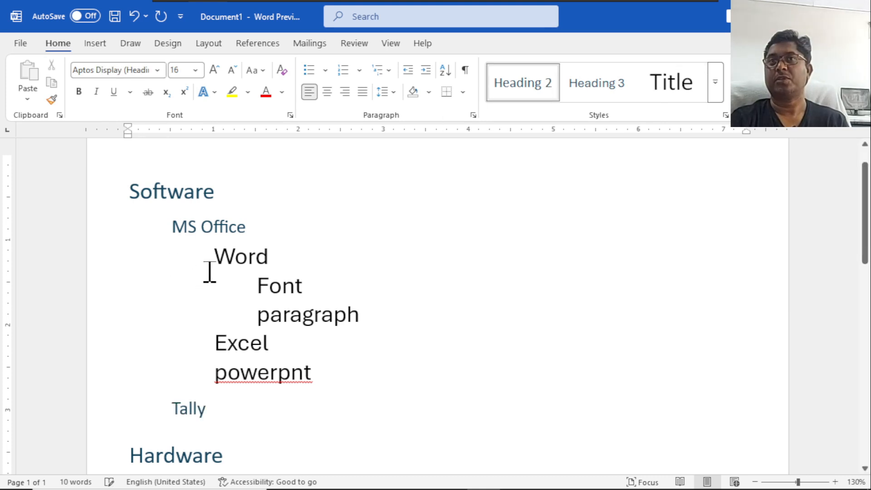
Apply the Heading 3 style to the Word, Excel and powerpnt lines beneath MS Office.
click(235, 257)
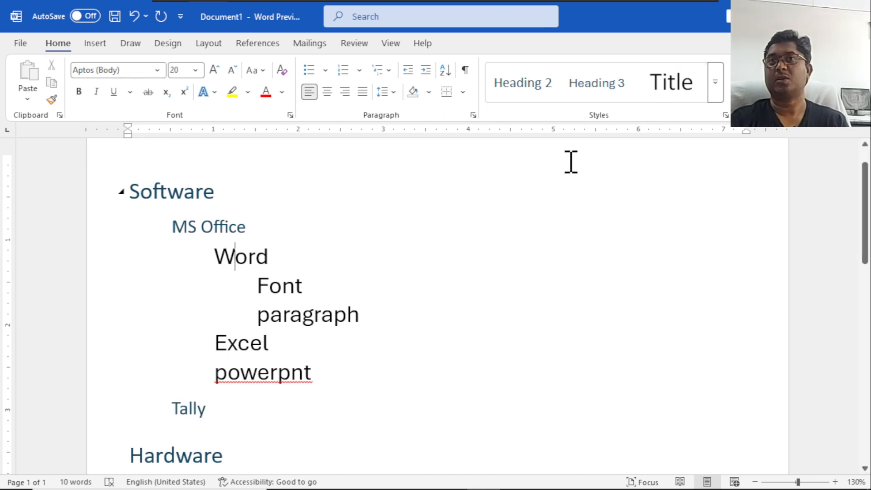
click(597, 87)
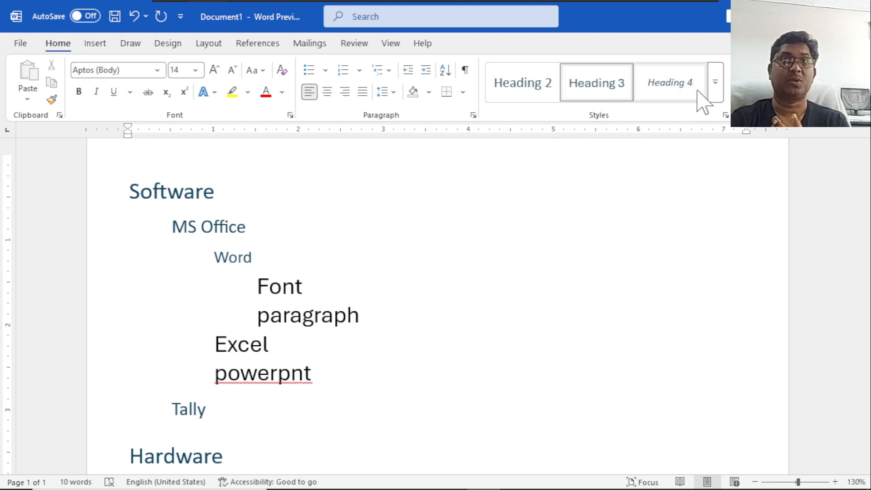
click(246, 344)
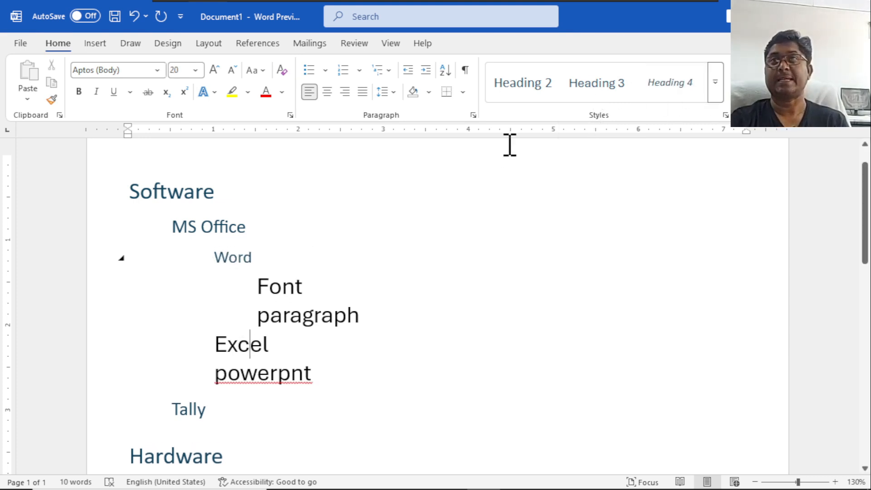
click(589, 88)
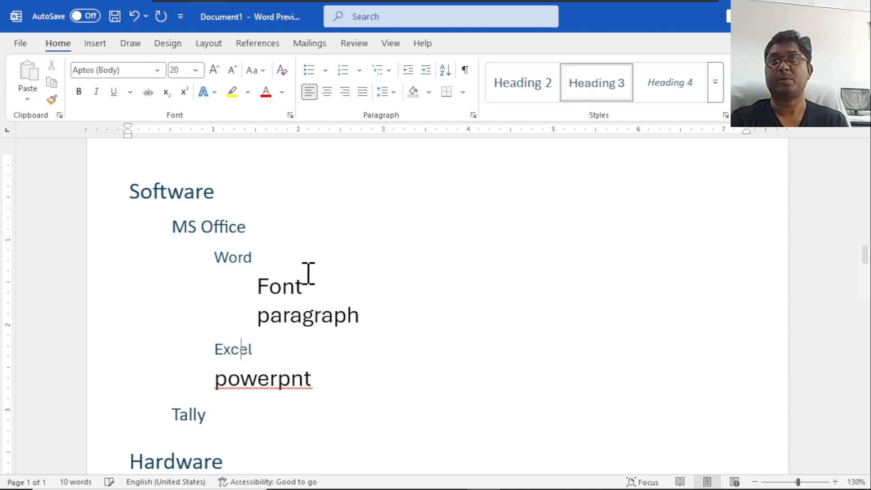
click(239, 380)
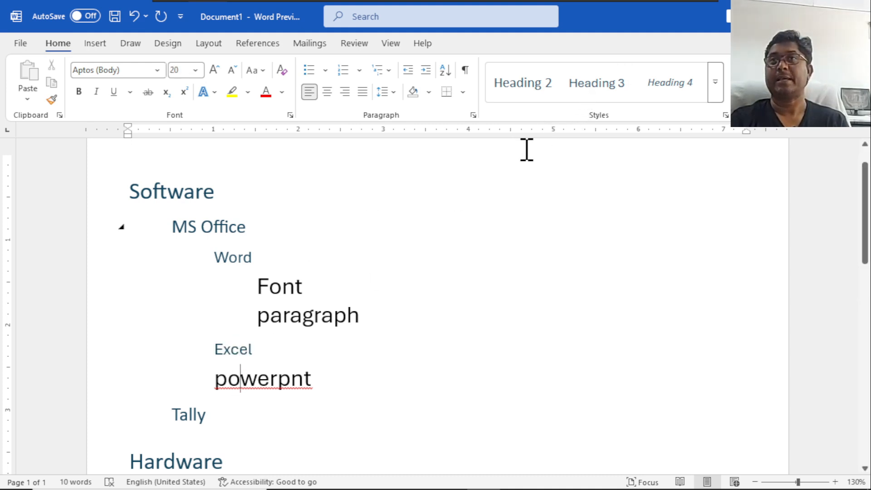
click(596, 91)
Apply the Heading 4 style to the Font and paragraph lines beneath Word.
click(271, 288)
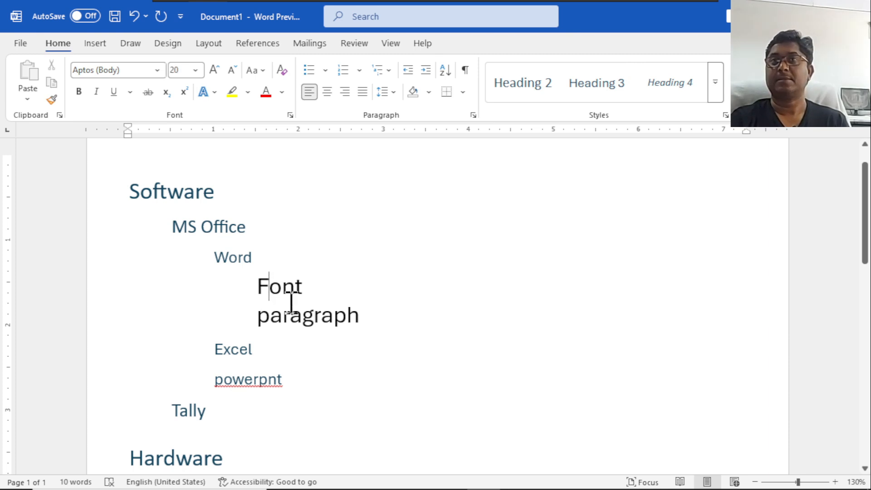
drag(263, 287, 382, 312)
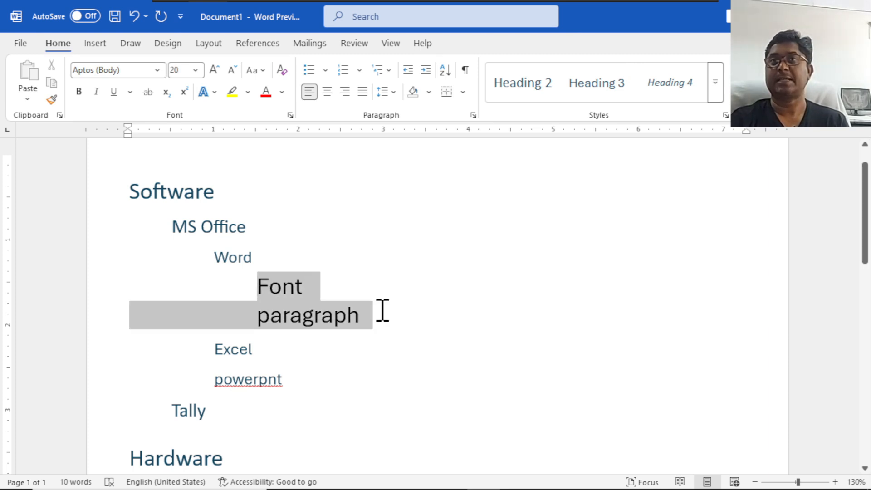
click(663, 90)
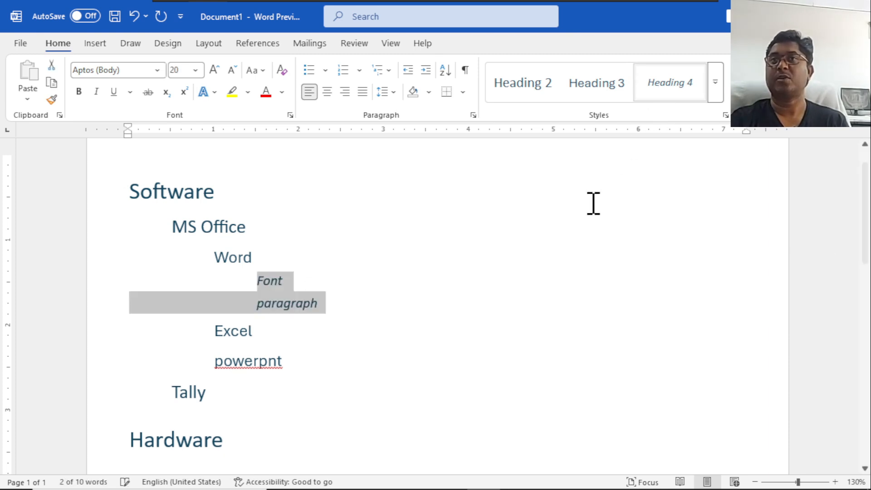
click(715, 90)
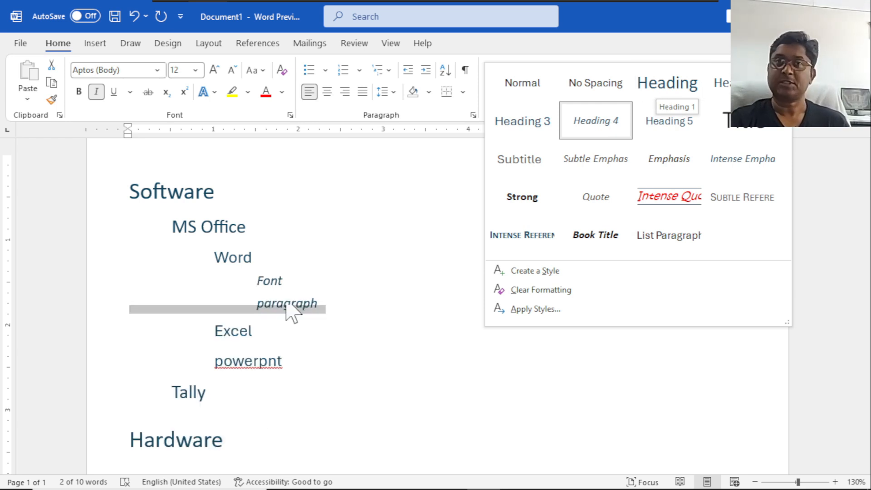
click(336, 359)
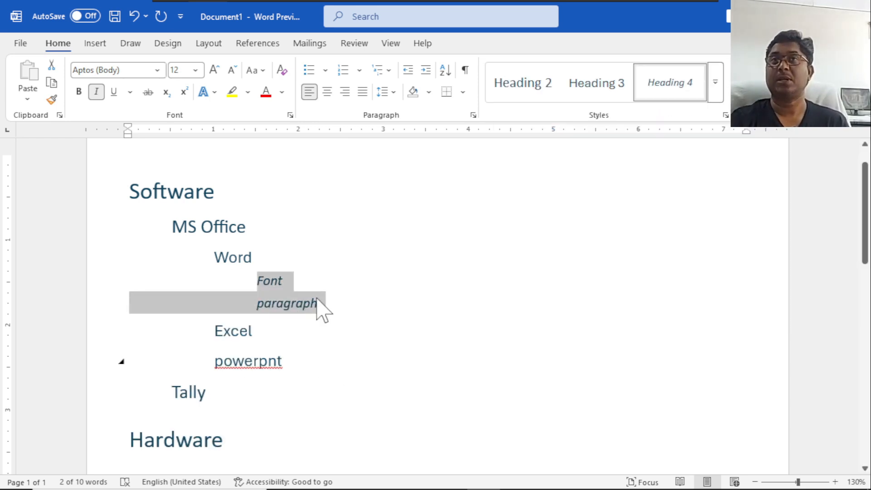
click(287, 208)
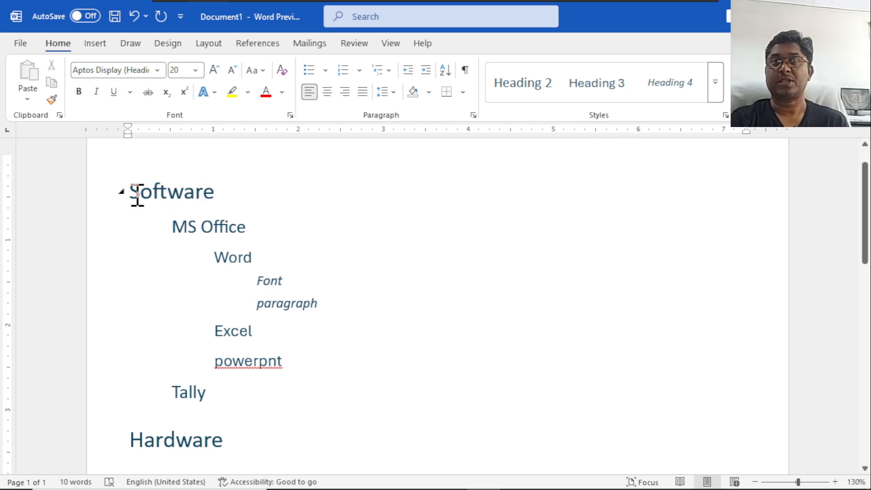
Format the Software heading with red font colour and the Arial Black font.
drag(135, 192, 213, 195)
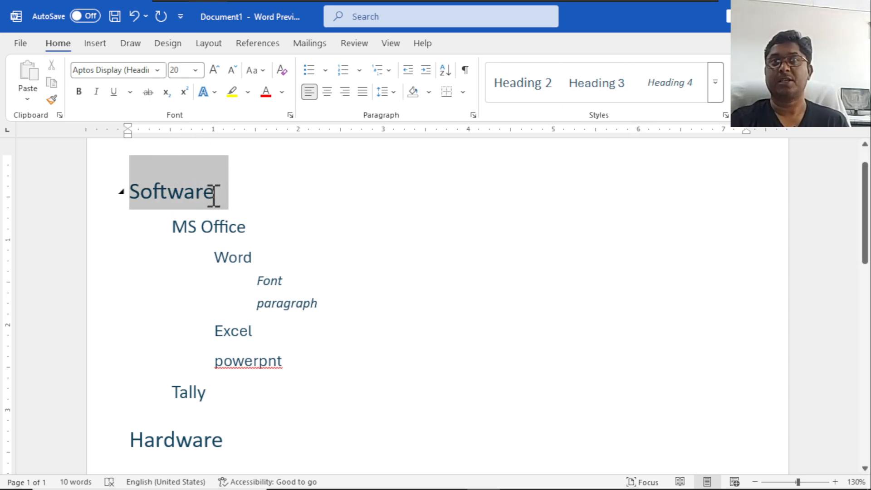
click(265, 91)
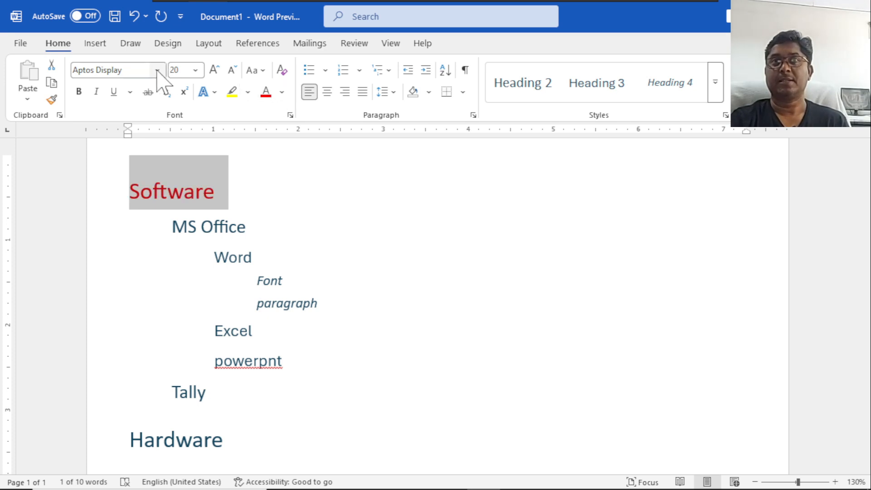
click(157, 71)
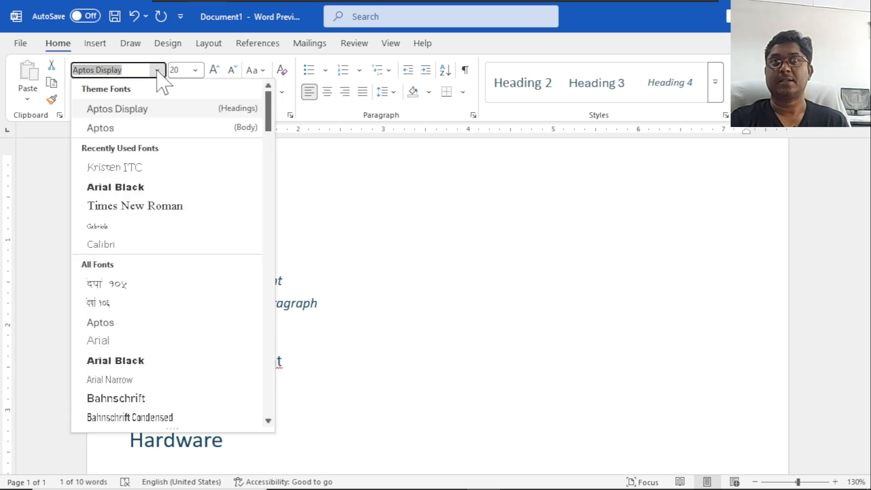
click(142, 191)
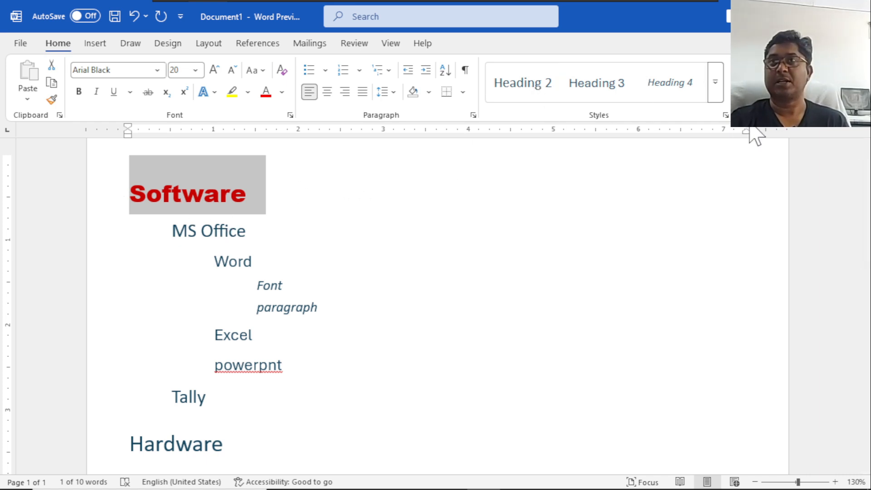
Update the Heading 1 style to match the formatting of the selected Software heading.
click(716, 91)
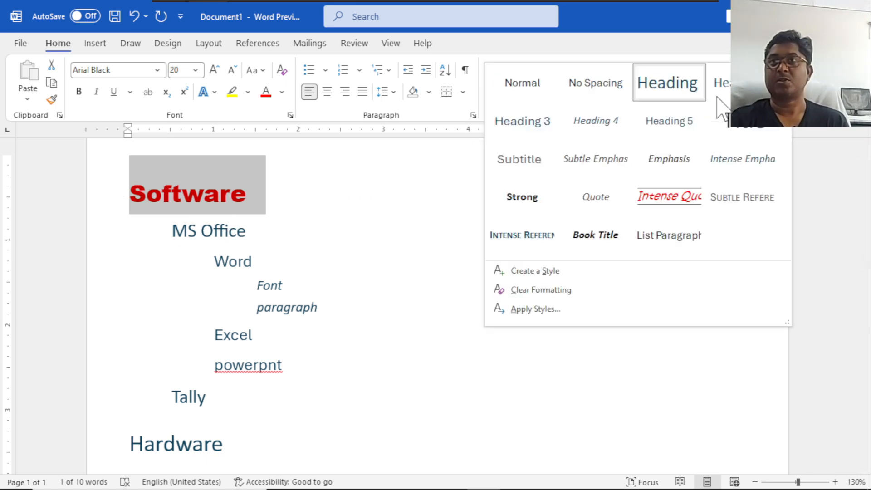
right_click(674, 82)
click(709, 88)
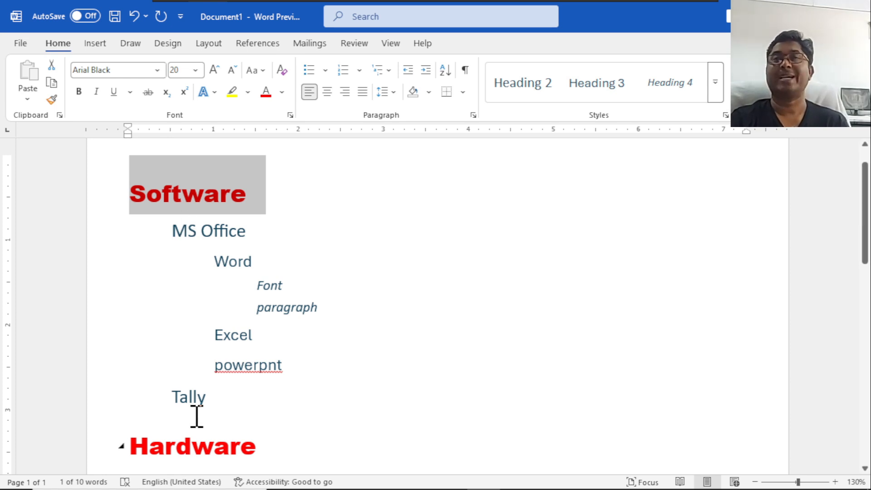
Collapse and re-expand the content under the Software heading, and collapse the content under MS Office.
click(122, 194)
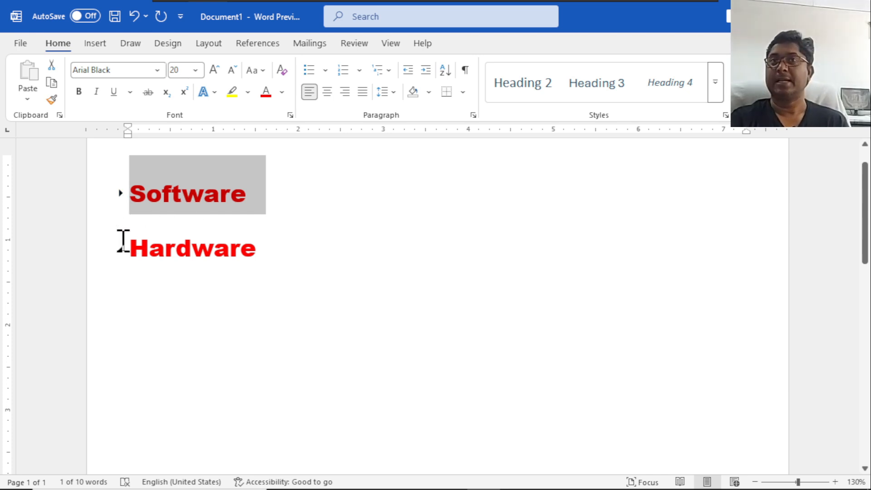
click(121, 194)
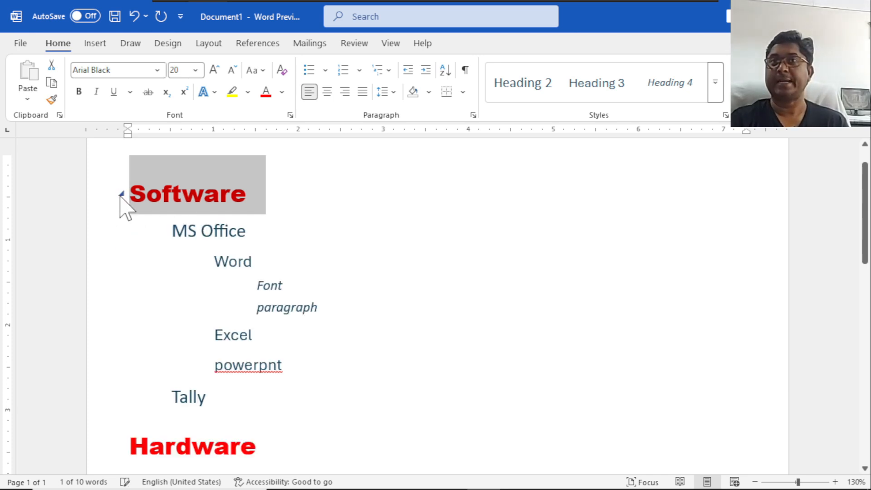
click(122, 233)
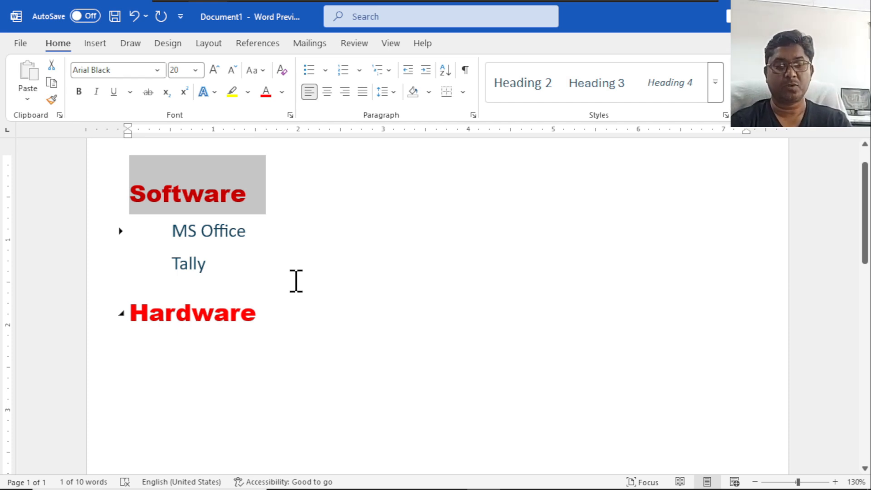
Clear the whole document and enter the line "Heading1 -- Level1".
key(ctrl+a)
key(Delete)
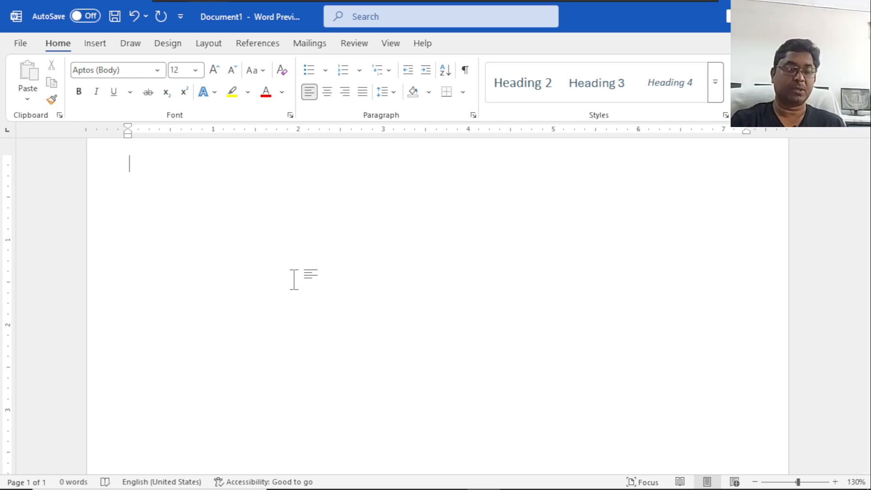
text(Heading1    -- Level1)
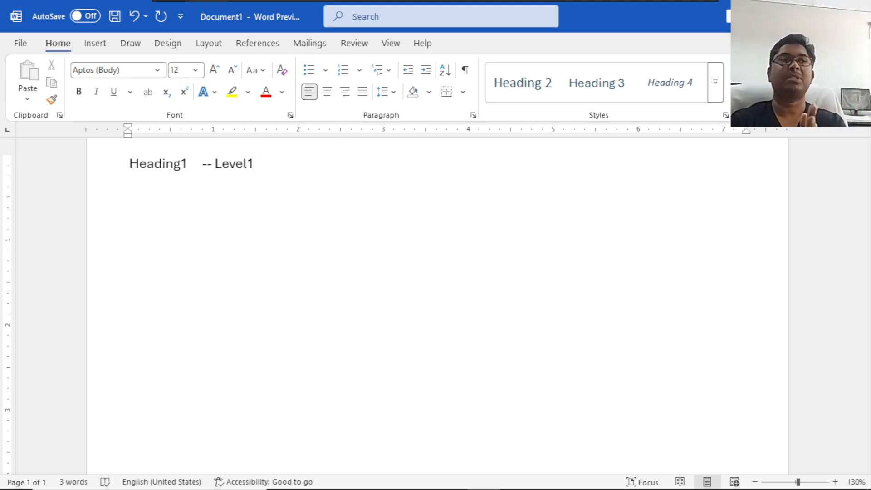
Undo the typed Heading1 line and the deletion of the outline.
key(ctrl+a)
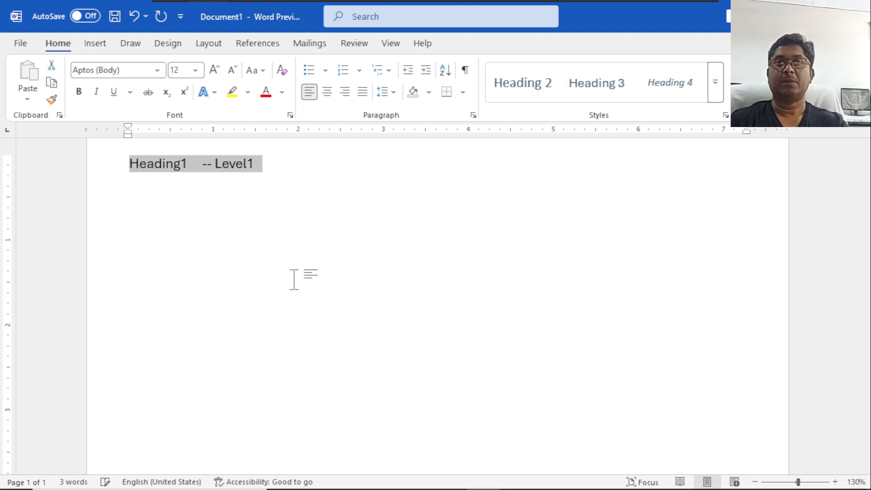
key(ctrl+z)
key(ctrl+z)
key(ctrl+z)
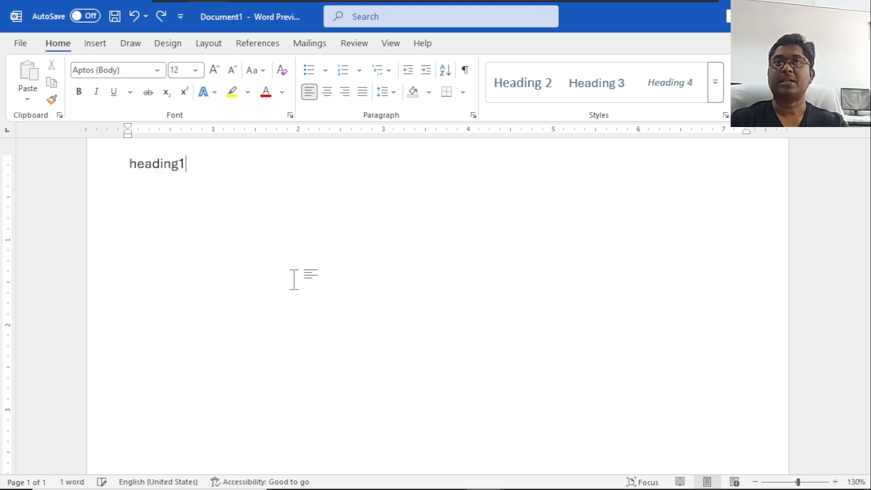
Delete the entire Software and Hardware outline from the document.
key(ctrl+a)
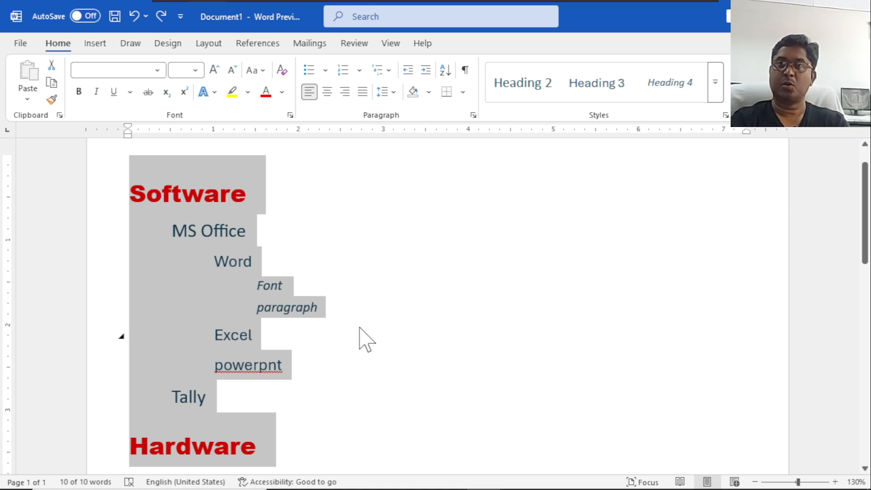
key(Delete)
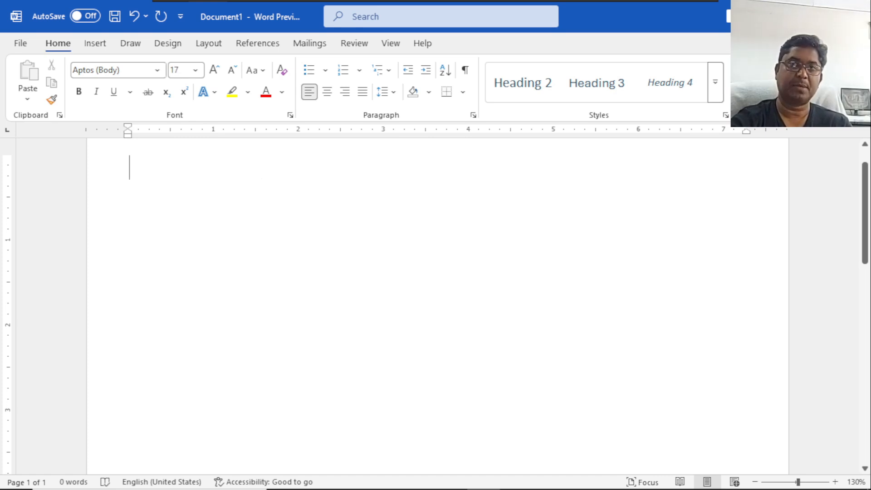
Create an automatic bulleted list from an asterisk with the items Monitor, Printer and Mouser, and end the list beneath them.
text(*)
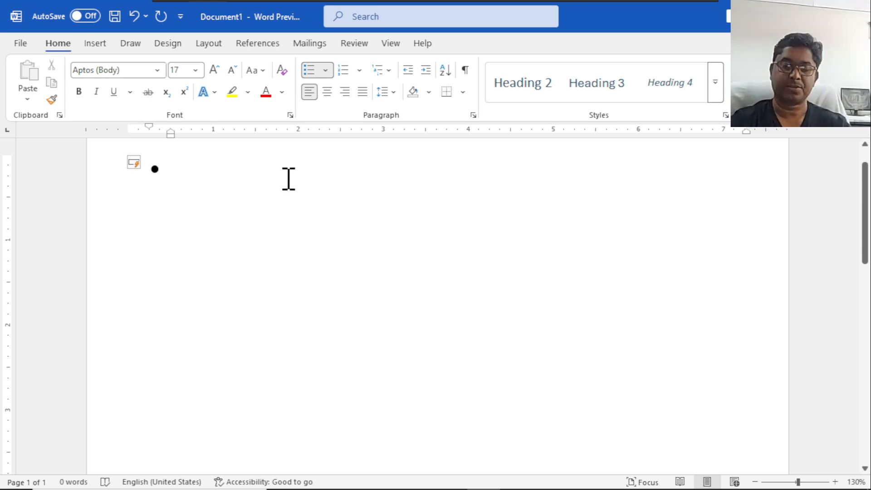
text(monitor)
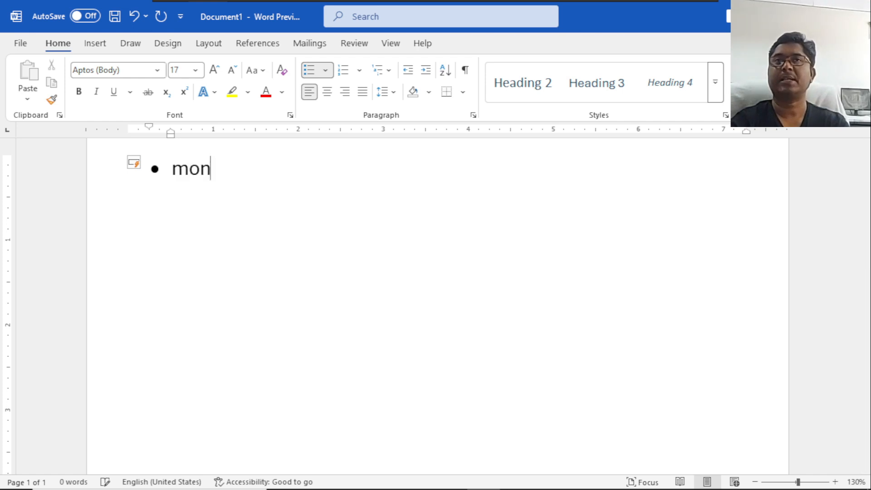
key(Return)
text(printer)
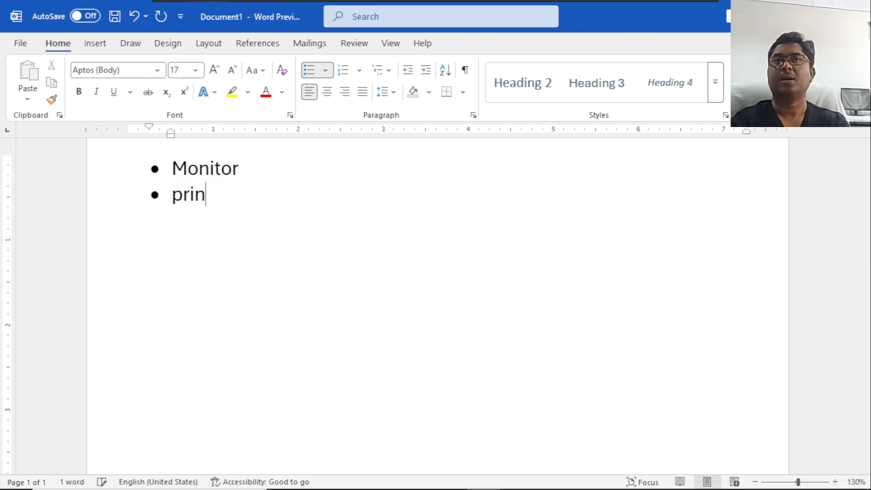
key(Return)
text(mouser)
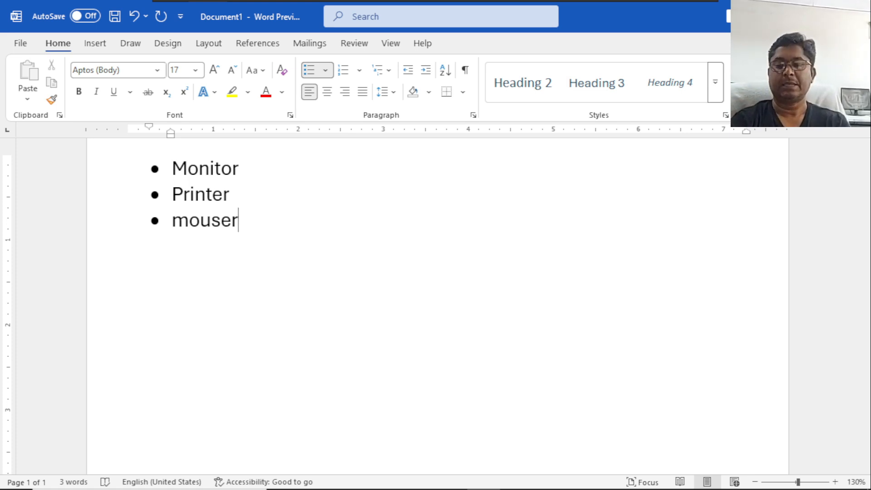
key(Return)
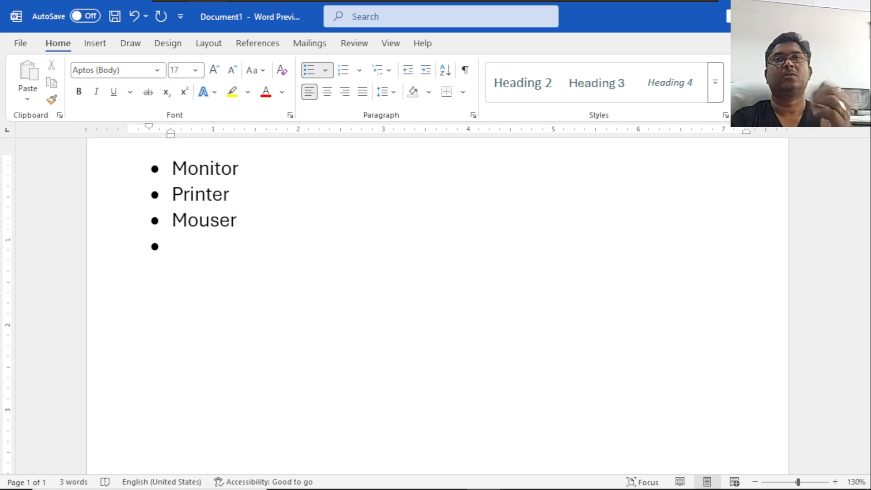
key(BackSpace)
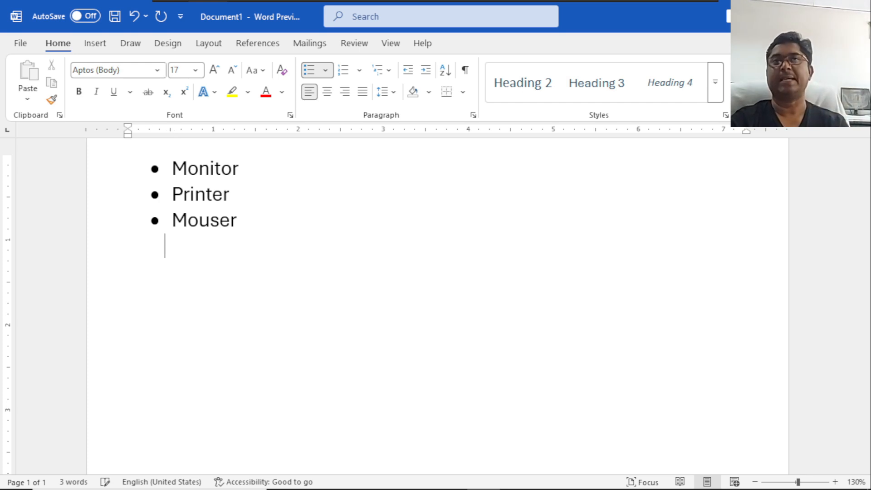
key(BackSpace)
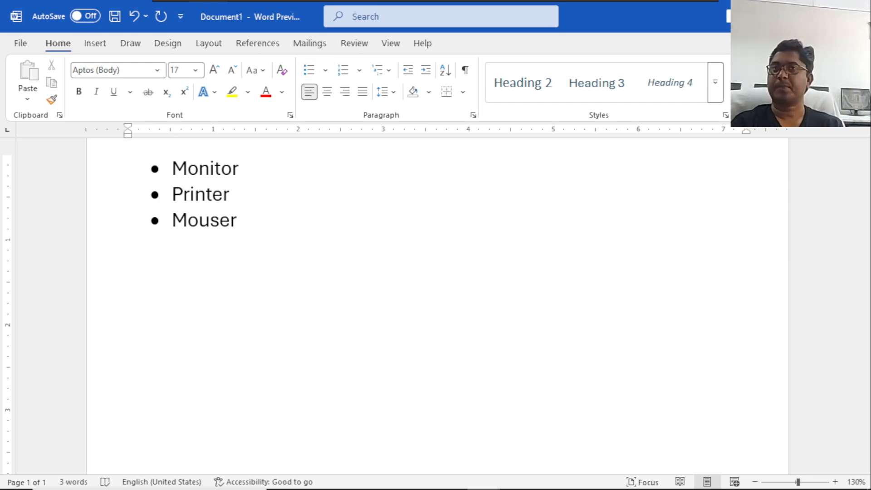
Delete the whole Monitor, Printer and Mouser bulleted list.
key(ctrl+a)
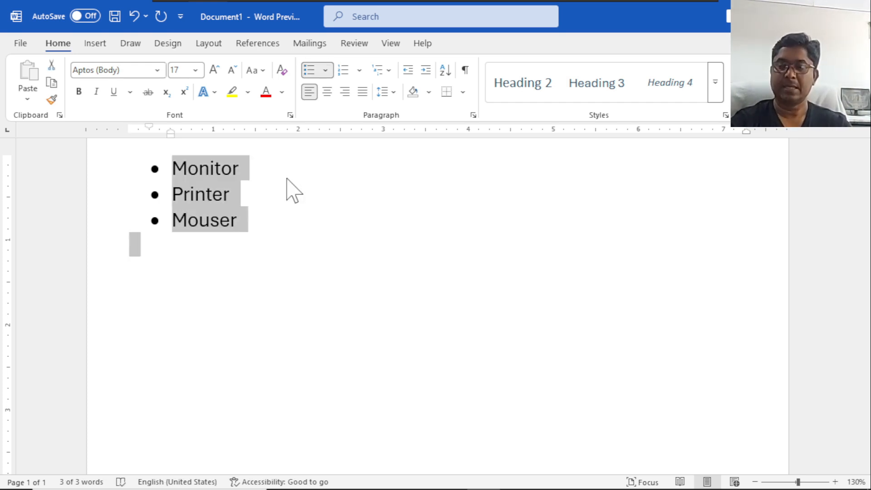
key(BackSpace)
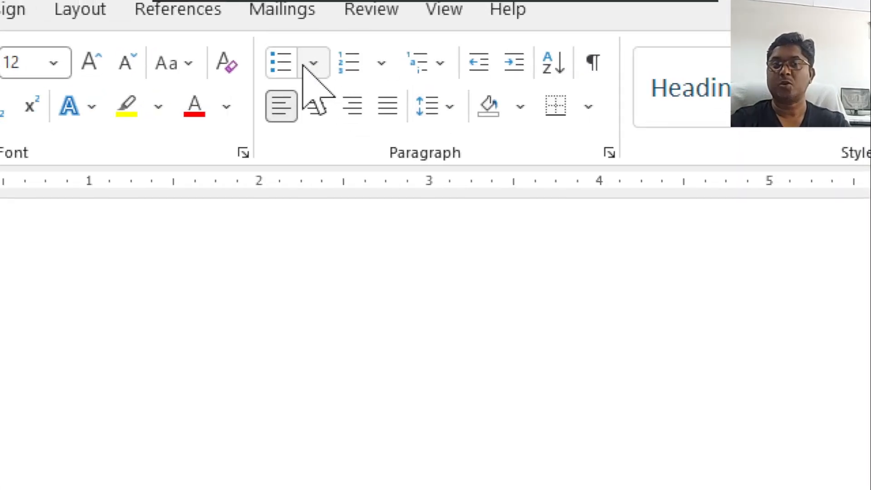
Start defining a new bullet from a symbol and switch the symbol font to Wingdings.
click(303, 66)
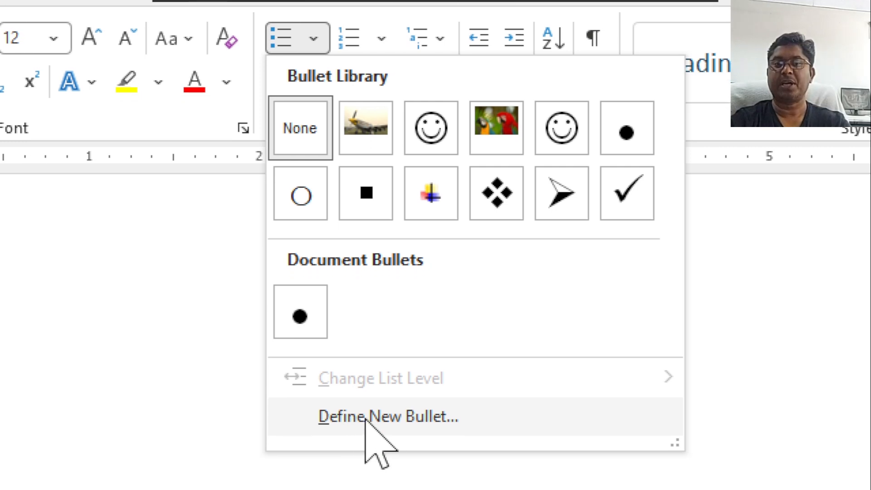
click(389, 415)
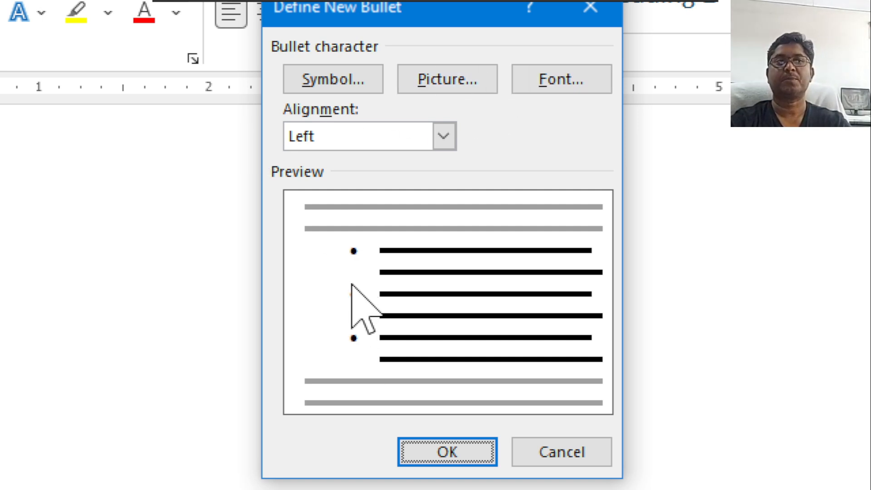
click(328, 80)
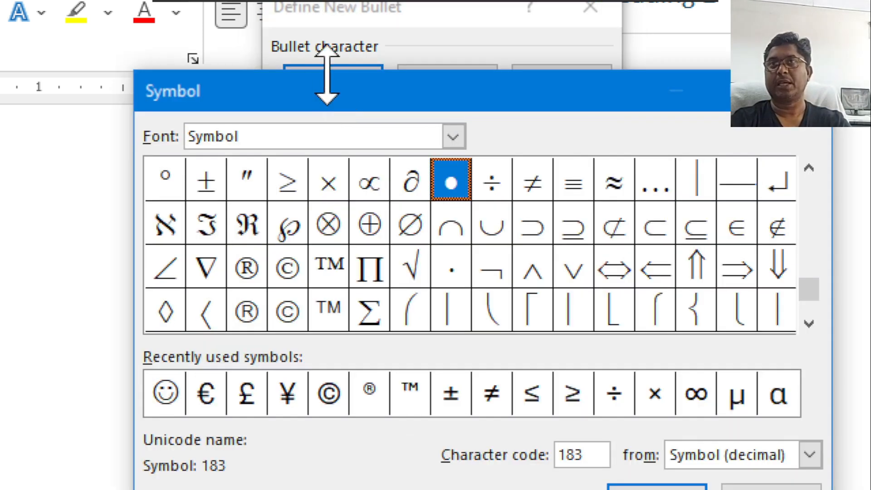
drag(303, 100, 234, 62)
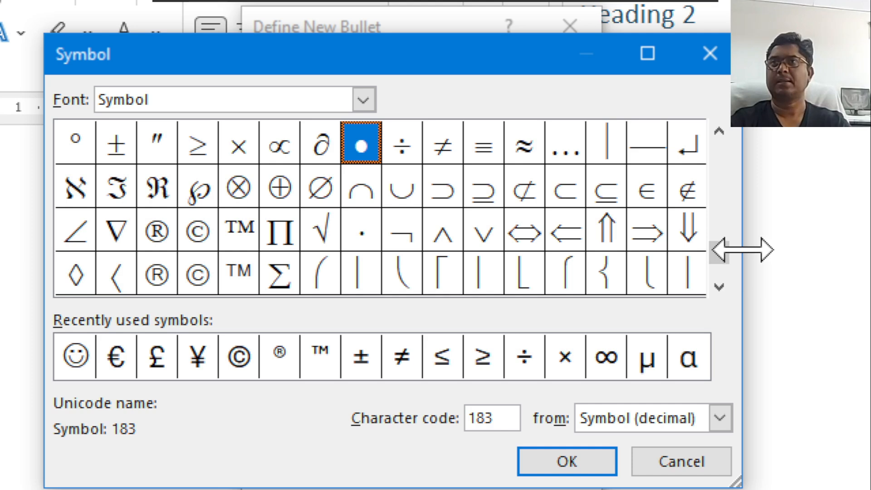
drag(720, 245, 703, 103)
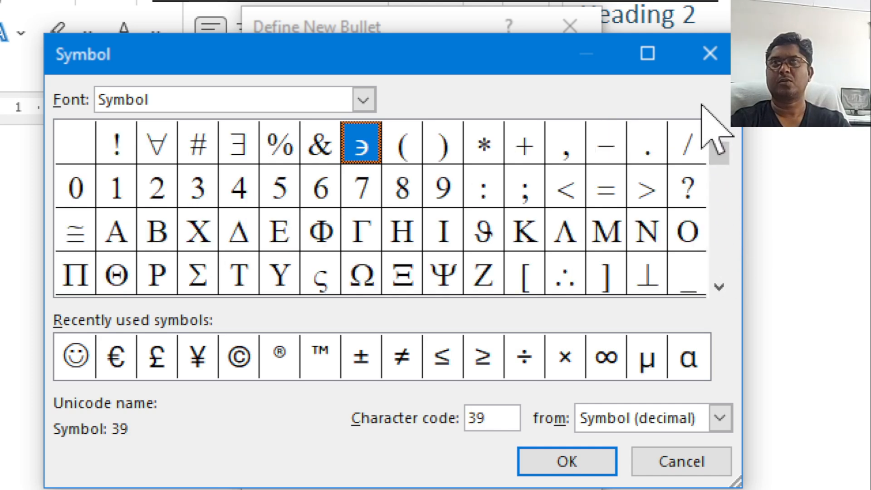
click(363, 100)
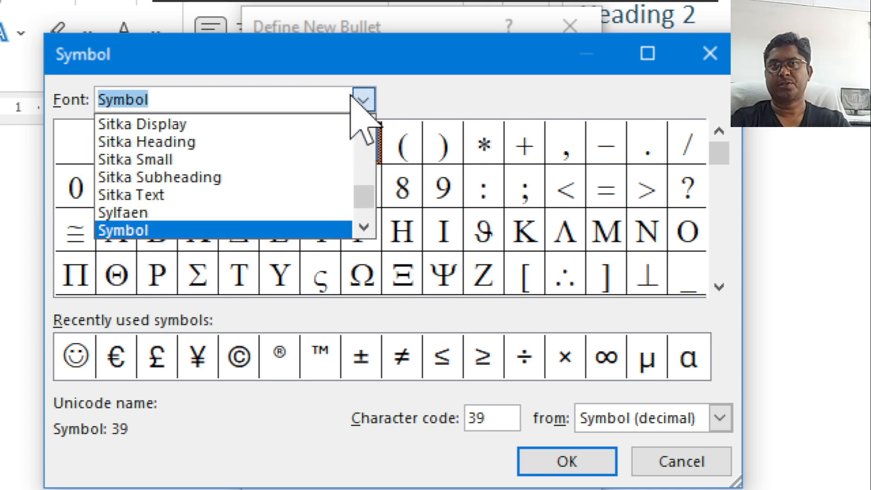
scroll(278, 175, down, 5)
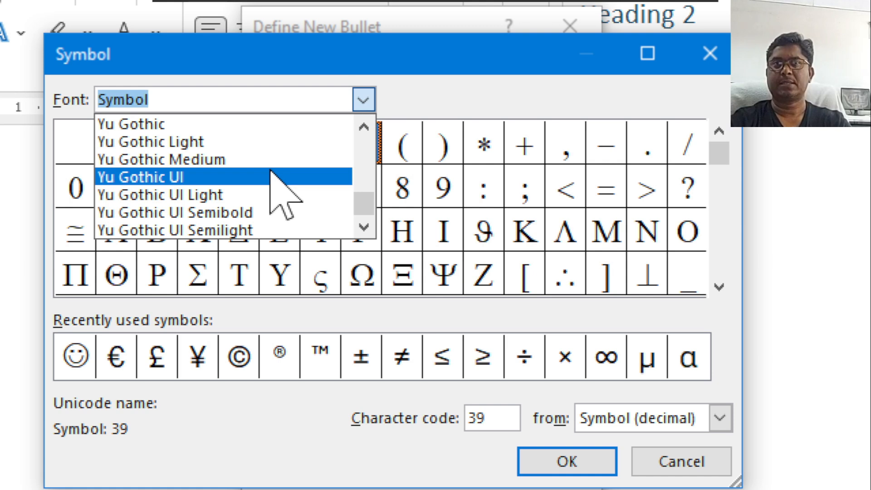
scroll(270, 172, up, 1)
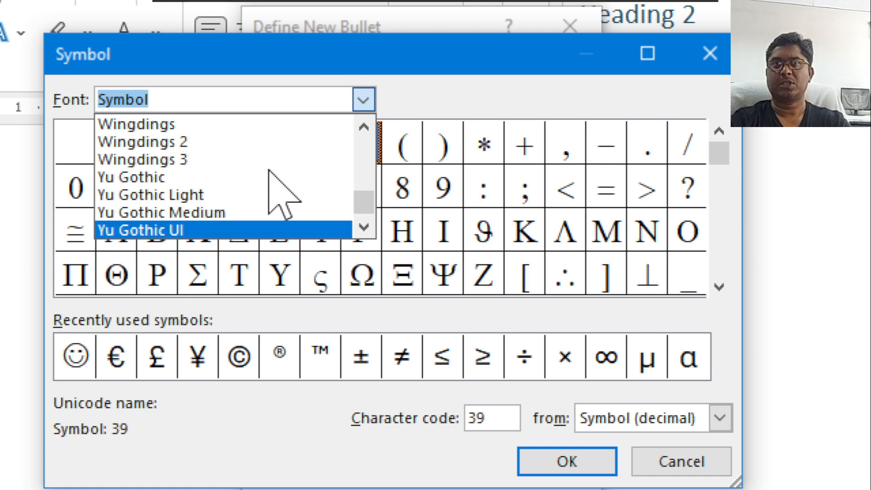
click(184, 126)
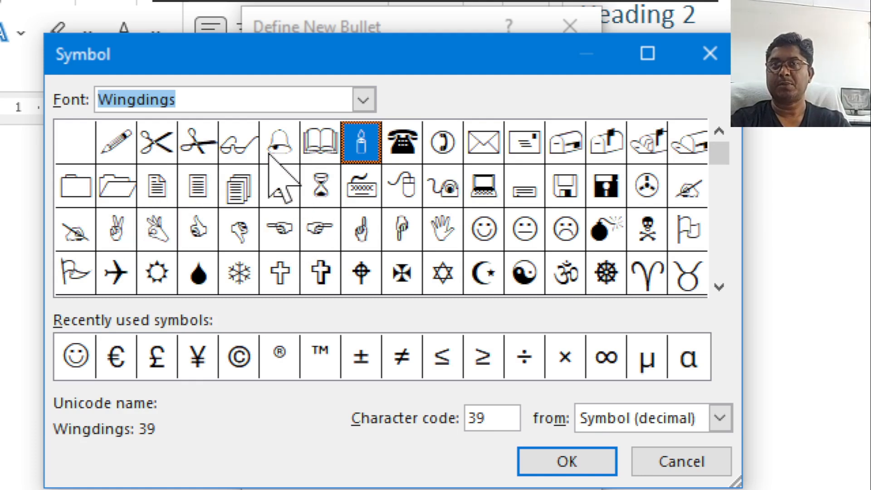
Choose the right-pointing hand symbol, Wingdings character 70, as the new bullet and apply it to the empty line.
click(316, 232)
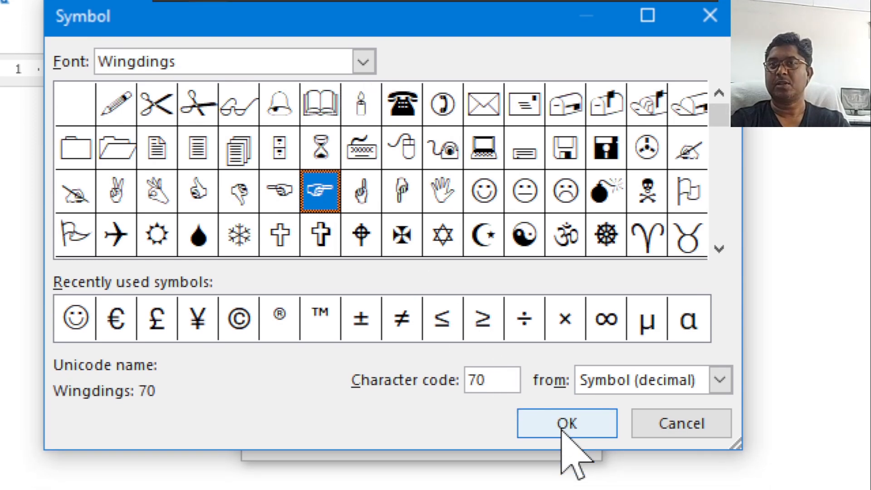
click(565, 424)
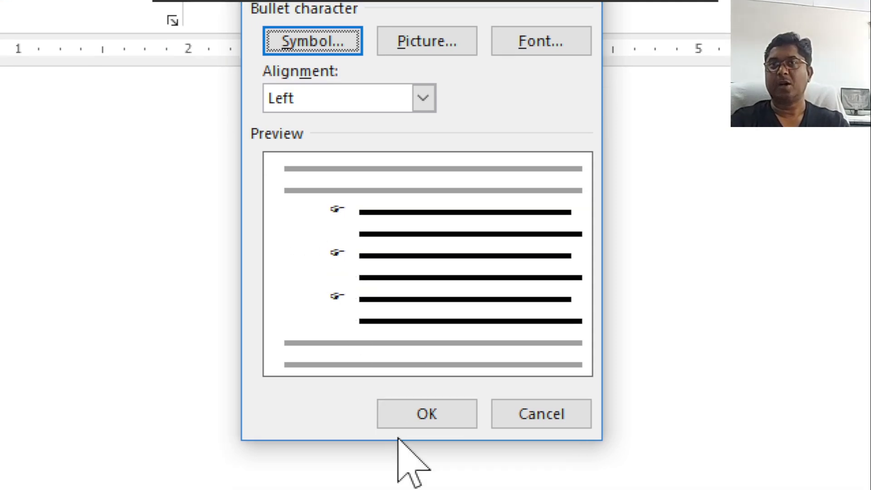
click(426, 380)
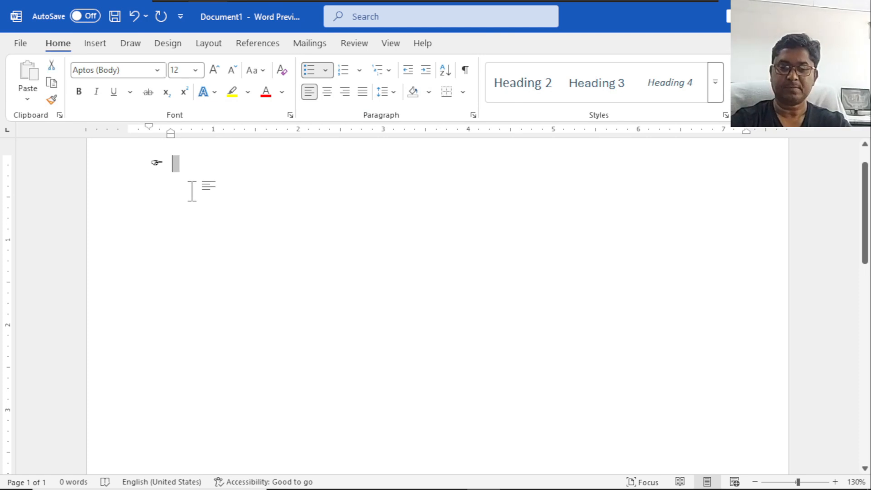
Enlarge the bulleted line to 42 pt and enter the list items monitor, printer and mouse.
key(ctrl+shift+period)
key(ctrl+shift+period)
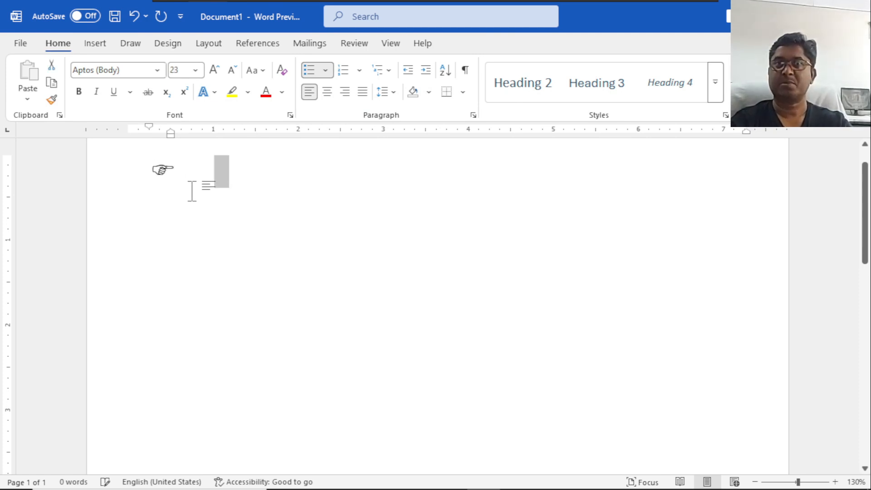
key(ctrl+shift+period)
key(ctrl+shift+period)
key(Left)
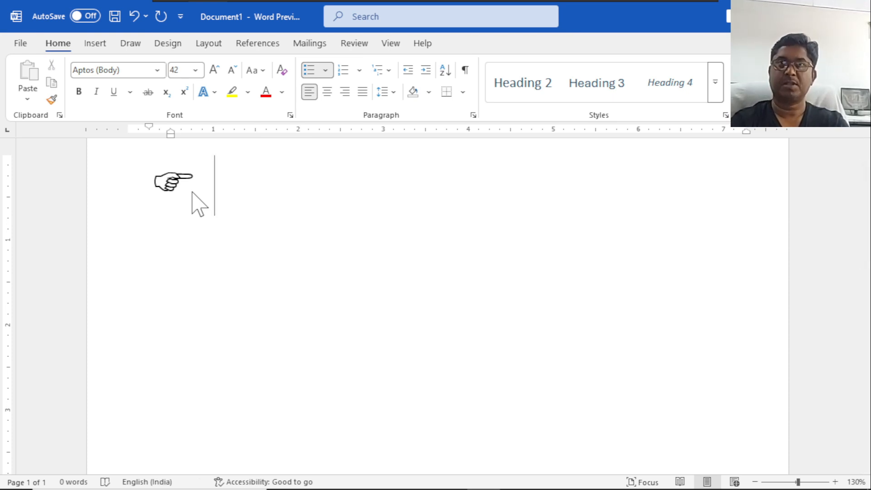
text(monitor)
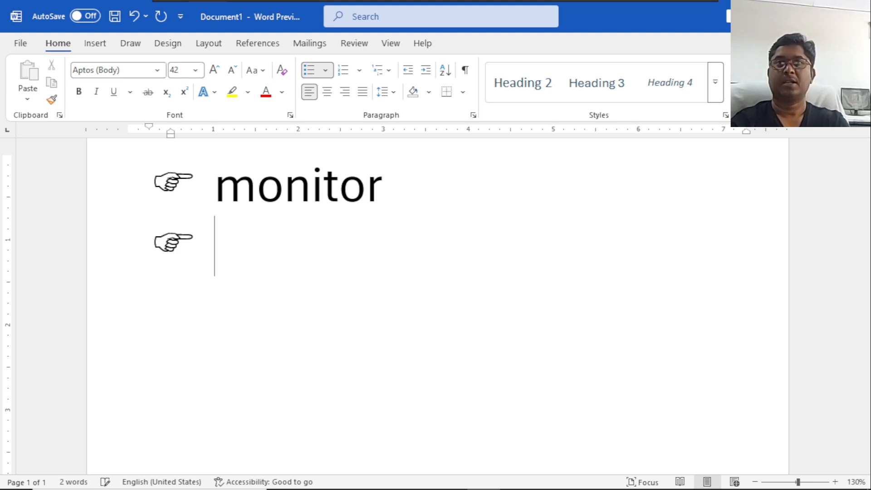
text( printe)
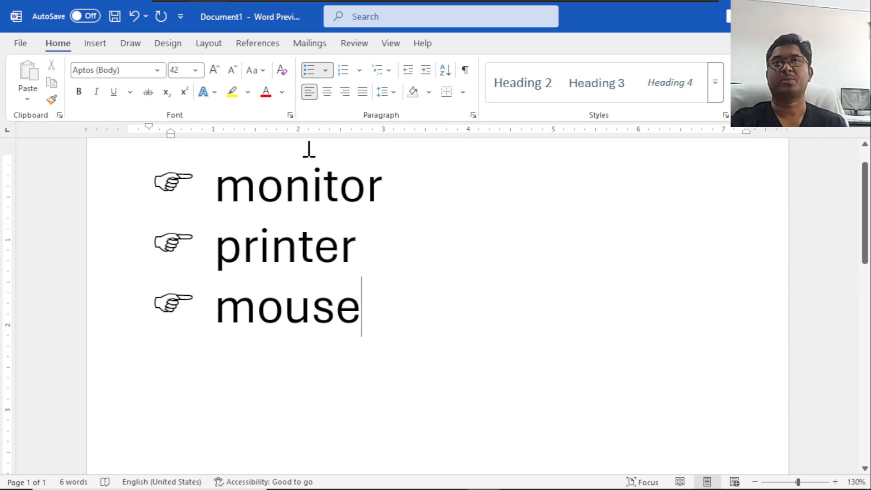
Start defining a new picture bullet for the list from a file and browse to the wallpapers folder on Local Disk (C:).
click(326, 70)
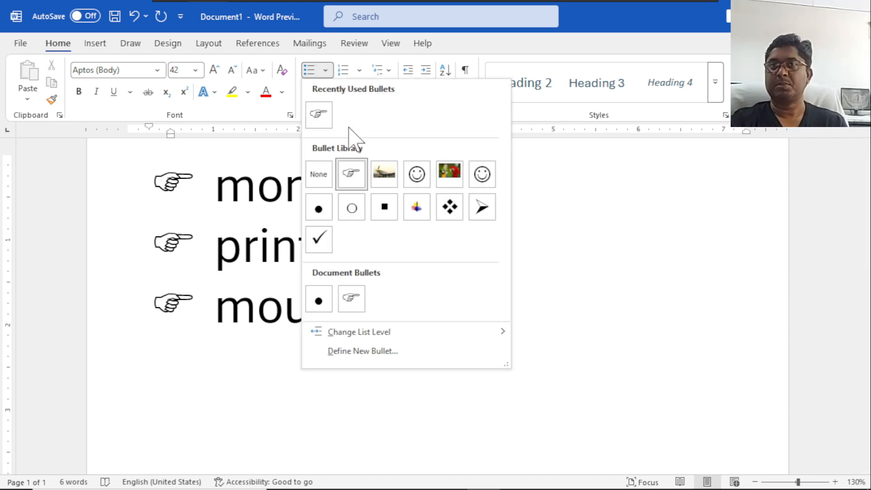
click(368, 352)
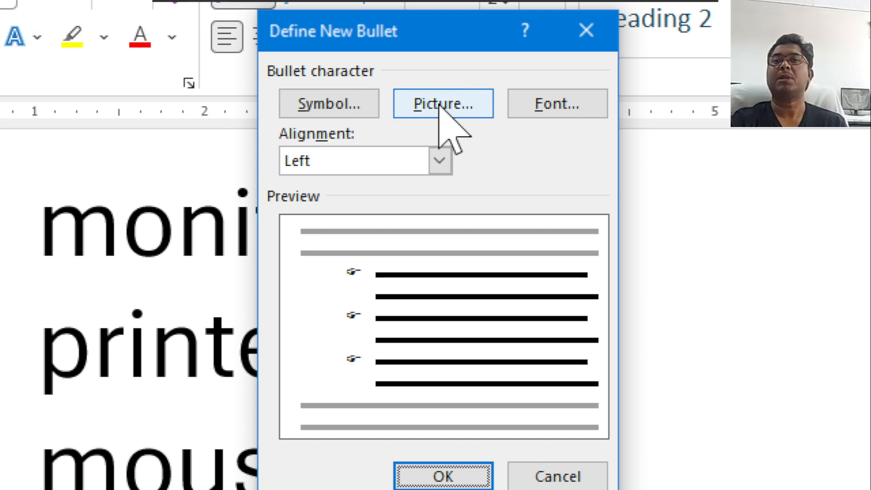
click(439, 106)
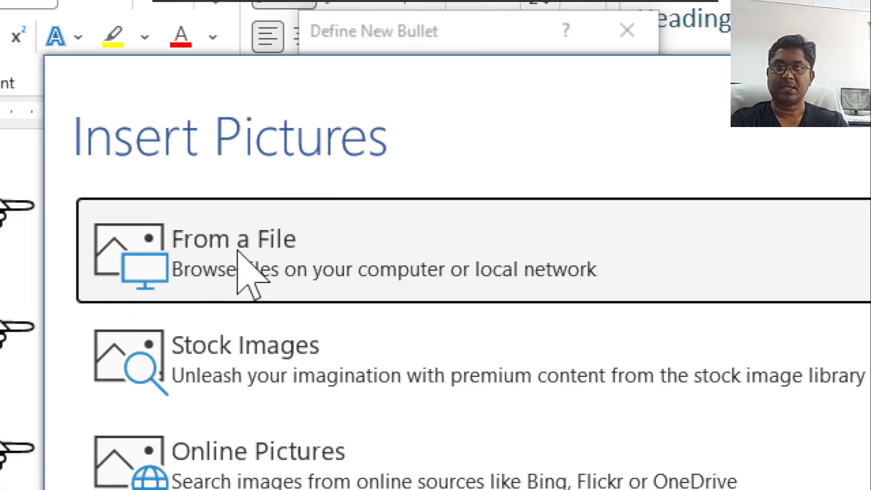
click(236, 250)
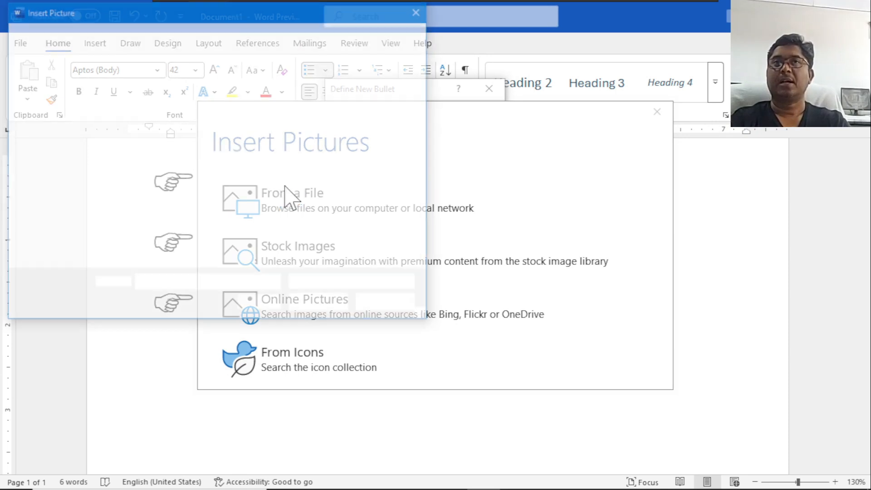
drag(146, 20, 282, 64)
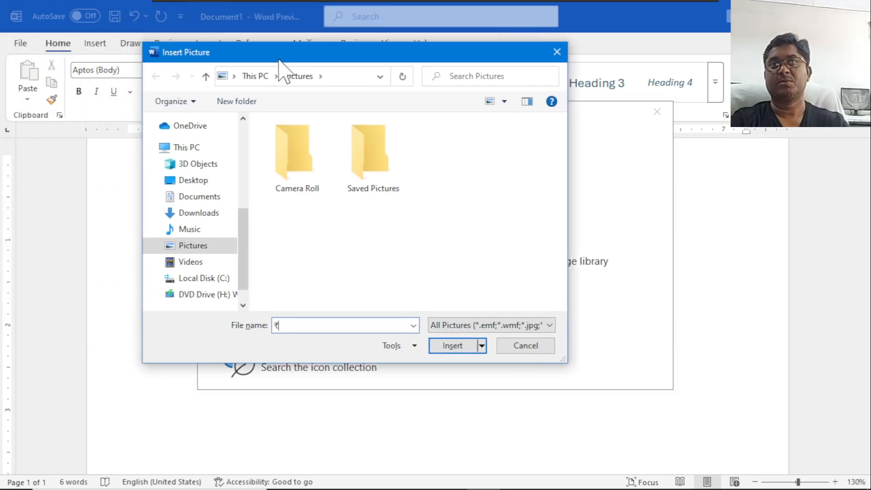
click(218, 278)
click(299, 242)
double_click(300, 239)
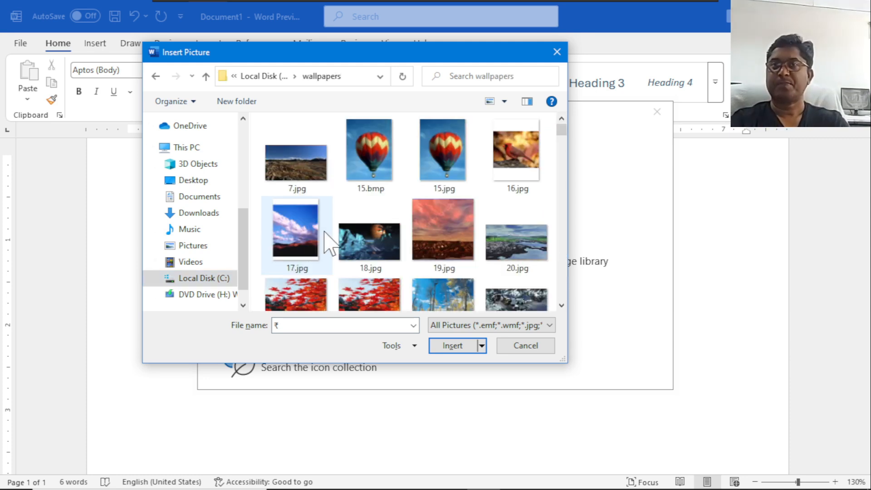
Insert the Santa picture 072002B.JPG as the bullet and apply it to the monitor, printer and mouse list.
scroll(336, 249, down, 10)
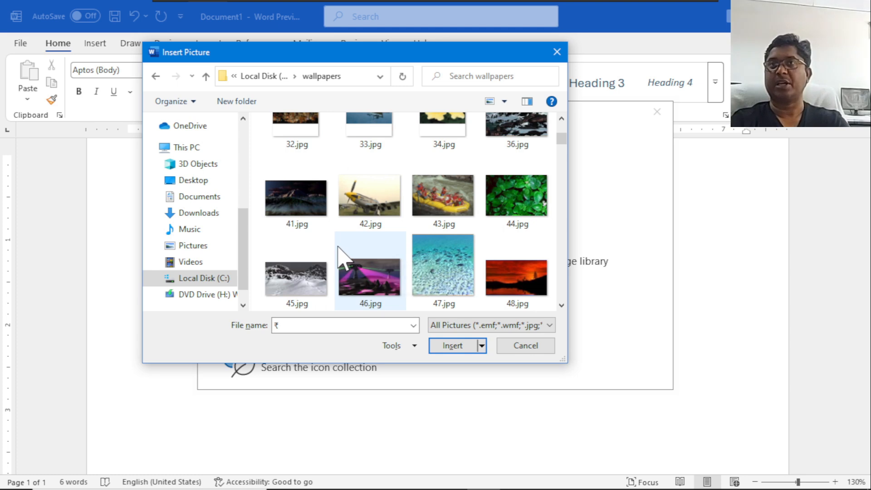
scroll(338, 247, down, 5)
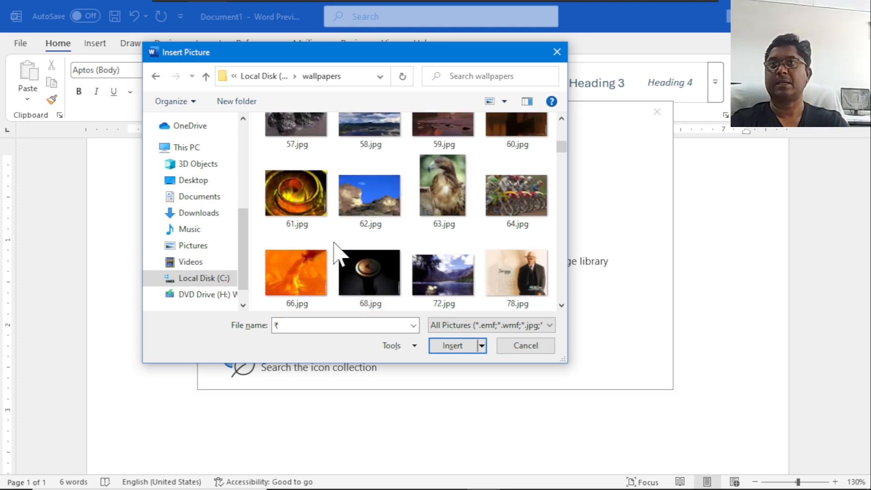
scroll(341, 245, down, 2)
scroll(346, 234, down, 3)
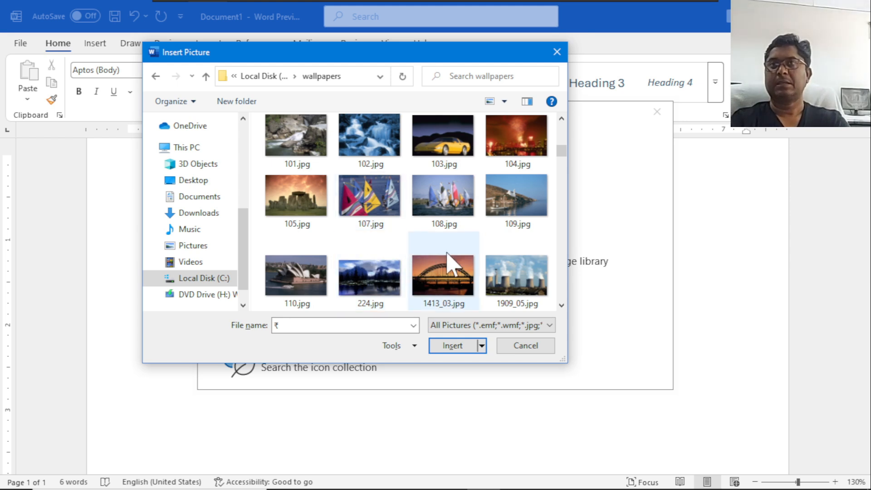
scroll(423, 265, down, 3)
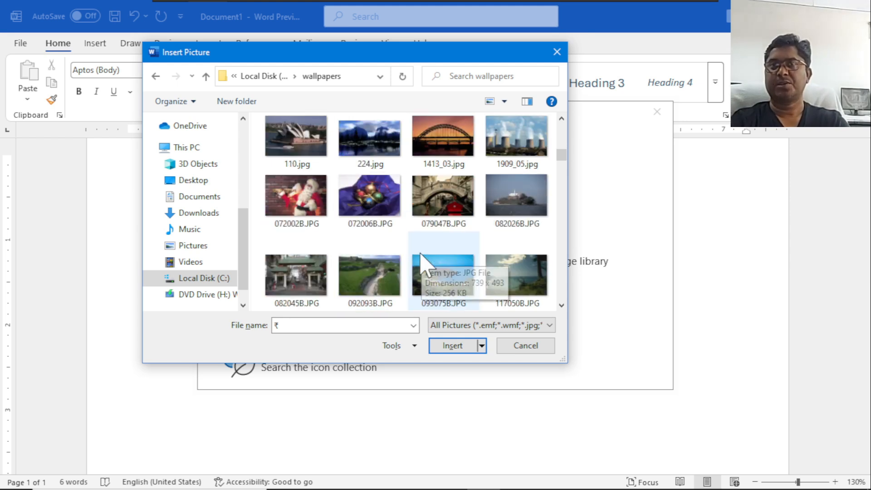
click(297, 206)
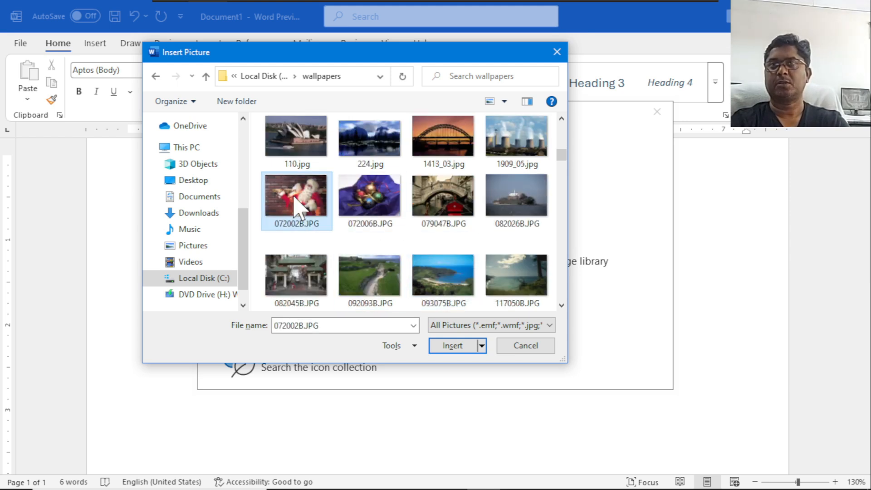
click(457, 346)
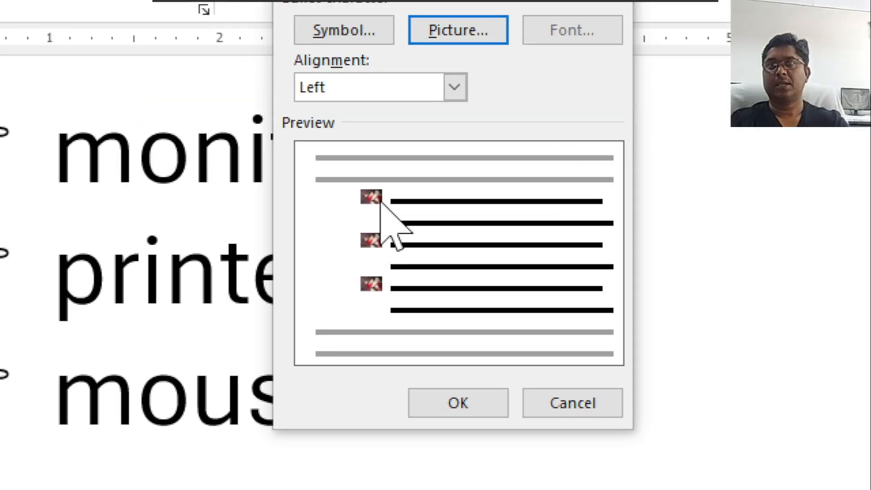
click(489, 411)
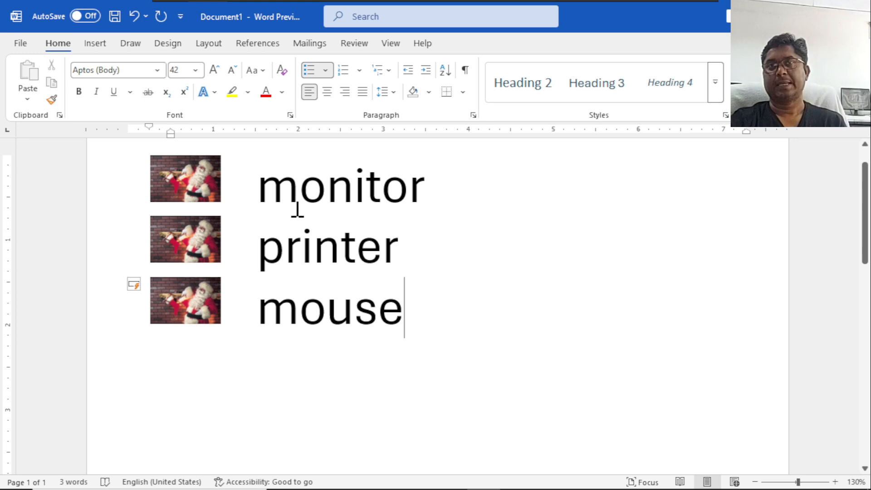
Try the Centered and Right alignments for the Santa picture bullet in the new bullet definition and discard them.
click(326, 72)
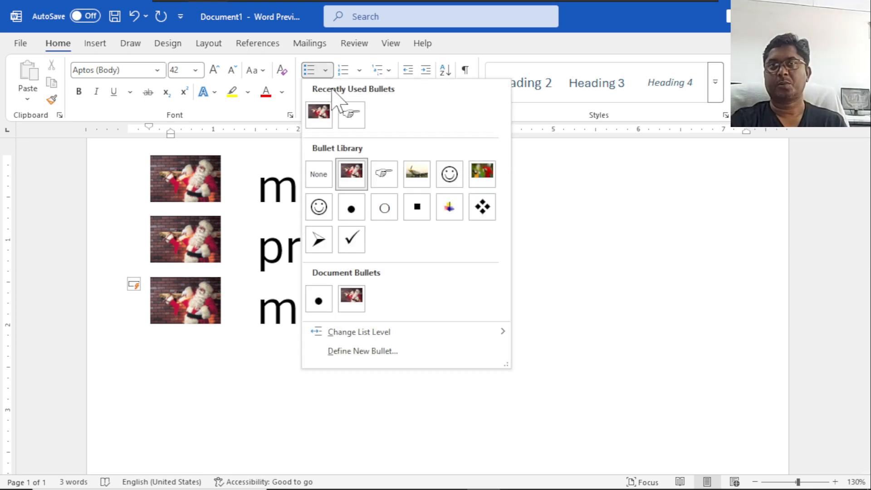
click(396, 354)
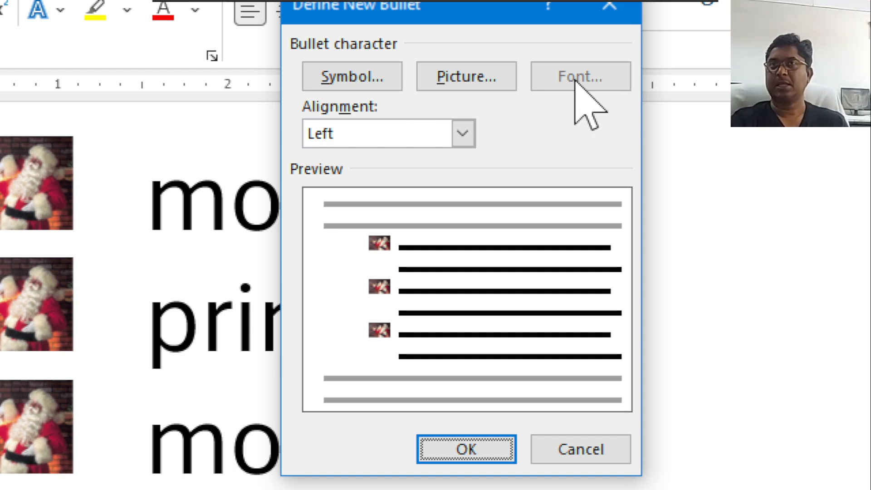
click(463, 133)
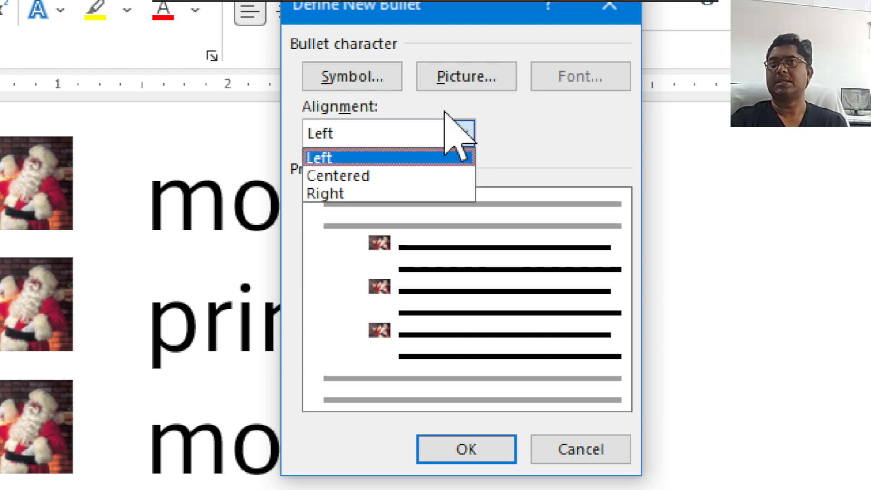
click(342, 176)
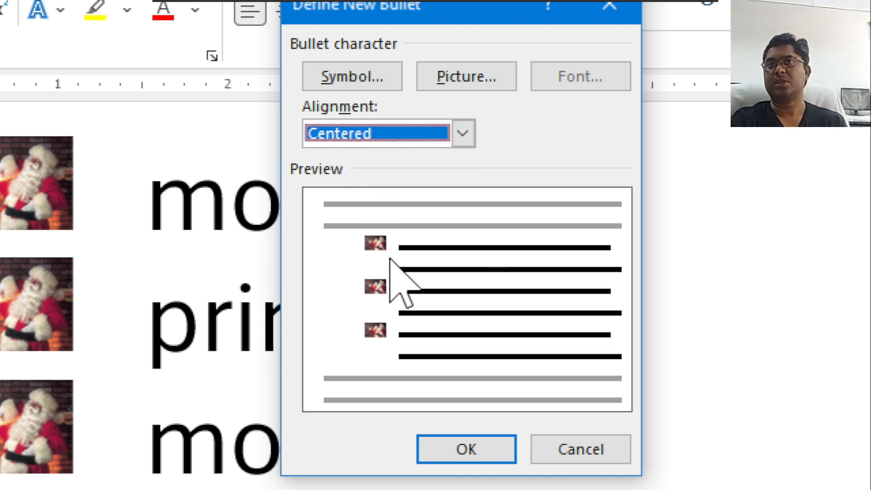
click(462, 133)
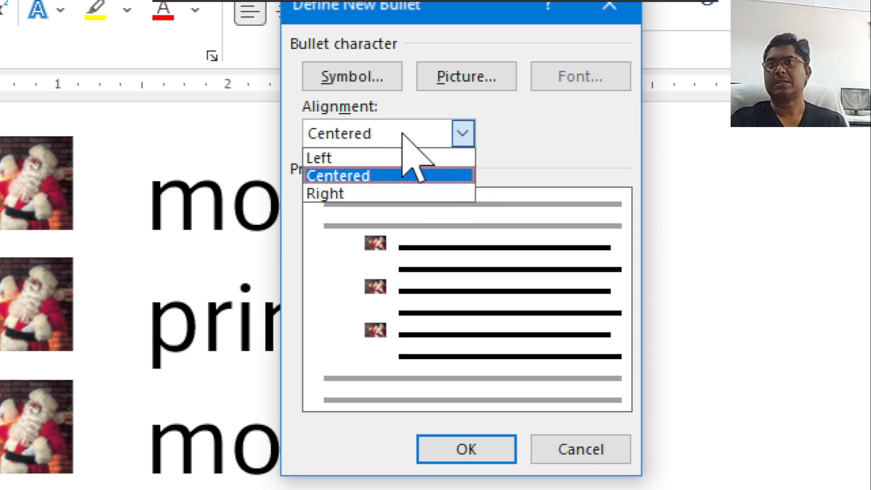
click(365, 192)
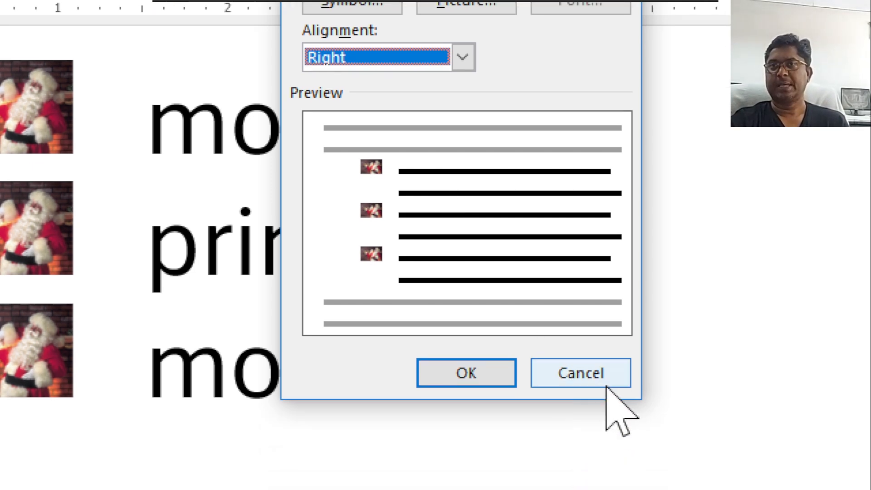
click(605, 449)
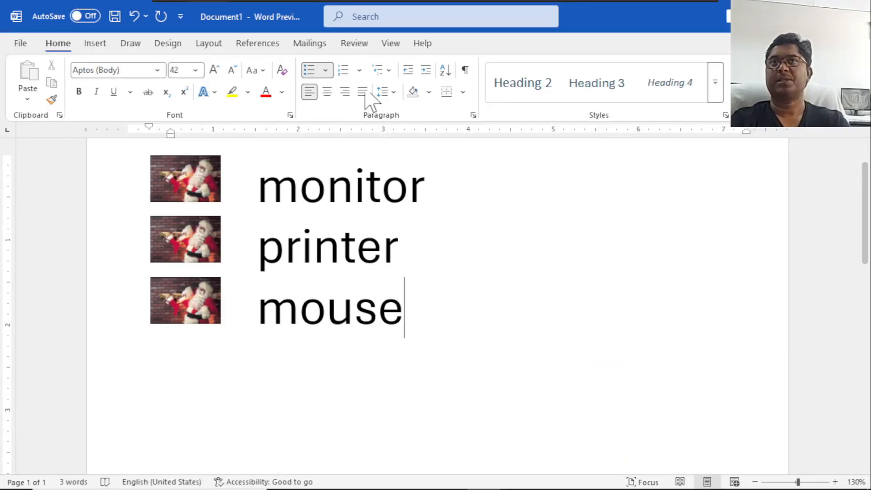
Clear the whole document and start an automatic numbered list at 1 with the item Computer.
key(ctrl+a)
key(Delete)
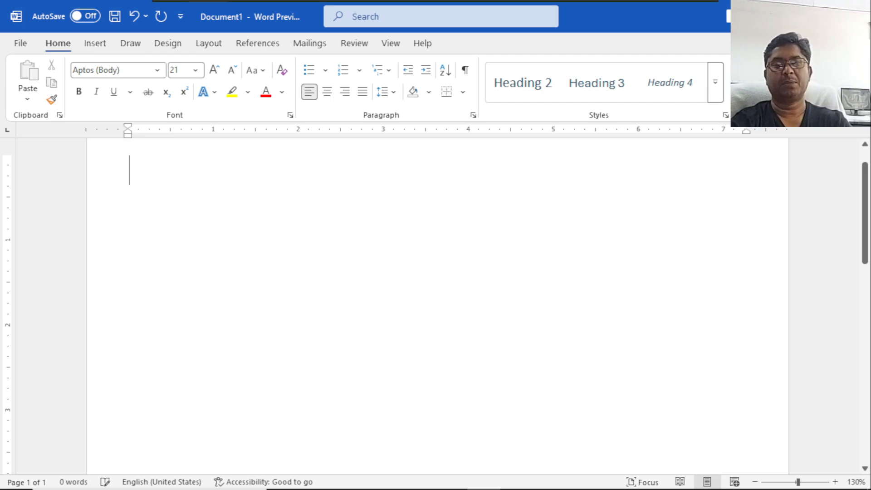
text(1.)
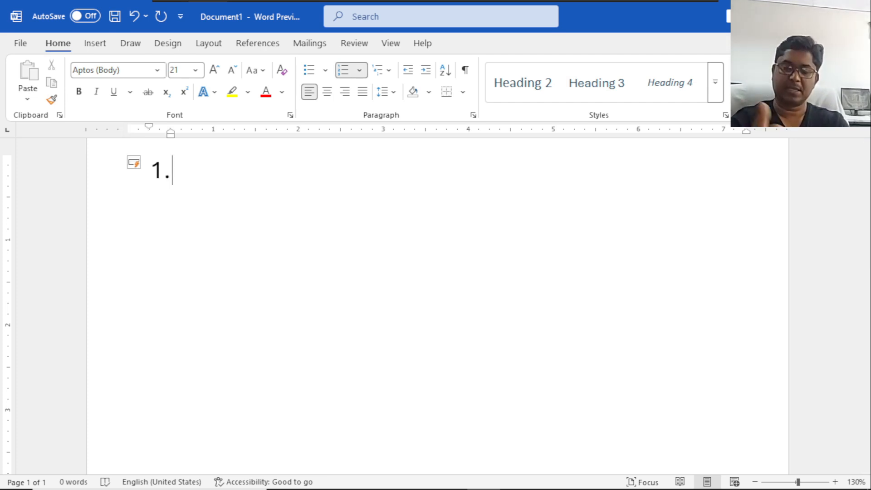
text(er)
key(Return)
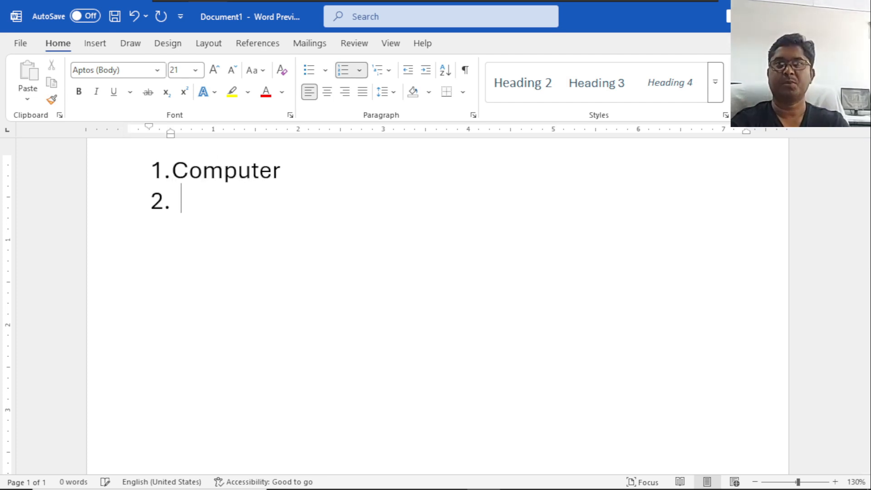
Add Monitor, Printer and Speaker as items 2 to 4 and end the numbered list.
text(monitor)
key(Return)
text(printe)
key(Return)
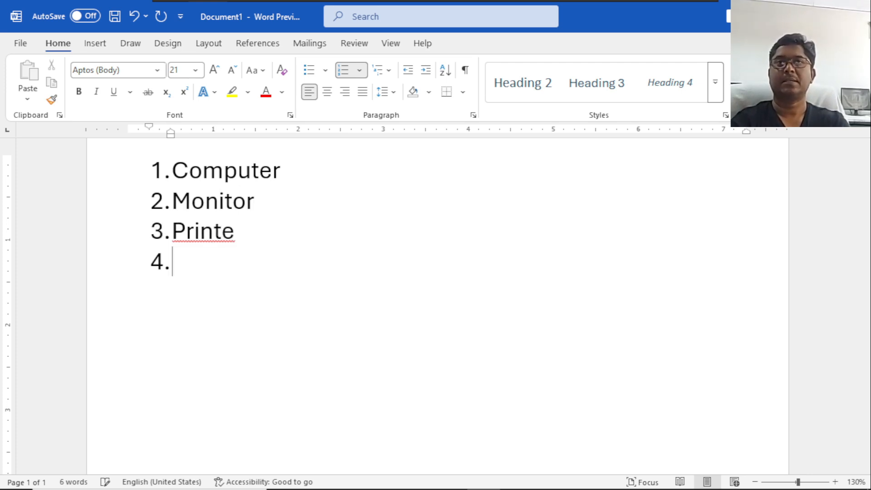
key(BackSpace)
key(BackSpace)
key(BackSpace)
text(r)
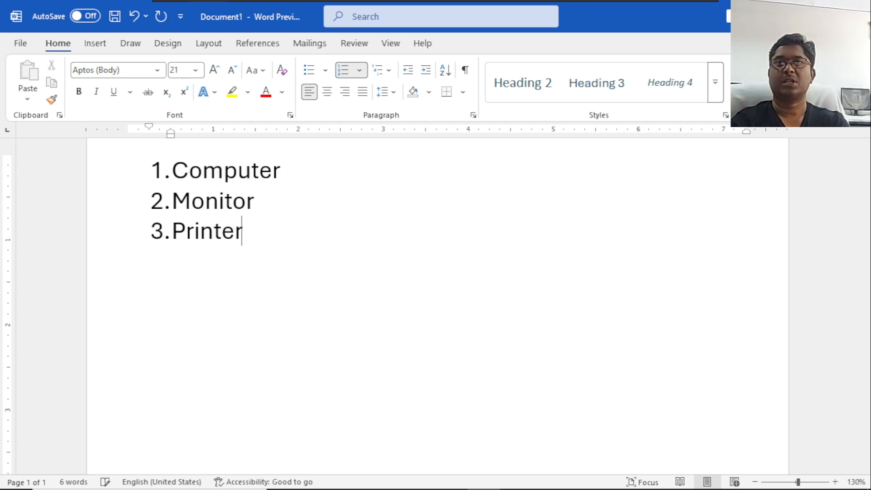
text(sp)
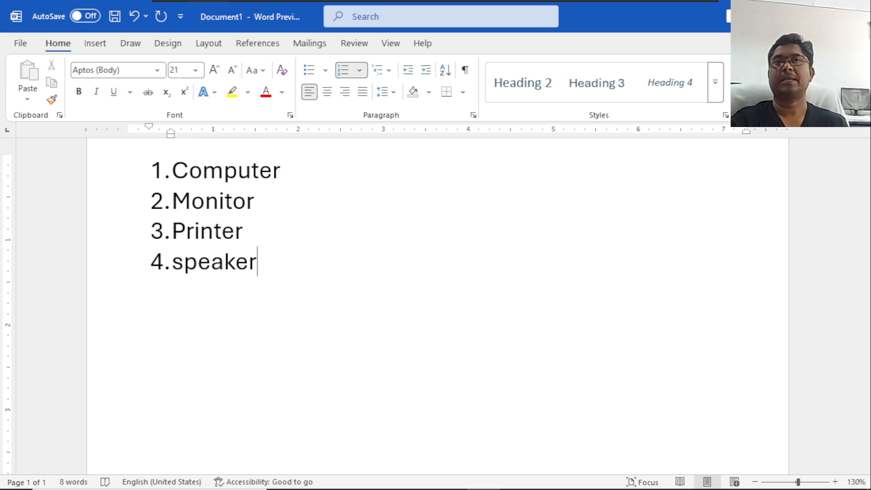
text(eaker)
key(Return)
key(Return)
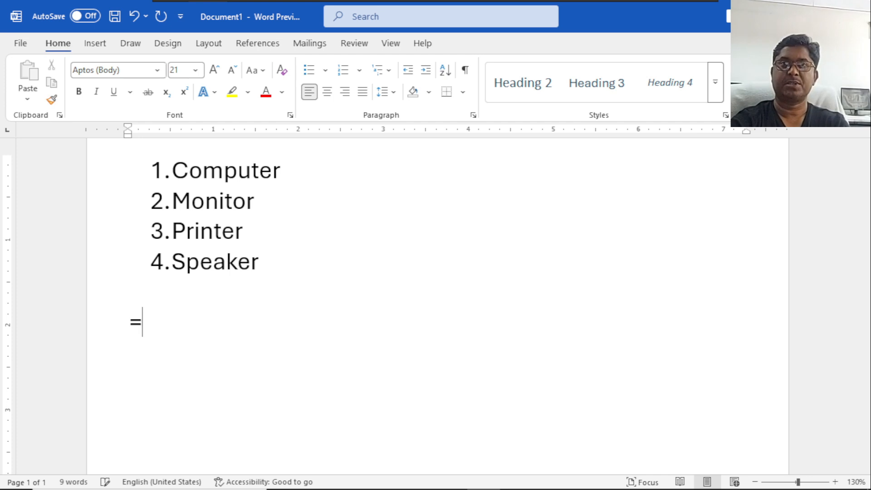
Generate one paragraph of sample text below the list with =rand(1) and leave an empty line after it.
text(=rand)
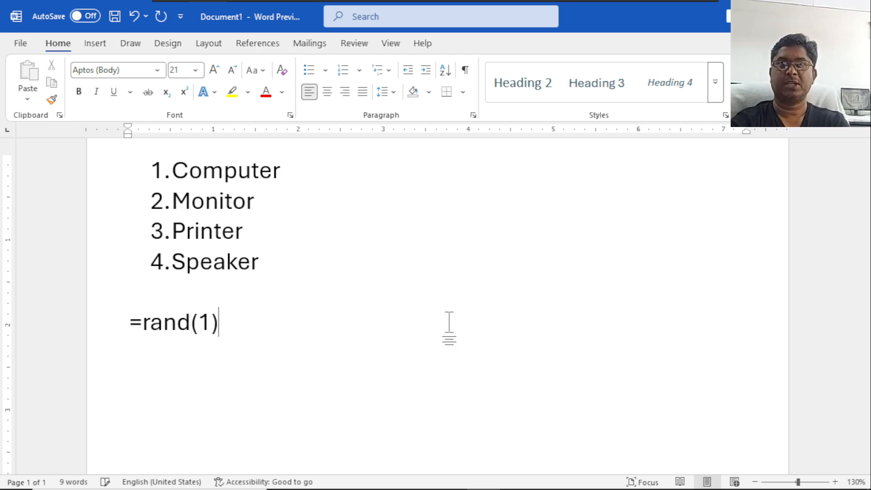
text((1))
key(Return)
key(Return)
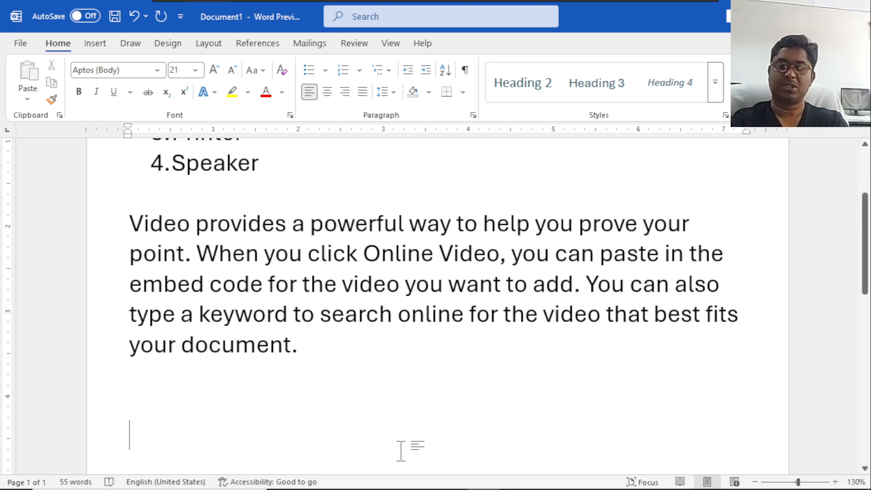
Resume the numbering at 5 below the paragraph with the items Modem, Webcam and Modem, and end the list.
text(5. )
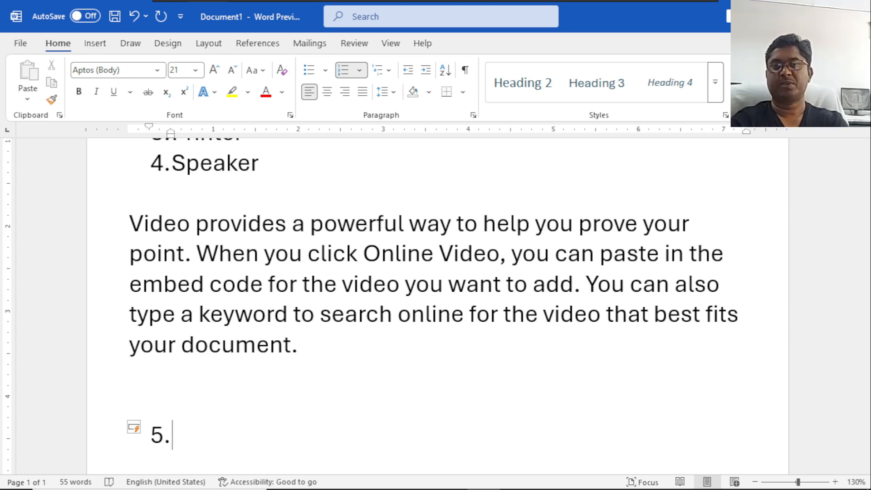
text(modem)
key(Return)
text(web)
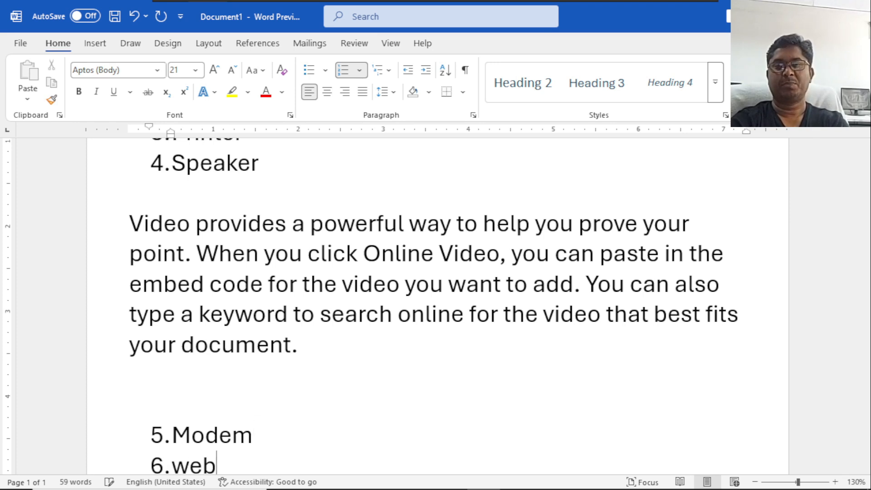
text(cam)
key(Return)
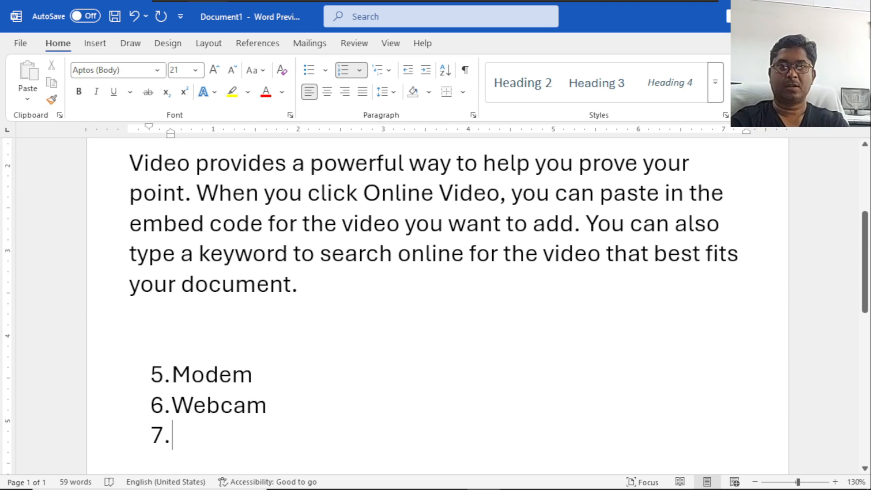
text(modem)
key(Return)
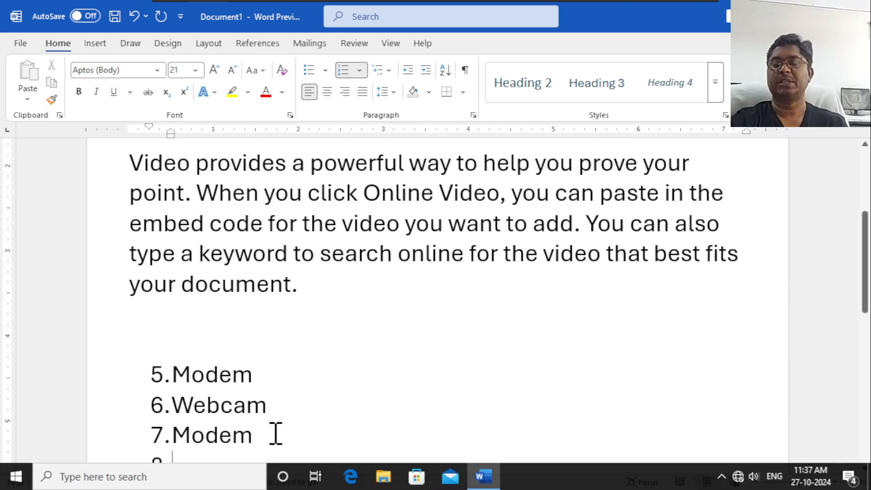
key(Return)
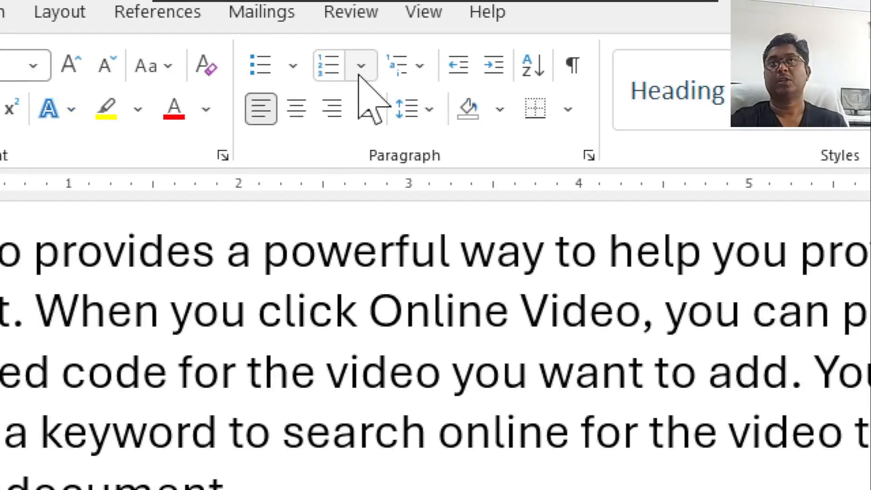
Examine the number styles offered for a new number format and close the definition without changes.
click(358, 75)
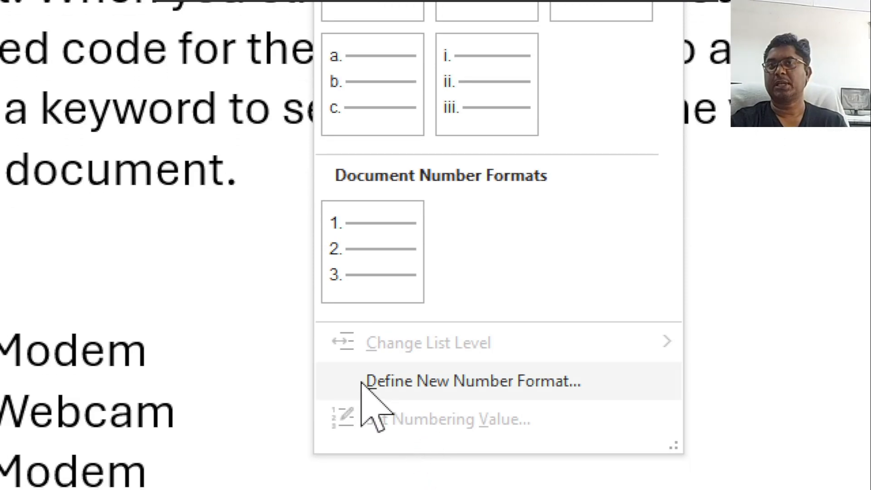
click(490, 377)
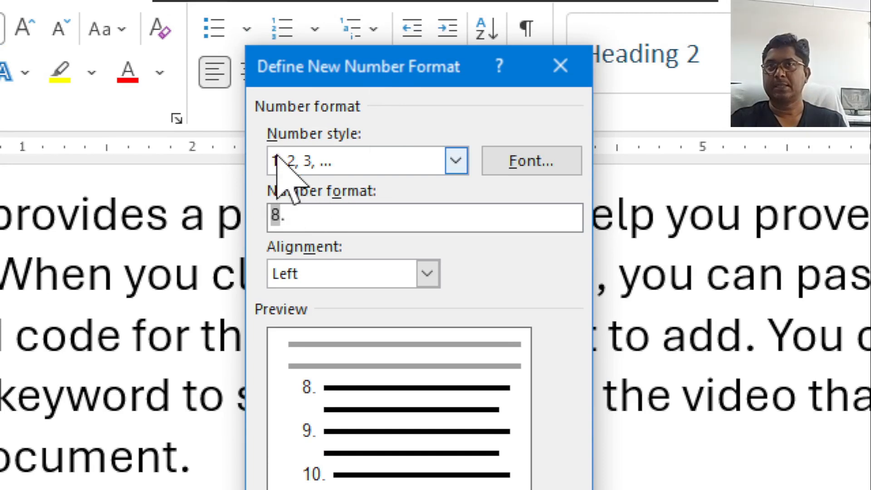
click(456, 163)
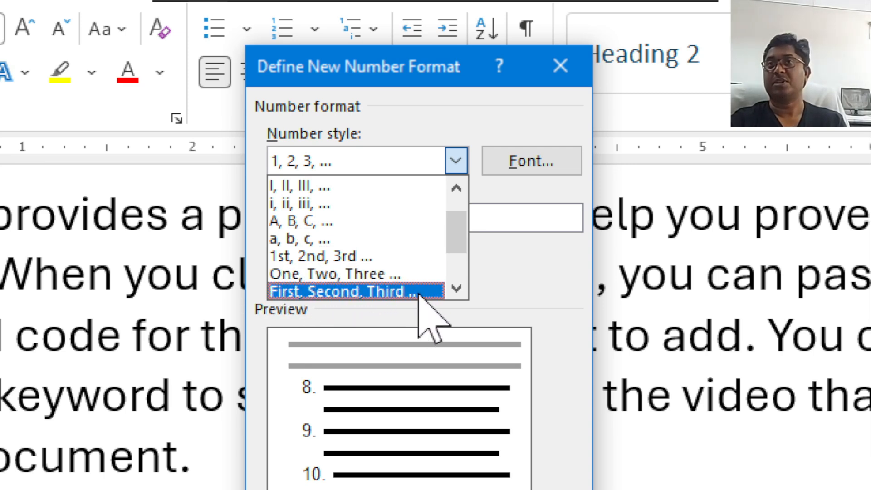
click(456, 288)
click(456, 288)
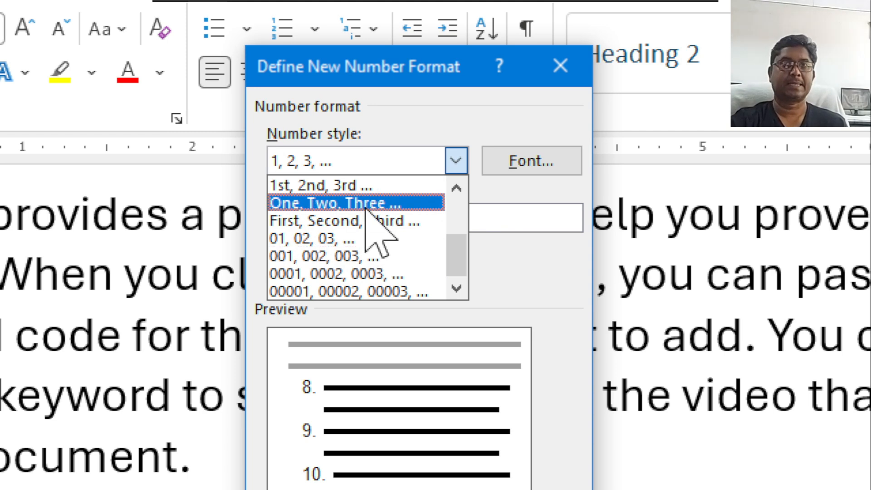
click(564, 74)
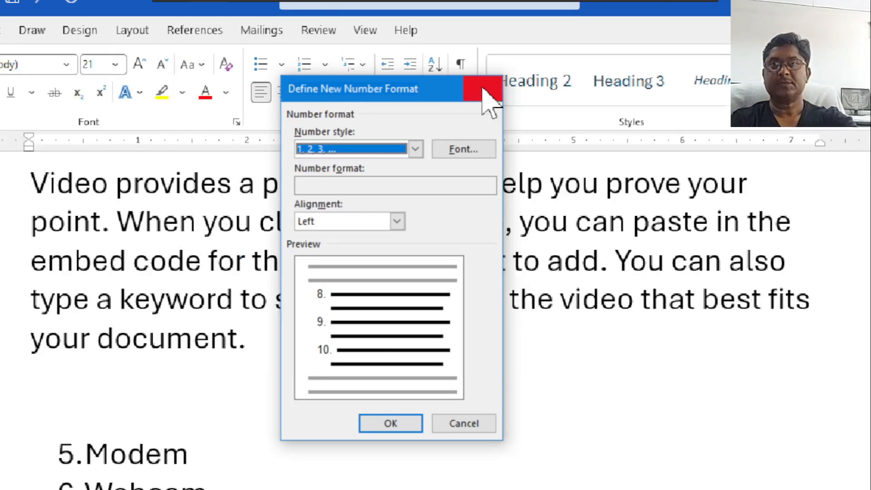
click(562, 73)
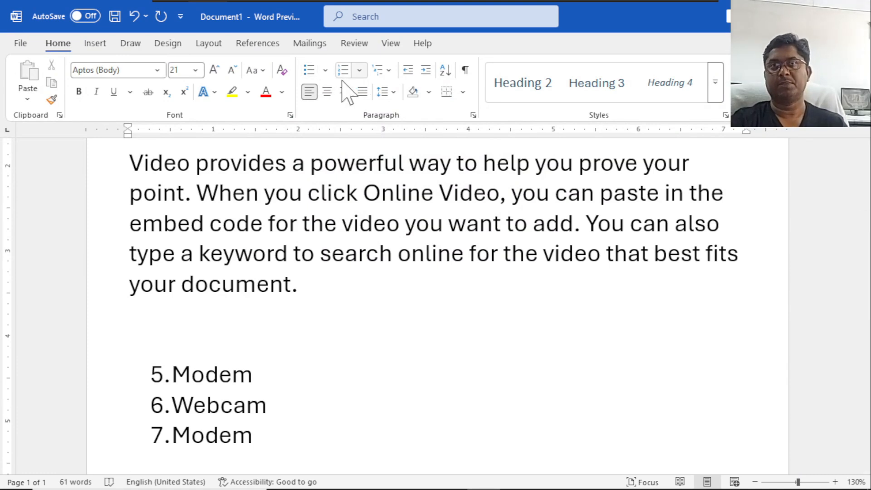
Compare the bullet and numbering options and examine the list levels available for the Monitor item in the first list.
click(324, 71)
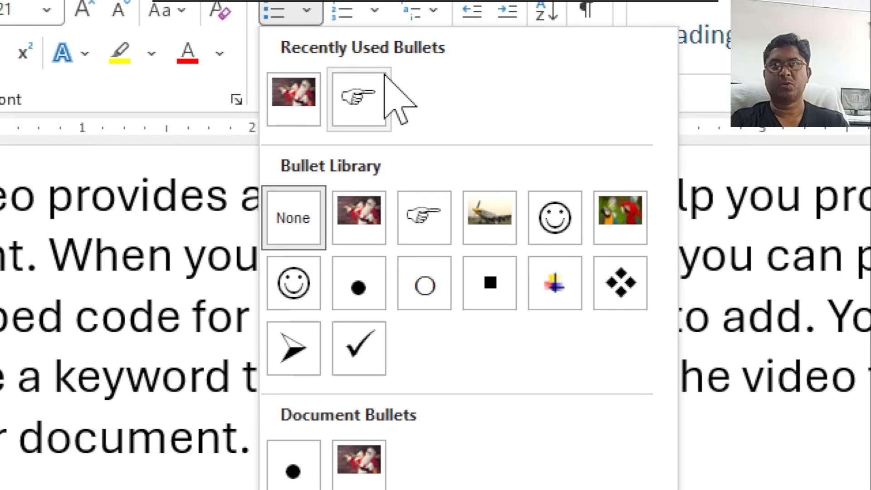
click(371, 9)
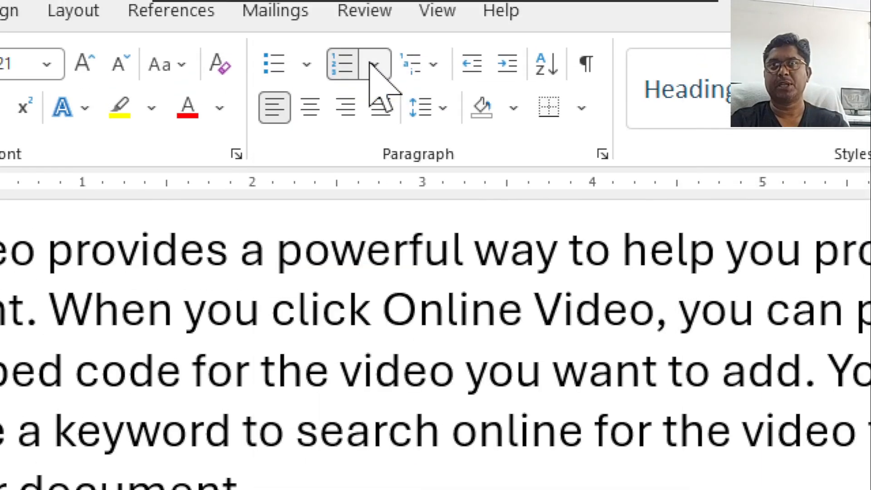
click(373, 66)
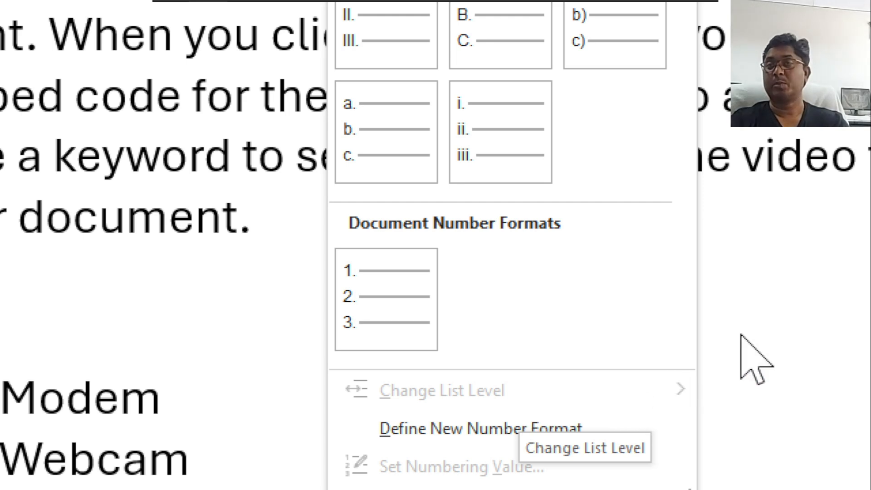
click(794, 313)
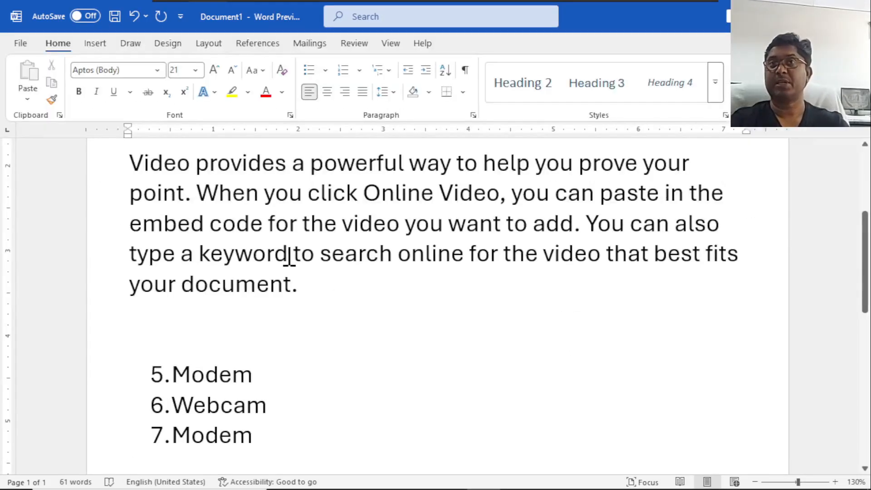
scroll(287, 253, up, 4)
click(212, 206)
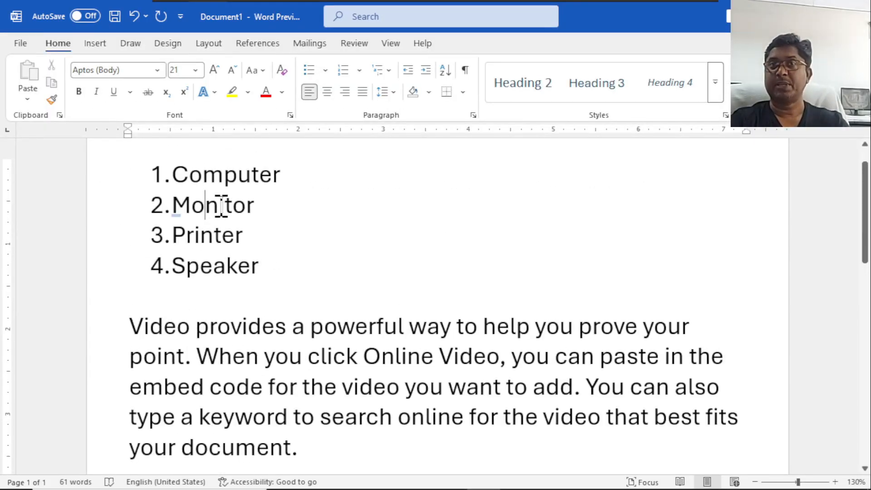
click(360, 70)
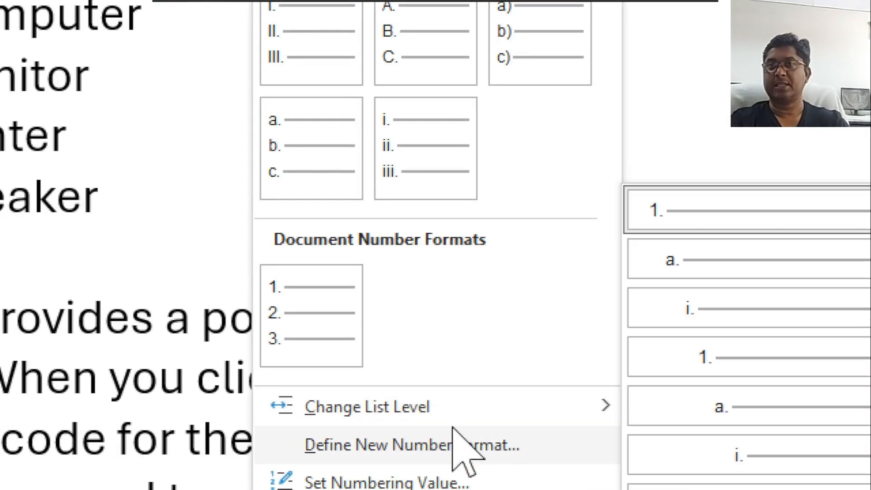
mouse_move(581, 406)
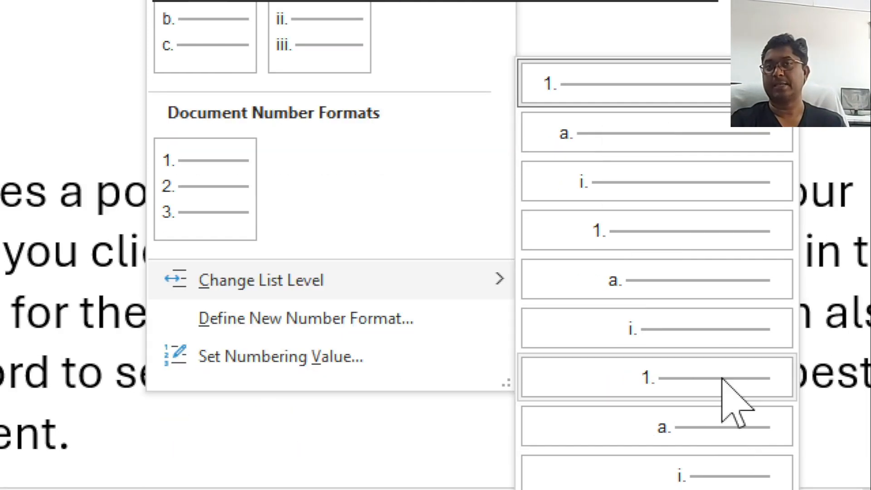
click(103, 443)
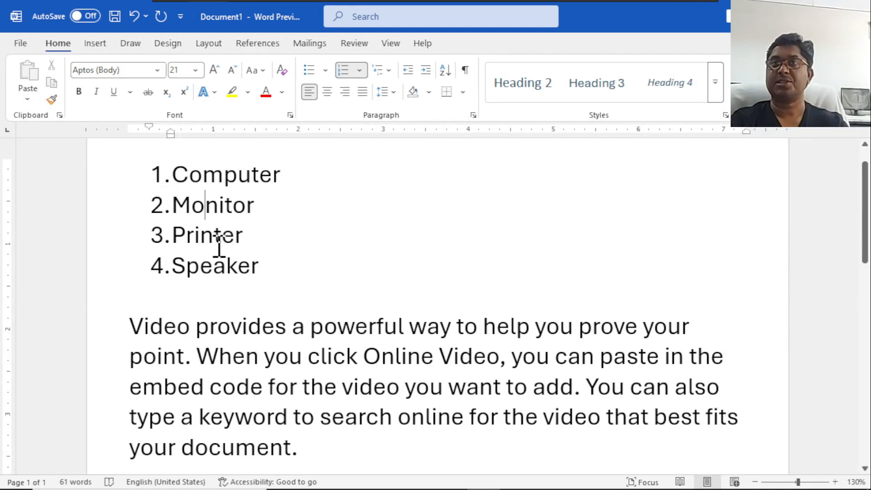
Demote the Monitor item to the second list level, return it to the first level, and review the numbering options.
click(179, 206)
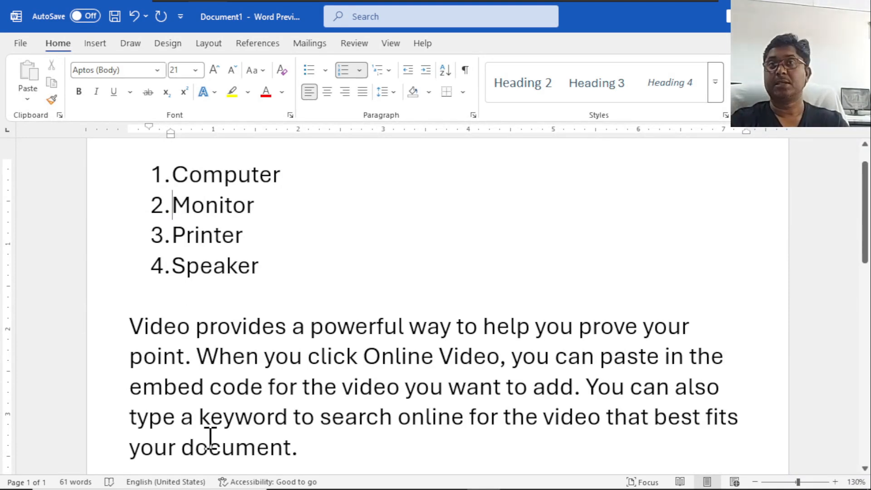
key(Tab)
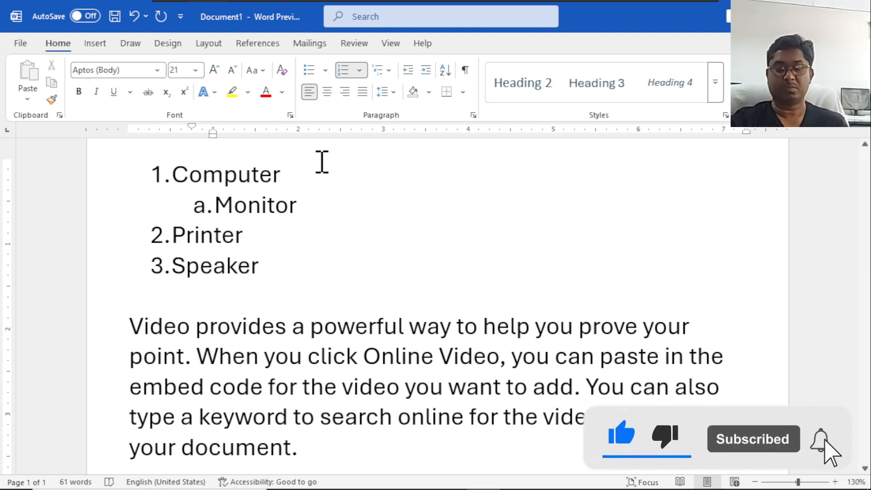
key(shift+Tab)
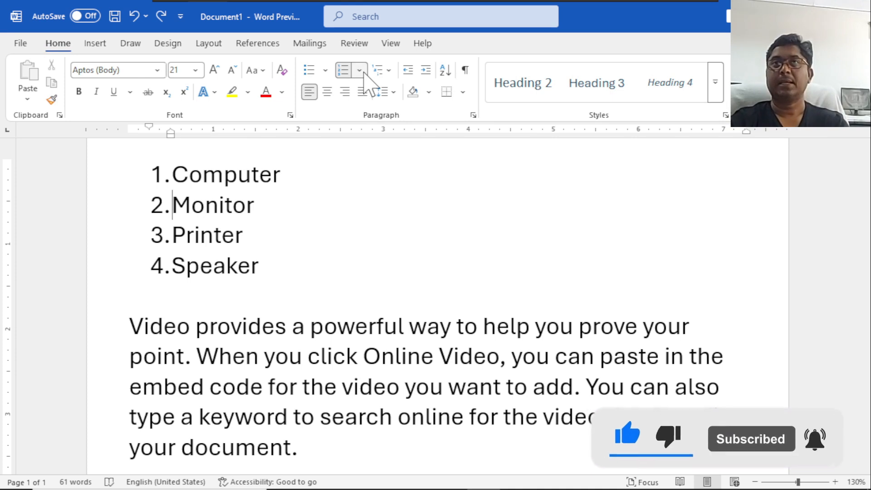
click(359, 70)
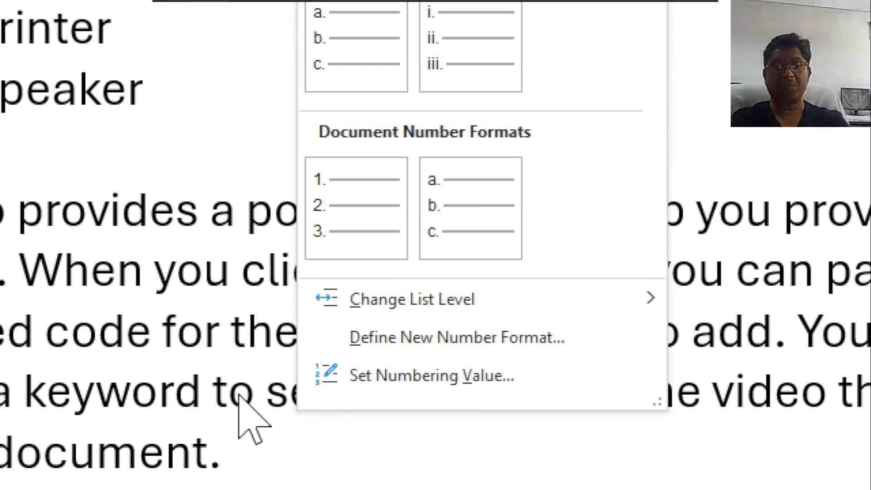
click(114, 360)
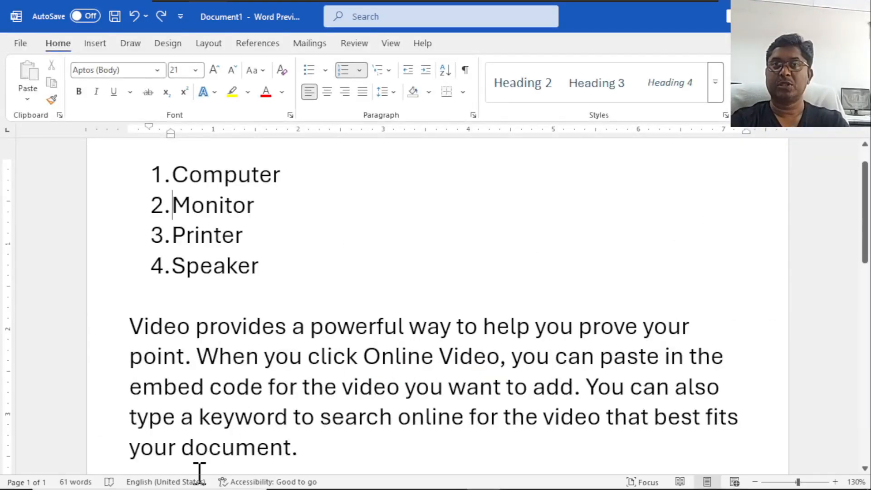
Remove the numbers from the Modem, Webcam and Modem items below the paragraph.
scroll(210, 307, down, 6)
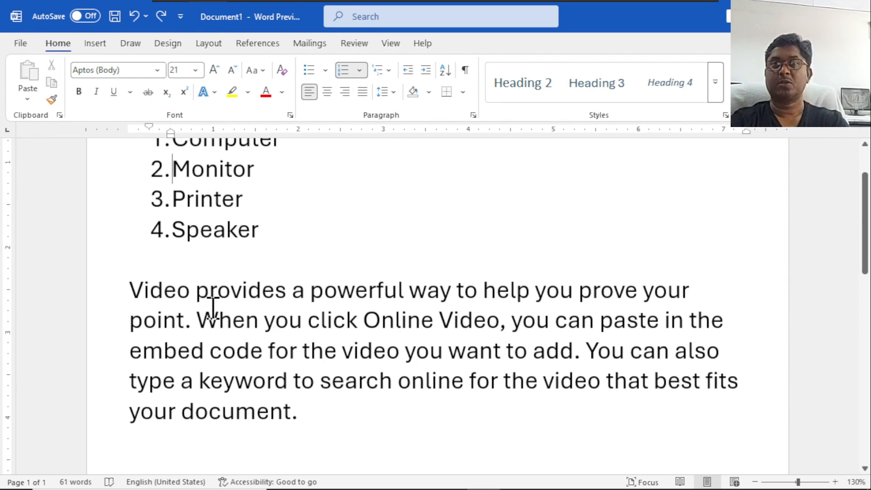
scroll(195, 200, up, 2)
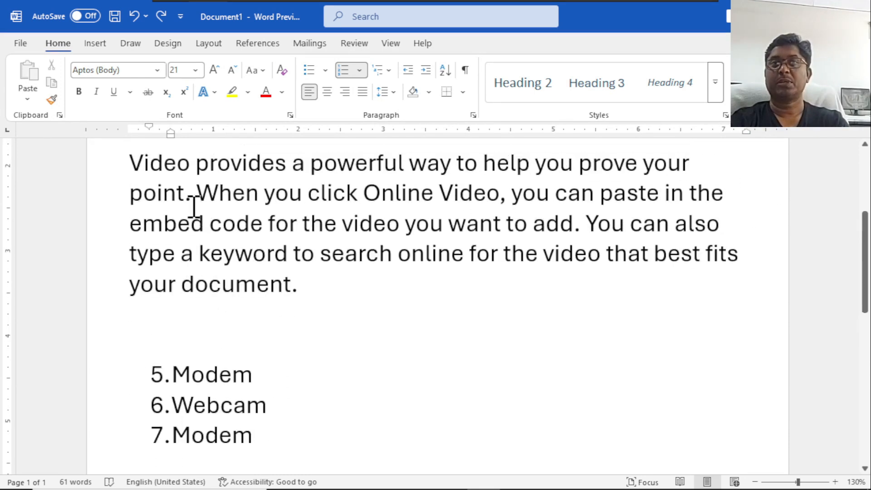
scroll(189, 175, up, 1)
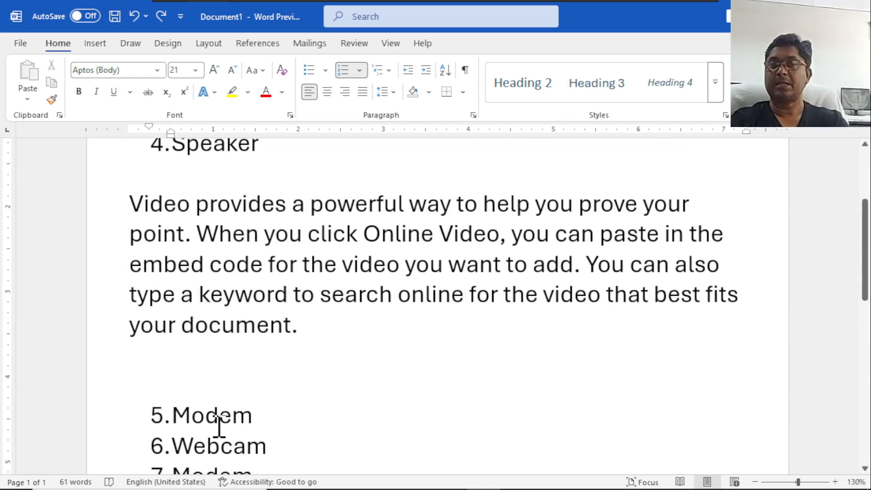
scroll(226, 380, down, 4)
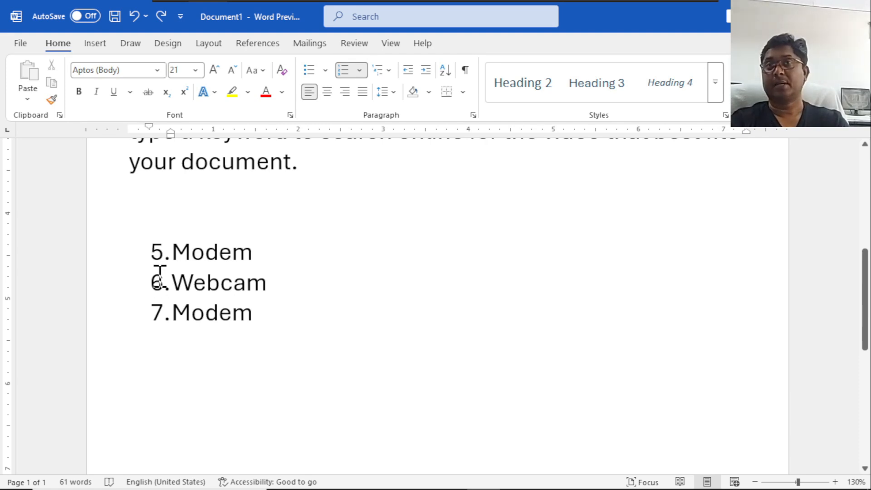
click(174, 252)
key(BackSpace)
key(Down)
key(BackSpace)
key(Down)
key(BackSpace)
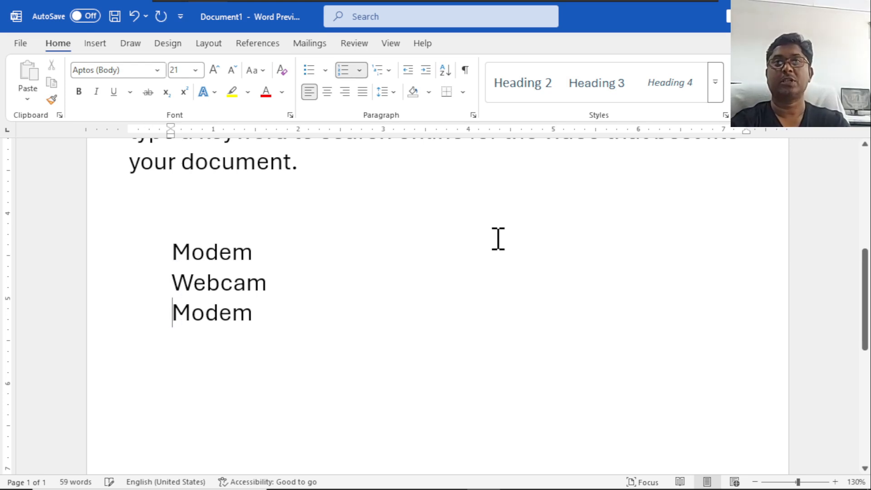
Number the Modem, Webcam and Modem lines again and continue the numbering from the list above the paragraph.
drag(172, 249, 244, 299)
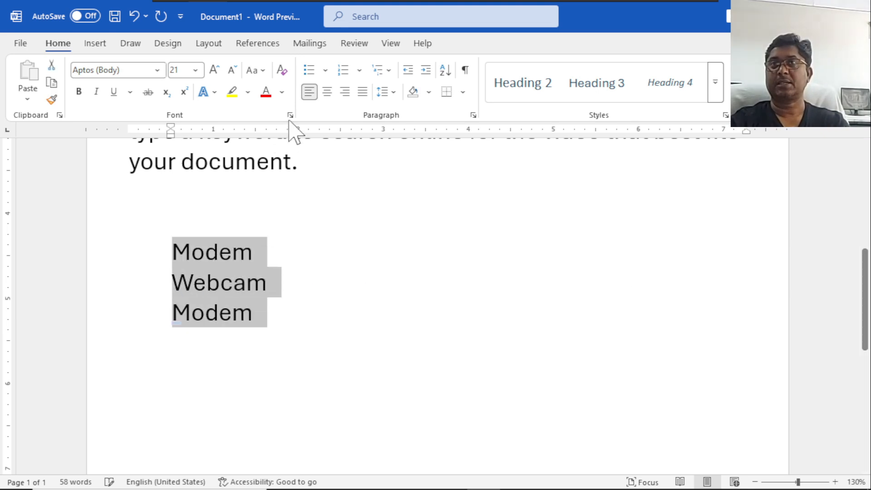
click(343, 70)
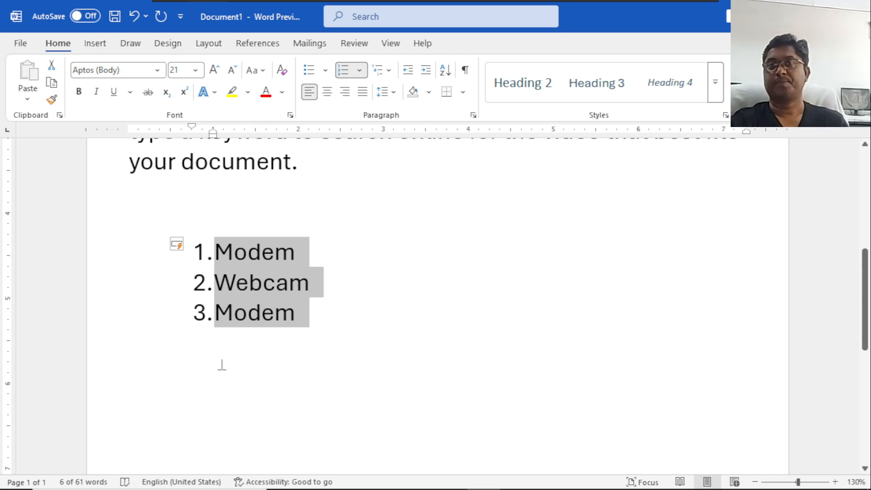
right_click(253, 285)
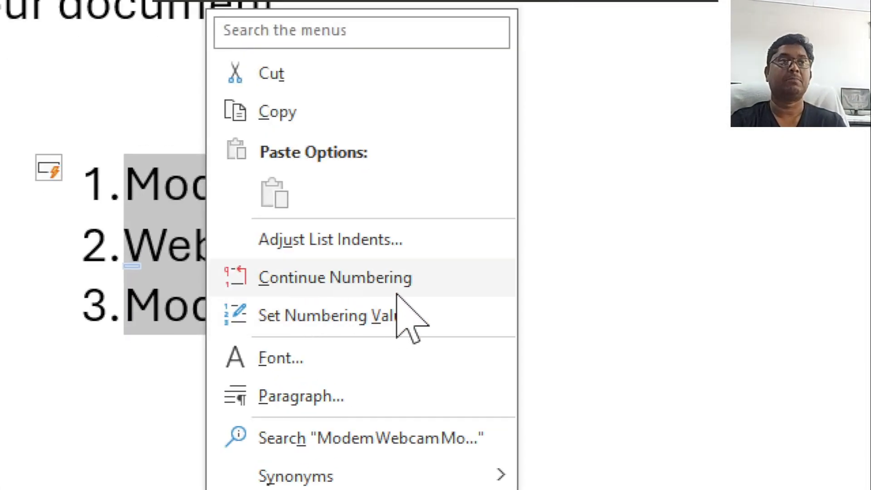
click(404, 276)
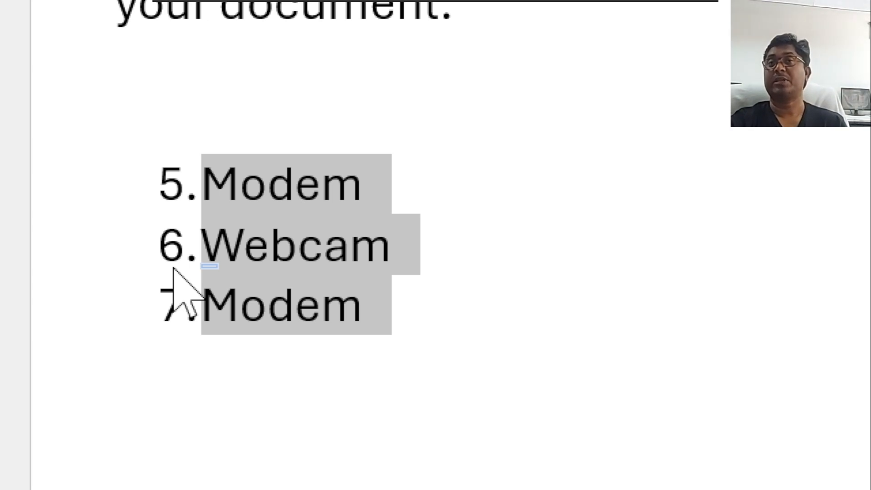
Set the second list's numbering to continue from the previous list, advancing the value to 8 with skipped numbers.
right_click(268, 219)
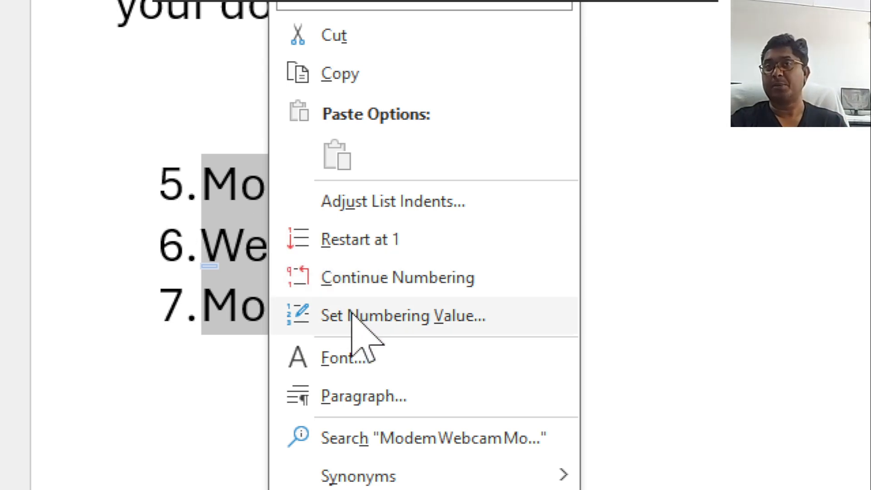
click(443, 316)
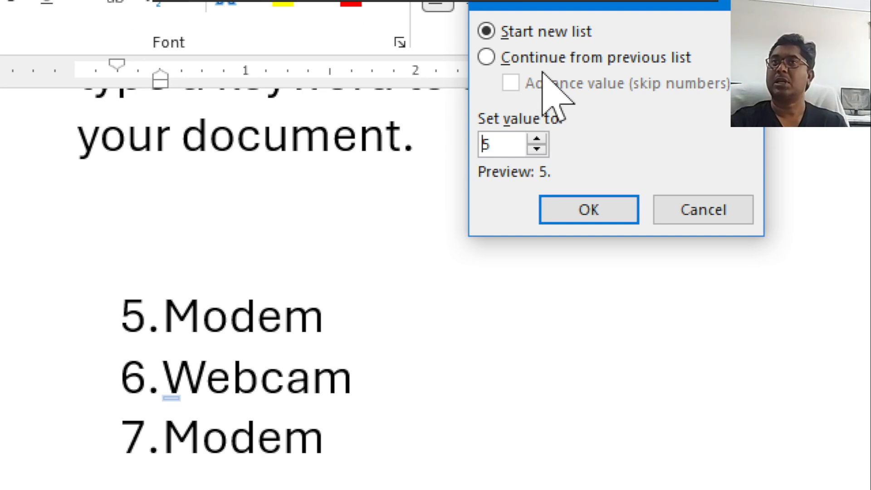
click(611, 65)
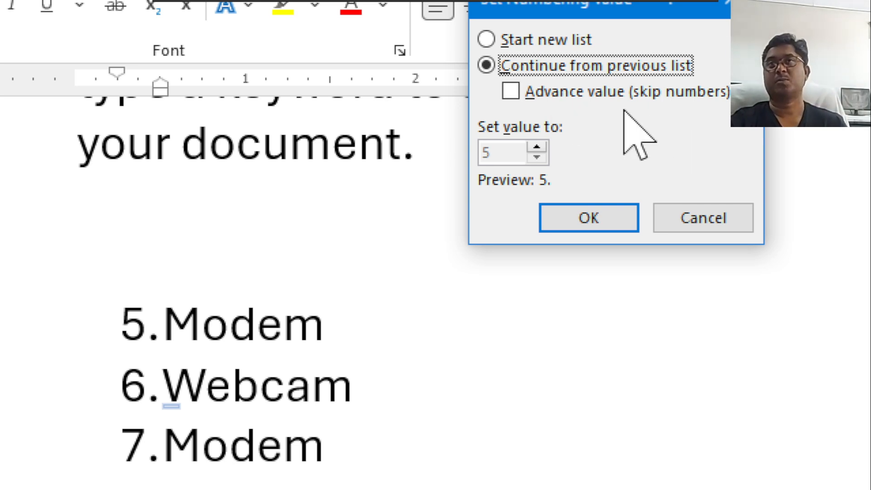
click(515, 89)
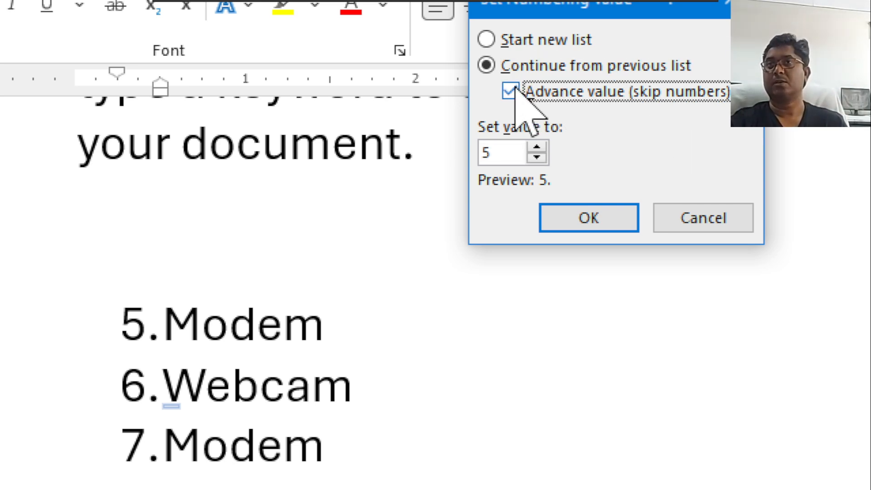
click(535, 147)
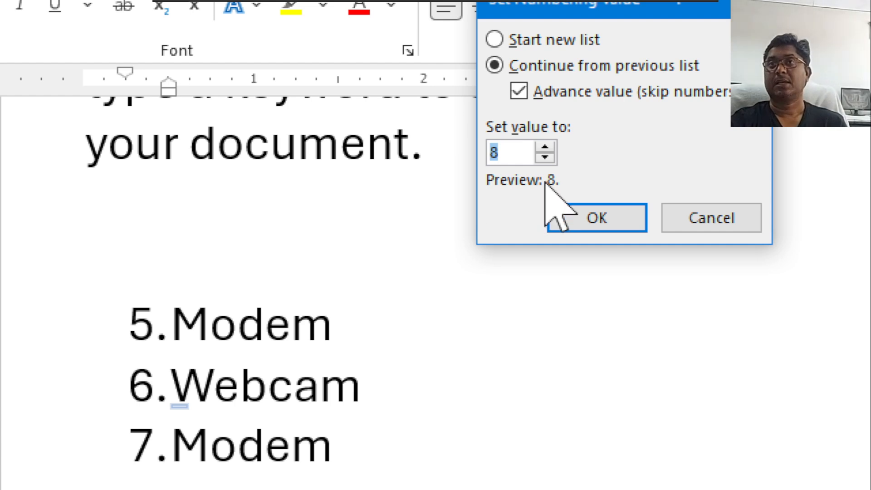
click(590, 213)
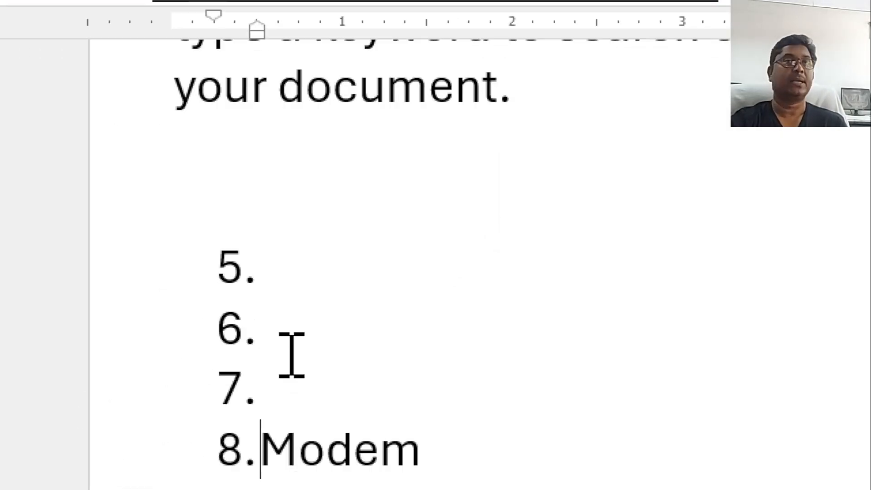
Delete the entire content of the document.
scroll(320, 431, down, 2)
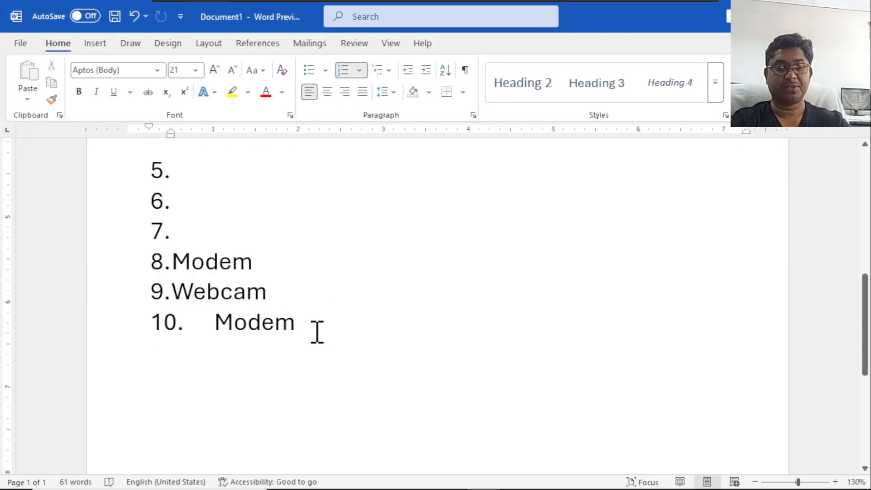
key(ctrl+a)
key(Delete)
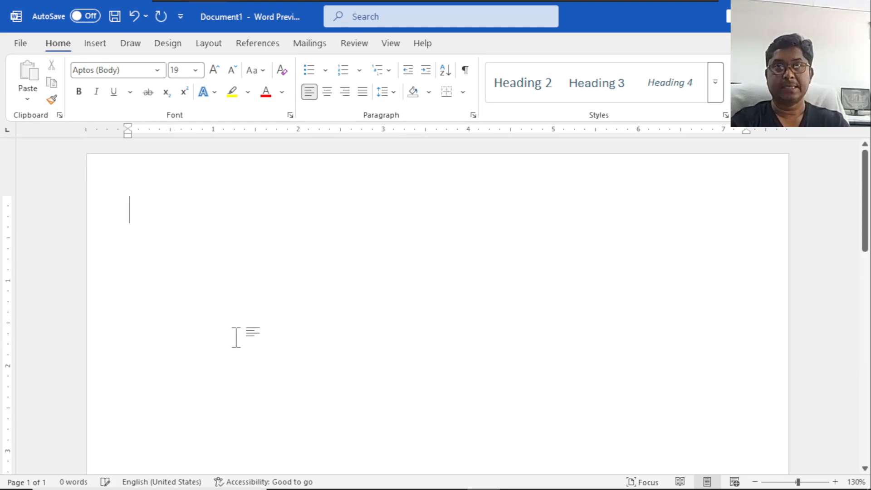
Write the headings "Sotfware" and "hardware" on separate lines with an empty line between them.
text(Sow)
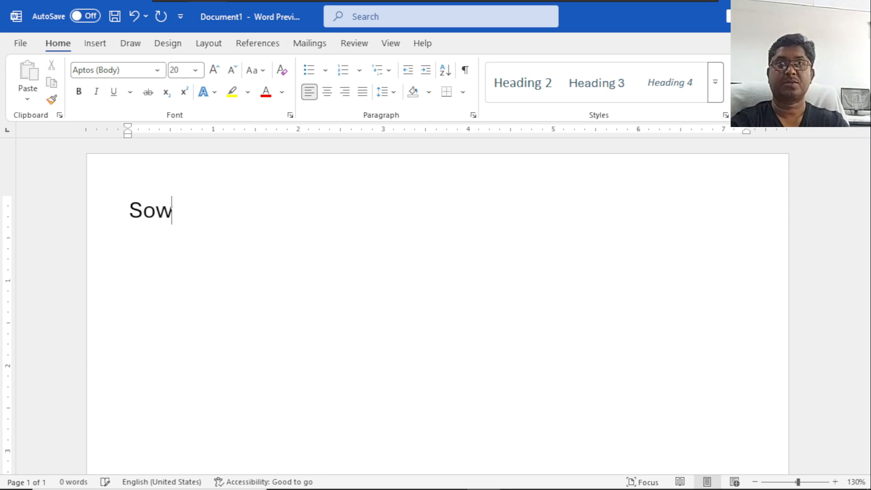
text(tfdt)
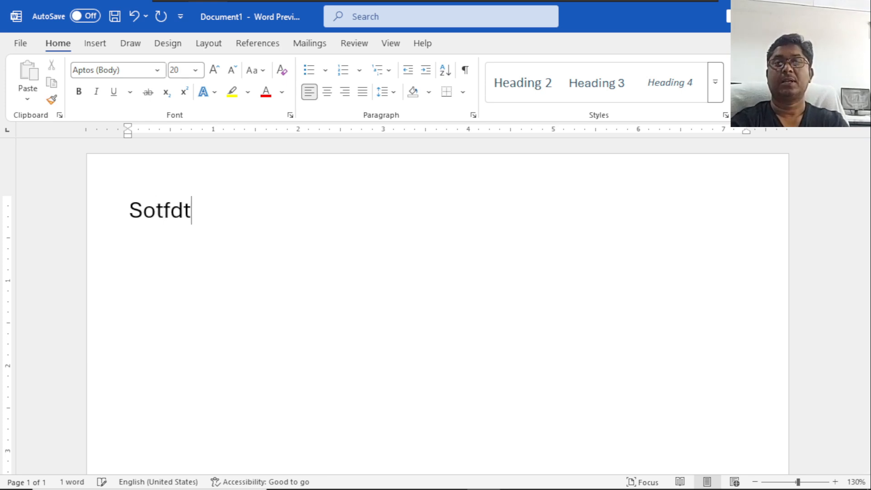
key(BackSpace)
key(BackSpace)
text(w)
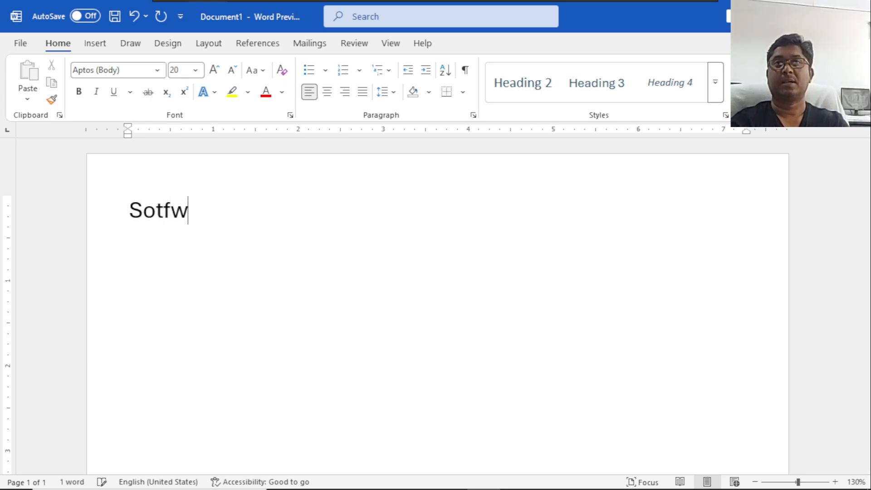
text(arte)
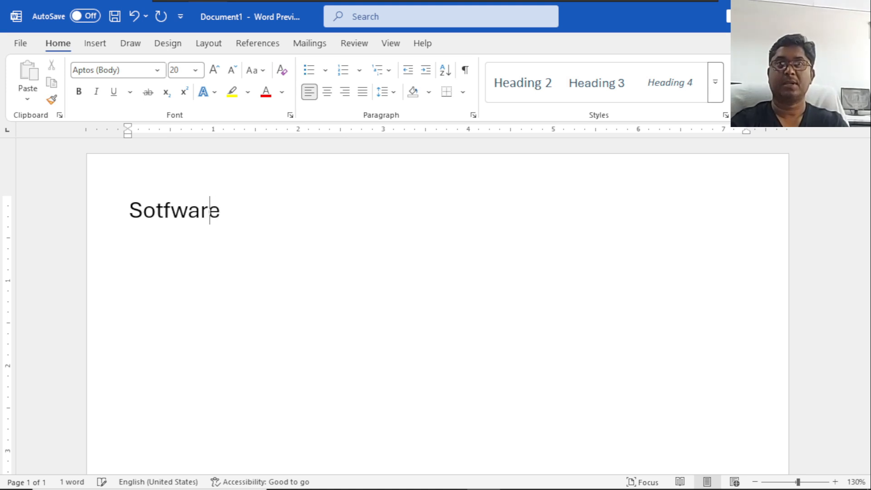
key(Return)
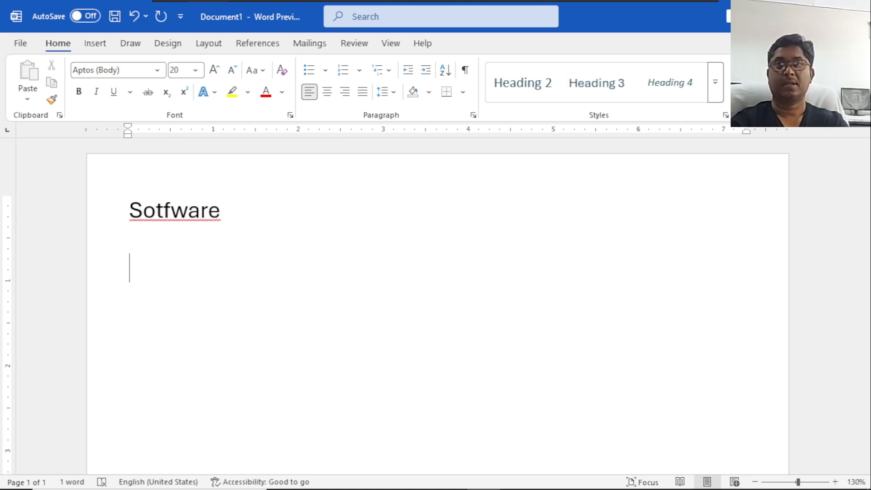
text(hardware)
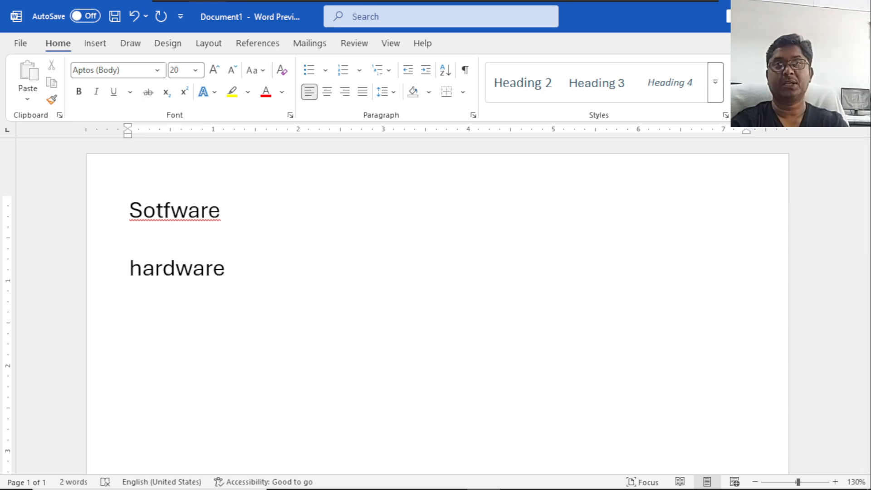
Under Sotfware, add MS Office one indent in, with Word, Excel and powerPnt indented beneath it, and Tally at the MS Office level.
text(MS Office)
key(Return)
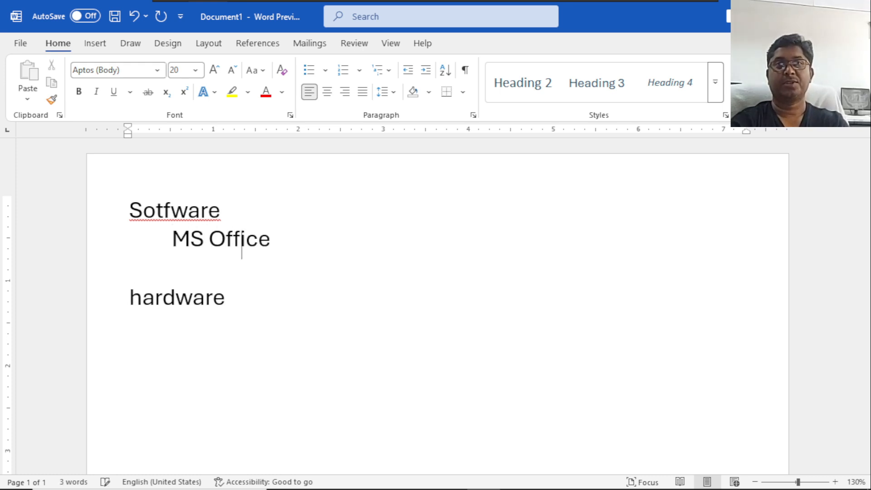
text(Wor)
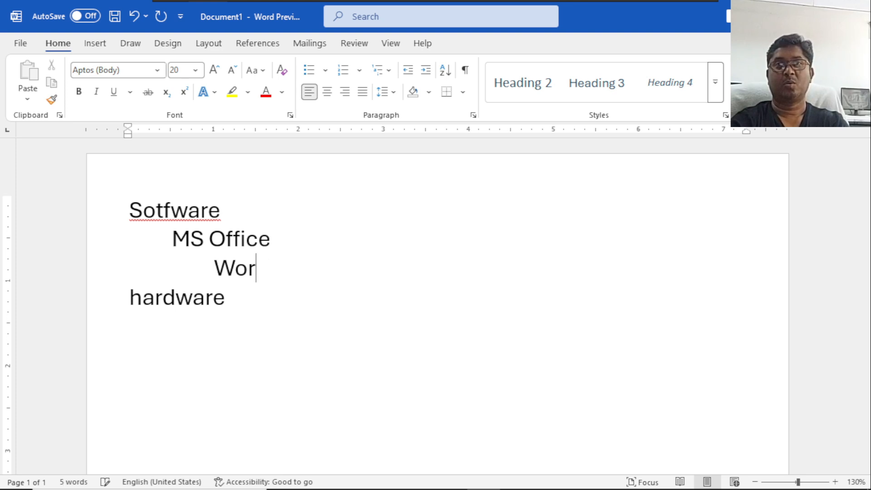
text(d)
key(Return)
text(Excel)
key(Return)
key(Tab)
text(powerPnt)
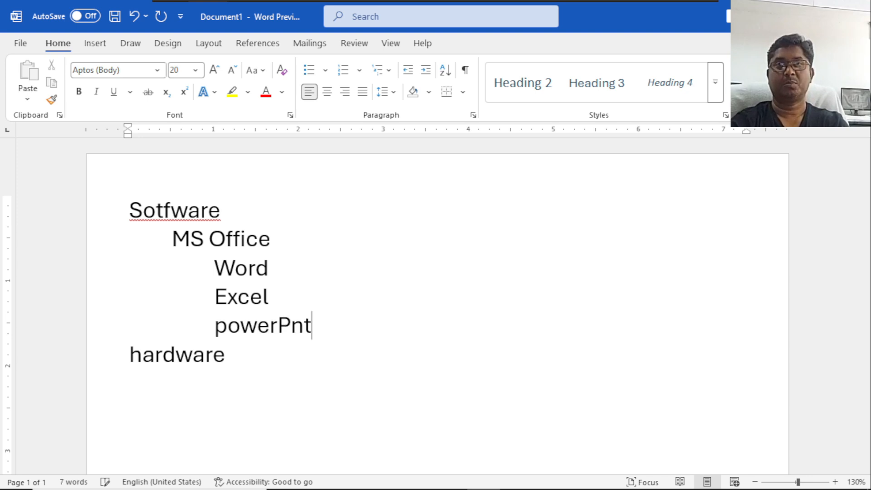
key(Return)
text(Tally)
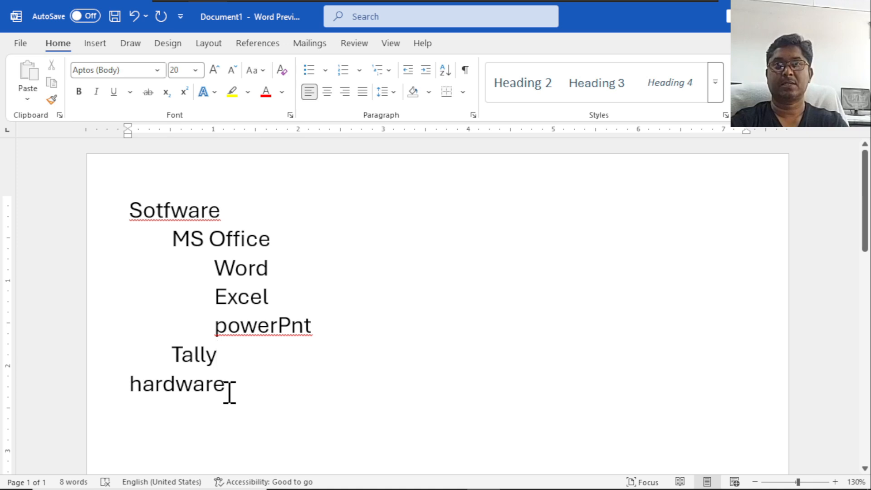
Capitalize the Hardware heading and add the indented items Monitor and printer below it.
key(Return)
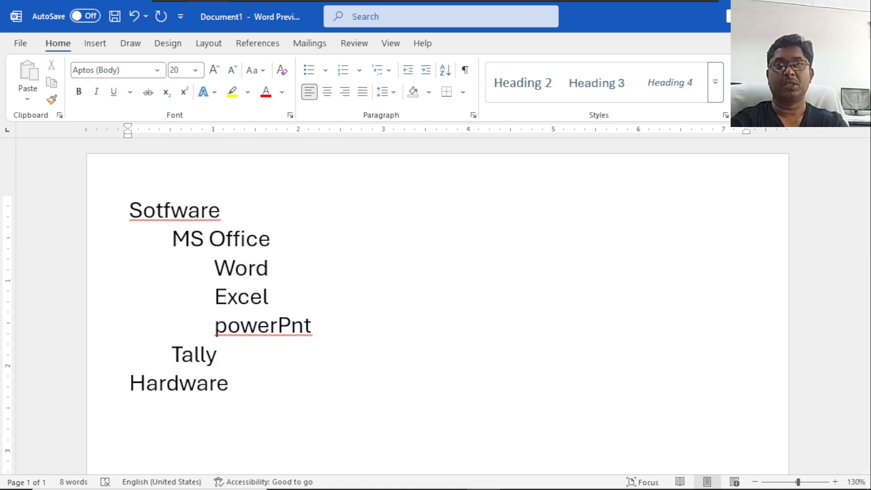
key(Tab)
text(Monitor )
text(p)
text(rinter)
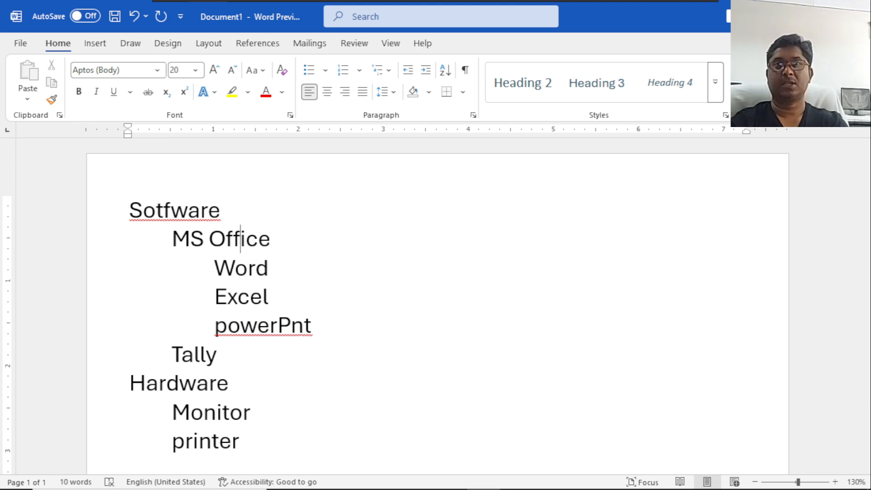
Add the items Font and Paragraph beneath Word, indented one level deeper.
key(Return)
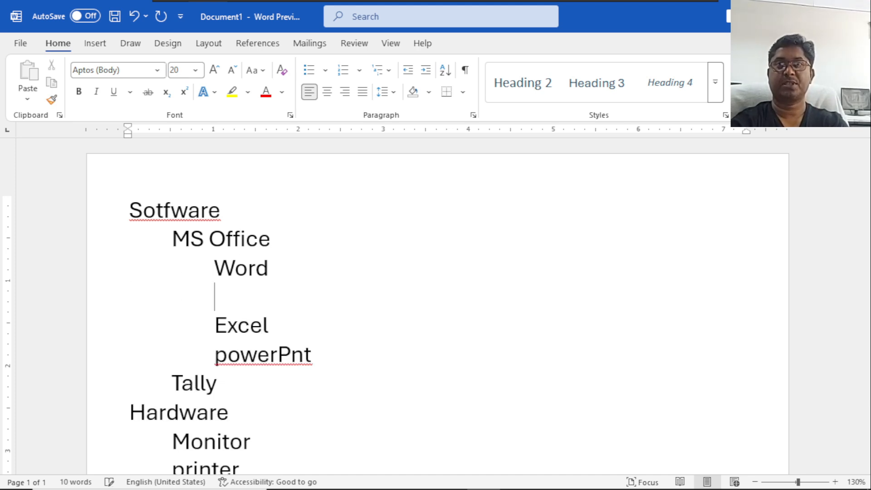
text(font)
key(Return)
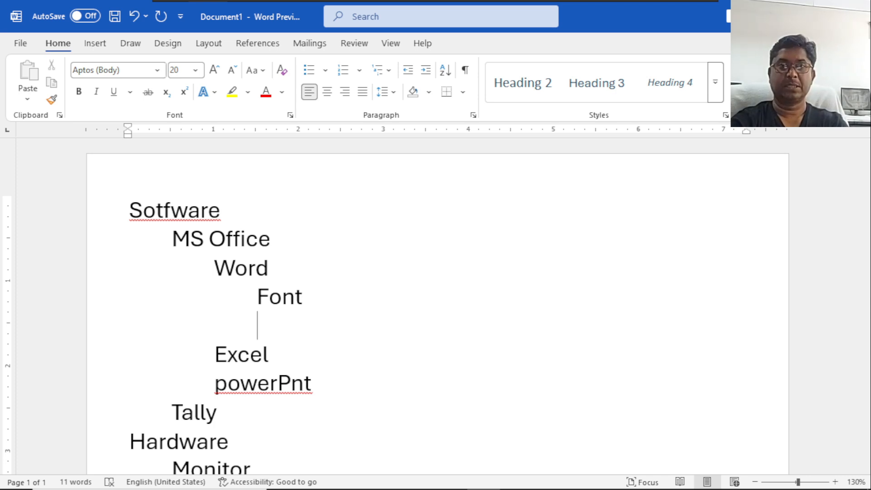
text(Paragraph)
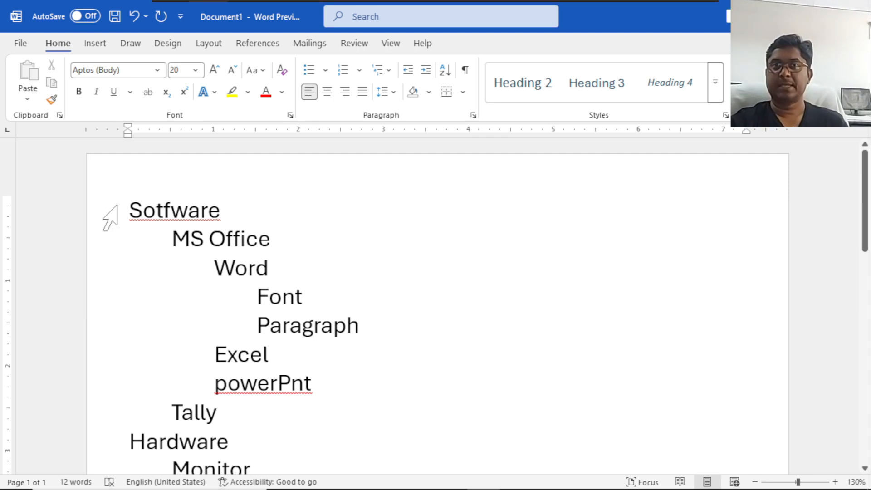
Select the whole outline from Sotfware to printer and apply the 1) a) i) multilevel list format.
drag(127, 207, 277, 420)
scroll(358, 358, up, 2)
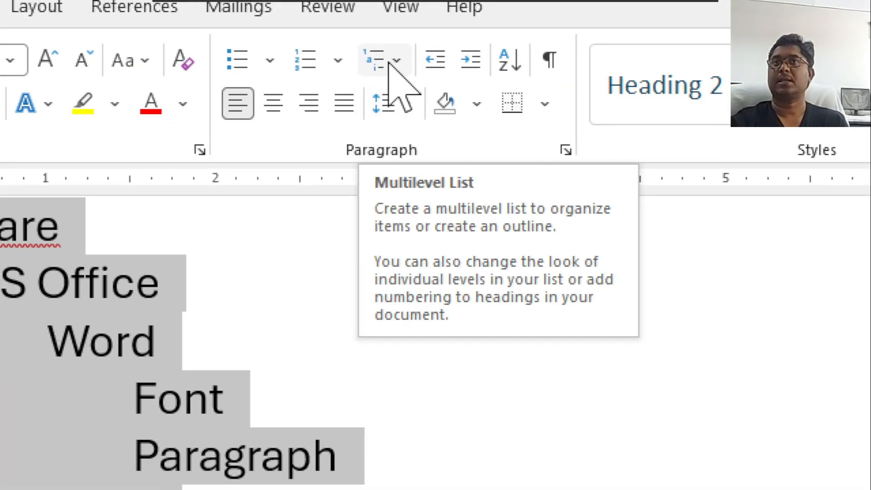
click(405, 62)
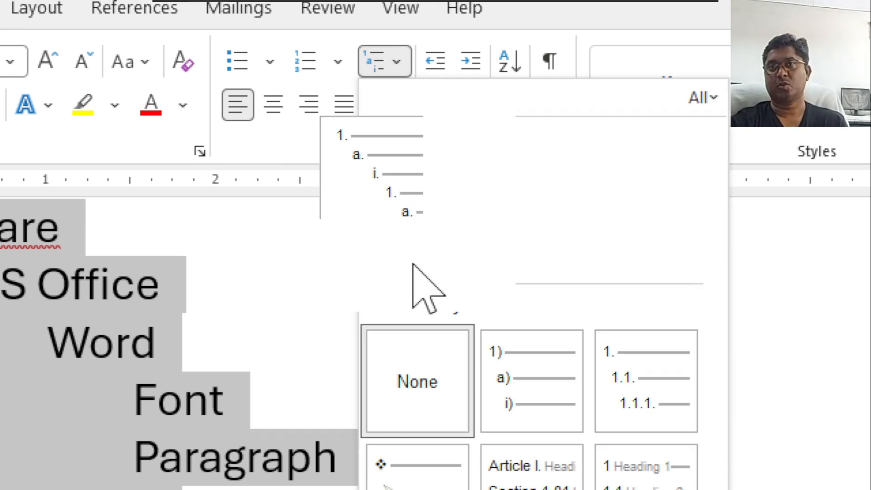
mouse_move(570, 395)
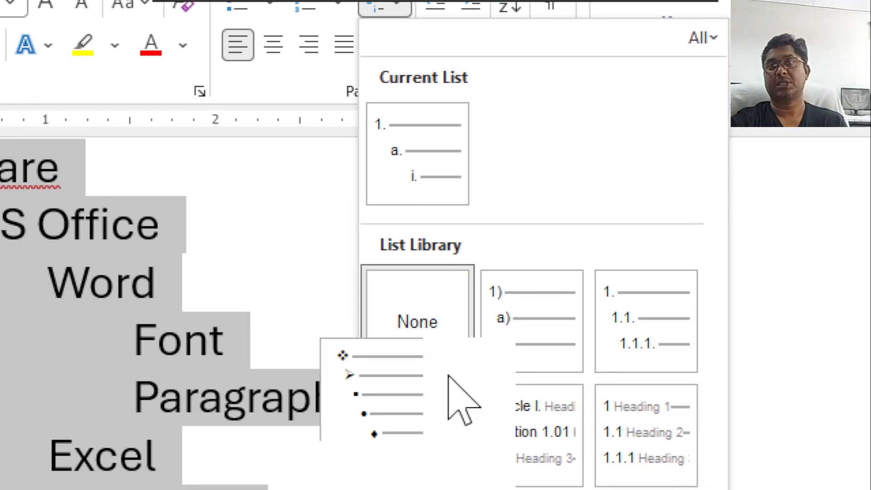
mouse_move(517, 305)
mouse_move(633, 322)
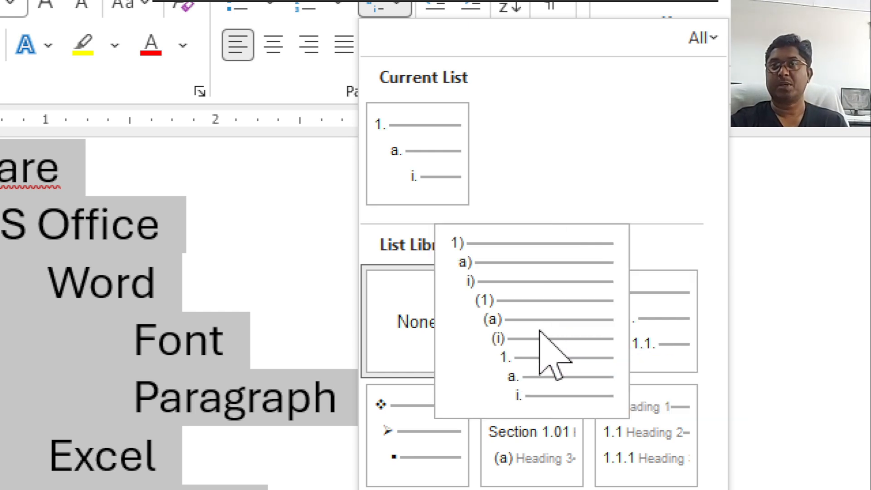
click(544, 354)
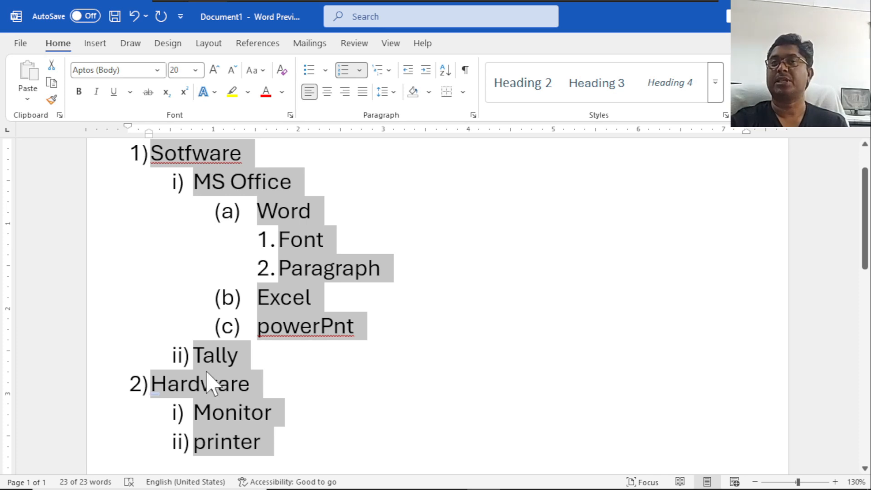
Change the outline's multilevel list format to the decimal 1. 1.1. 1.1.1. numbering.
click(385, 73)
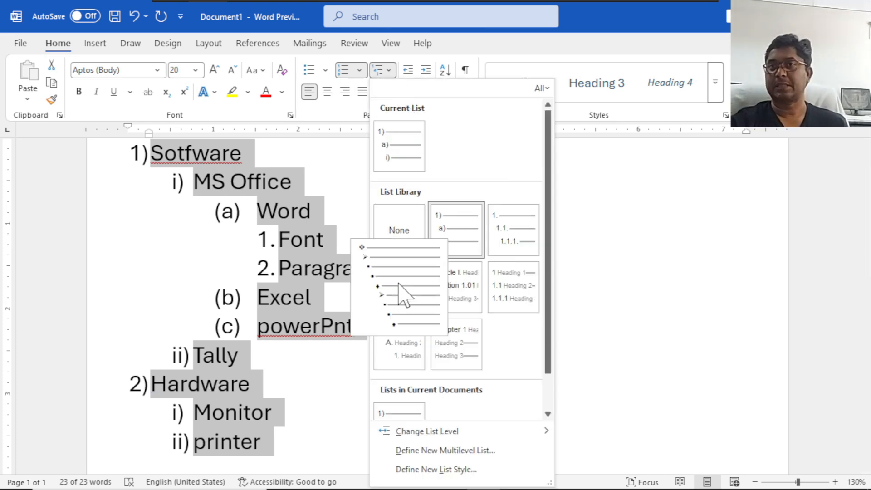
mouse_move(456, 286)
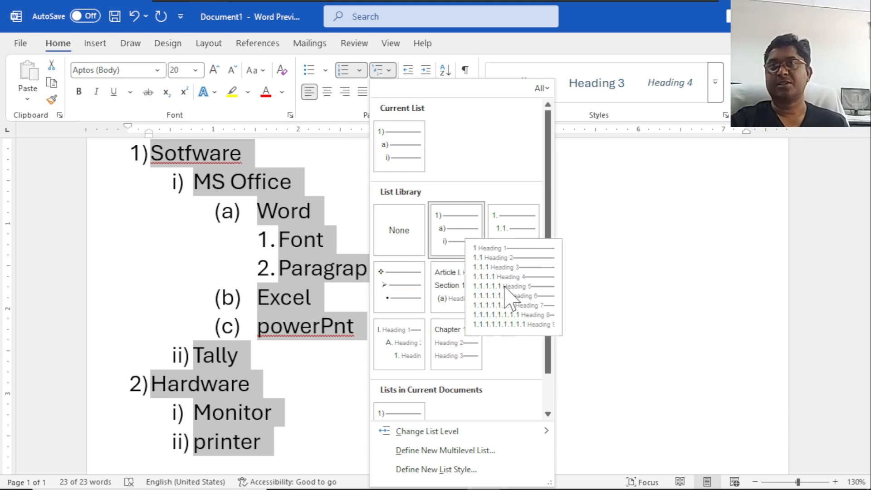
mouse_move(402, 362)
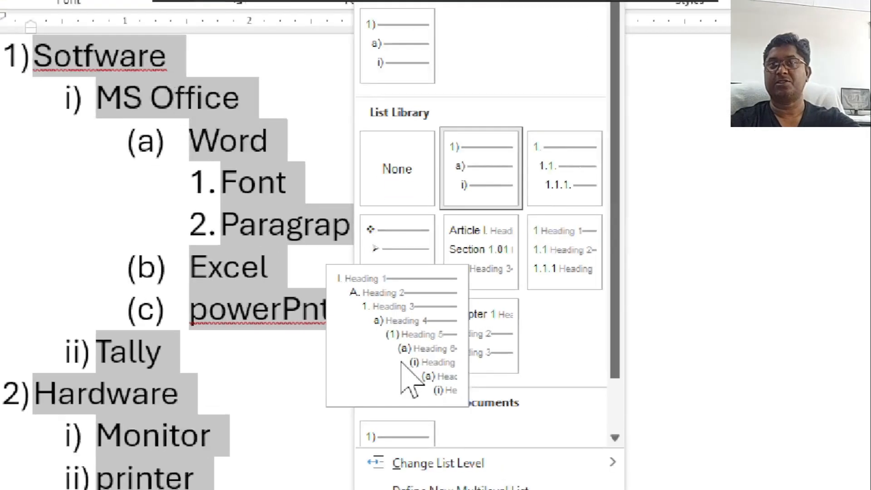
mouse_move(442, 358)
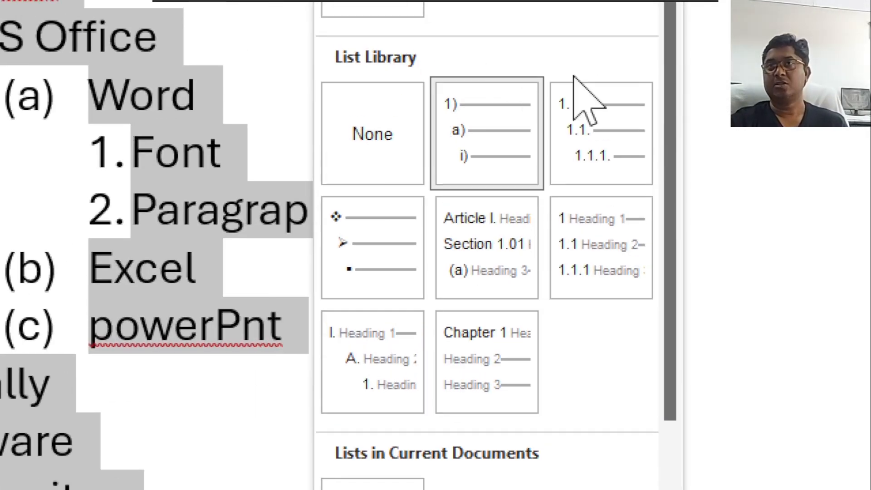
mouse_move(525, 82)
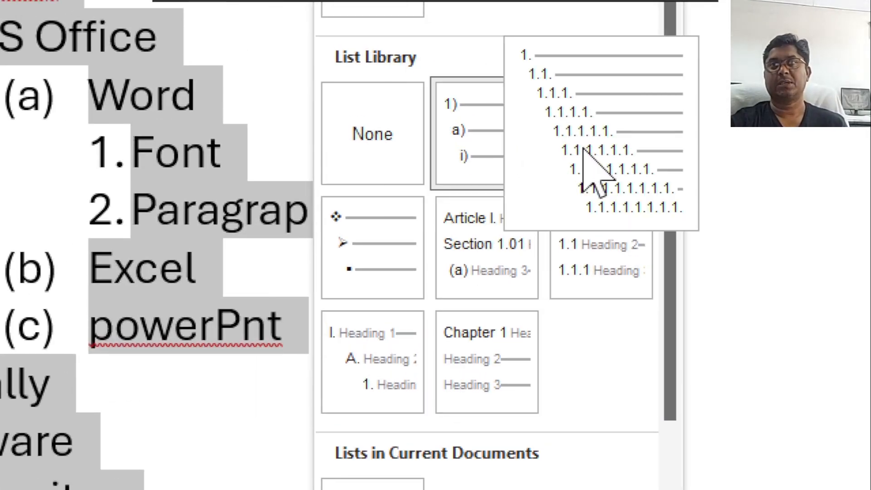
click(601, 167)
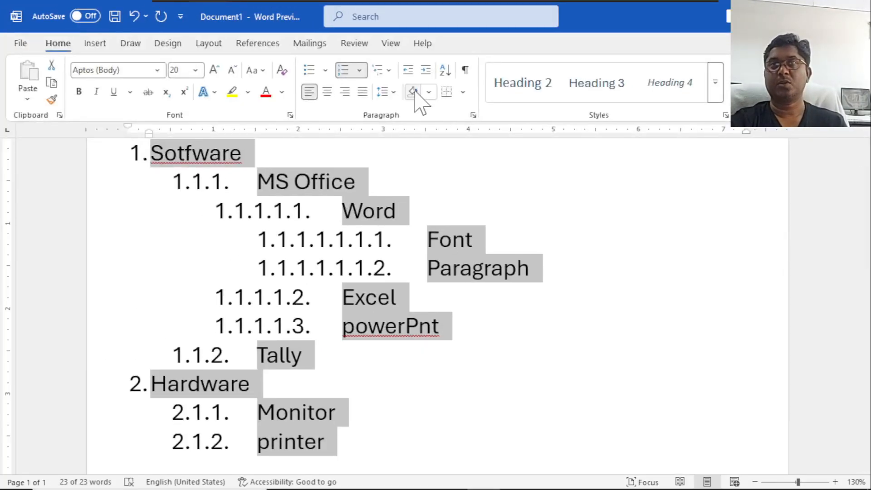
Apply the heading-linked 1, 1.1, 1.1.1 multilevel format to the outline, followed by the Article I. / Section 1.01 heading format.
click(387, 72)
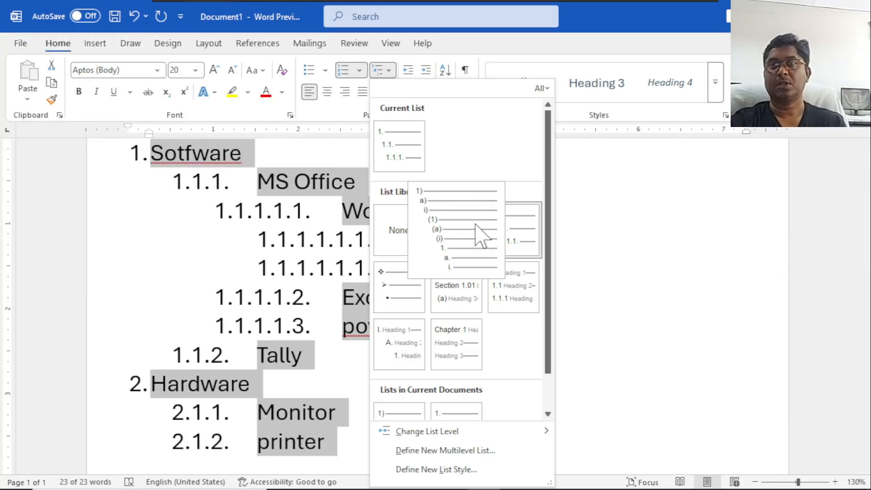
click(509, 288)
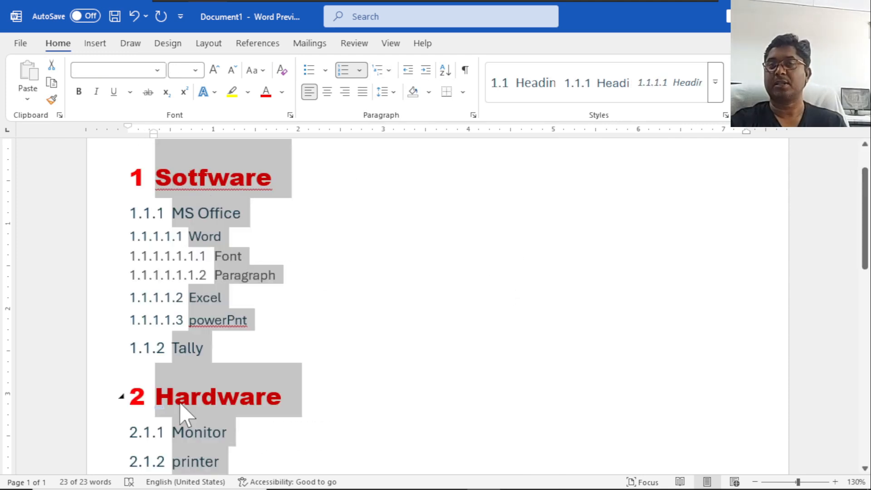
click(383, 70)
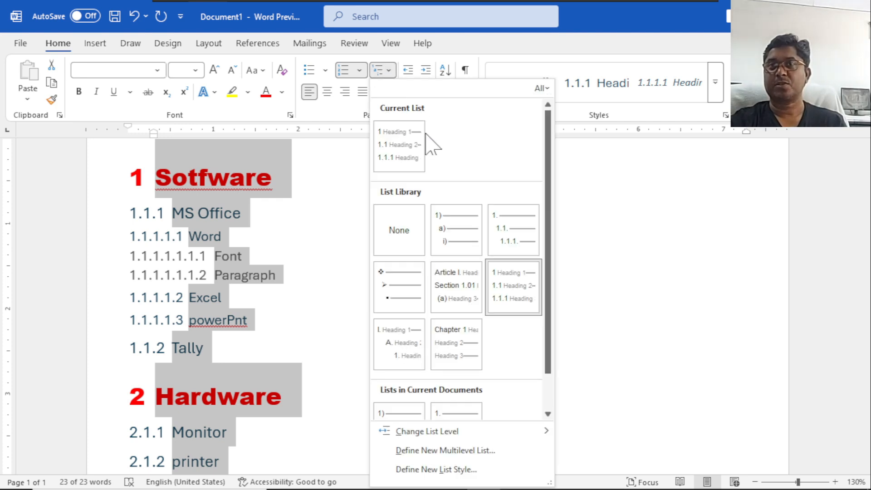
click(449, 287)
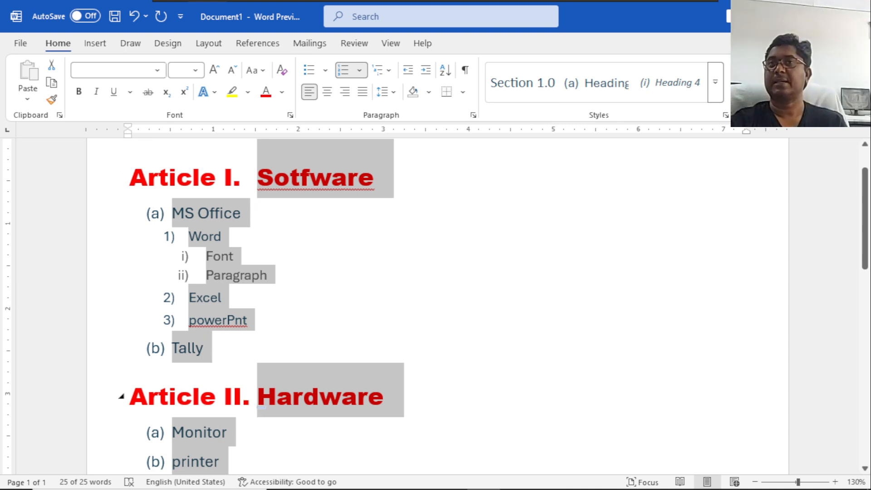
Switch the outline to the Chapter 1 heading multilevel list format and check it down to the last item.
click(389, 71)
mouse_move(446, 320)
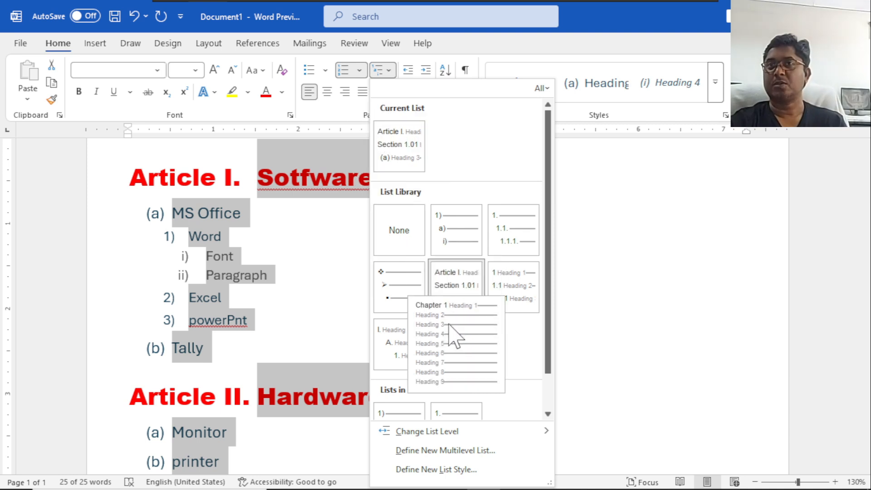
key(Escape)
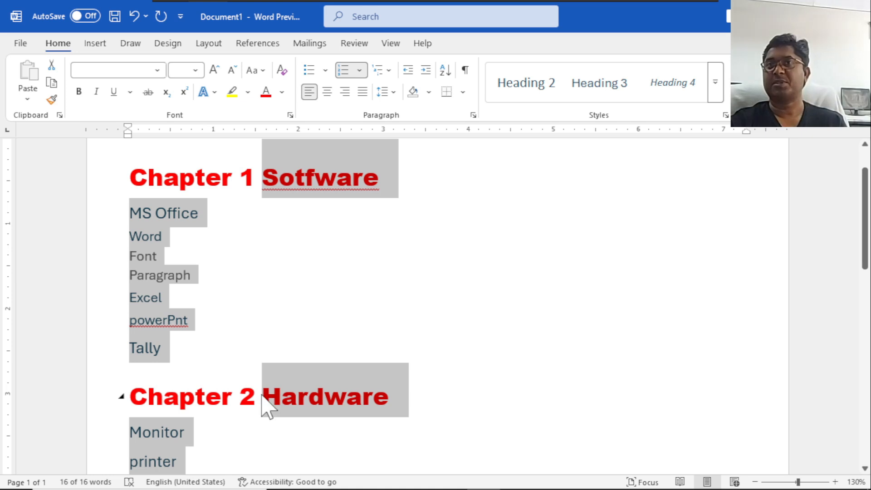
scroll(370, 346, down, 3)
scroll(368, 345, up, 3)
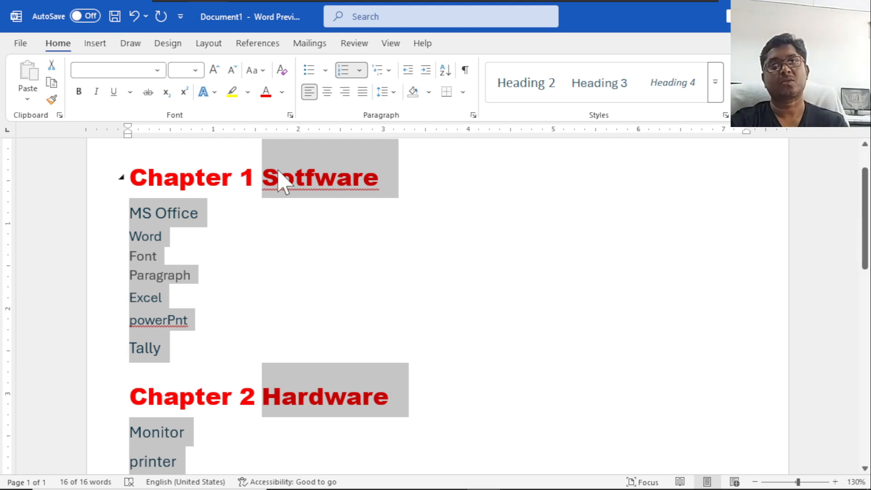
click(387, 71)
mouse_move(460, 285)
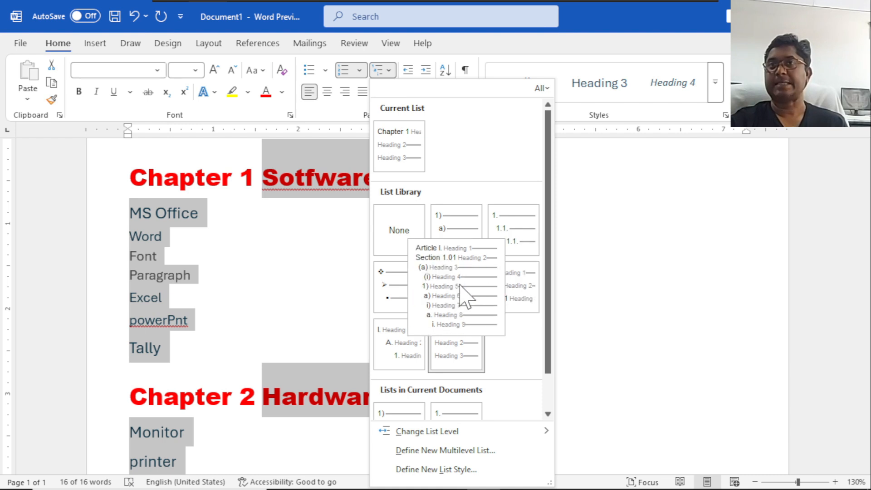
mouse_move(498, 304)
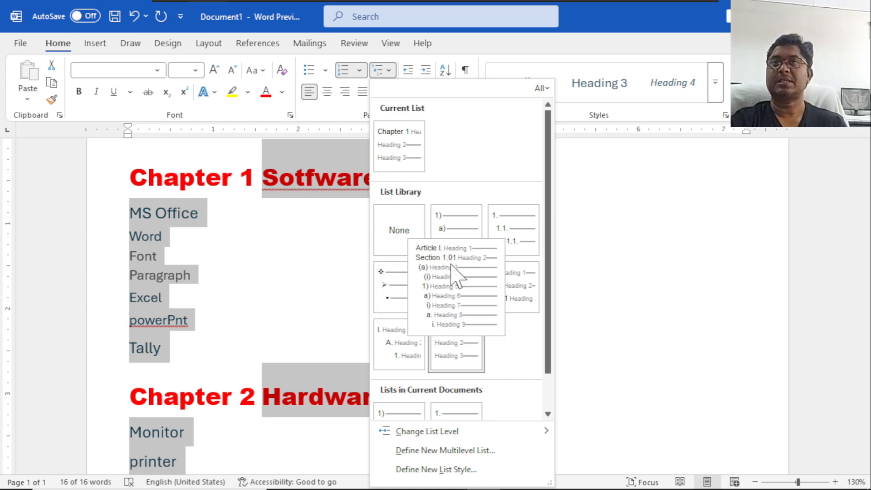
click(671, 149)
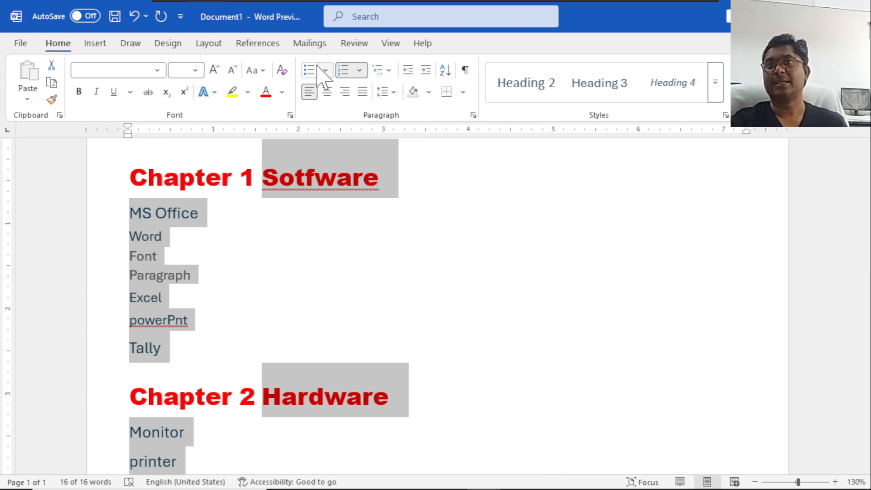
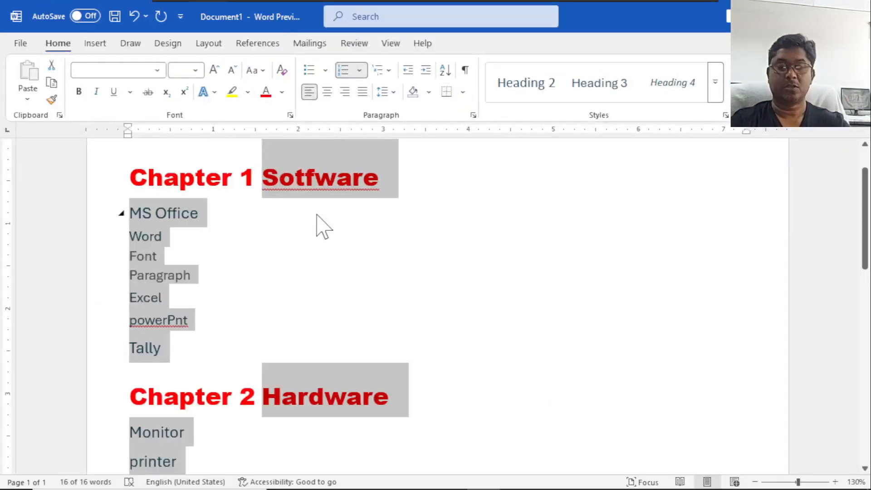
Delete the selected outline and enter a list of five first names below it, one per line.
key(Delete)
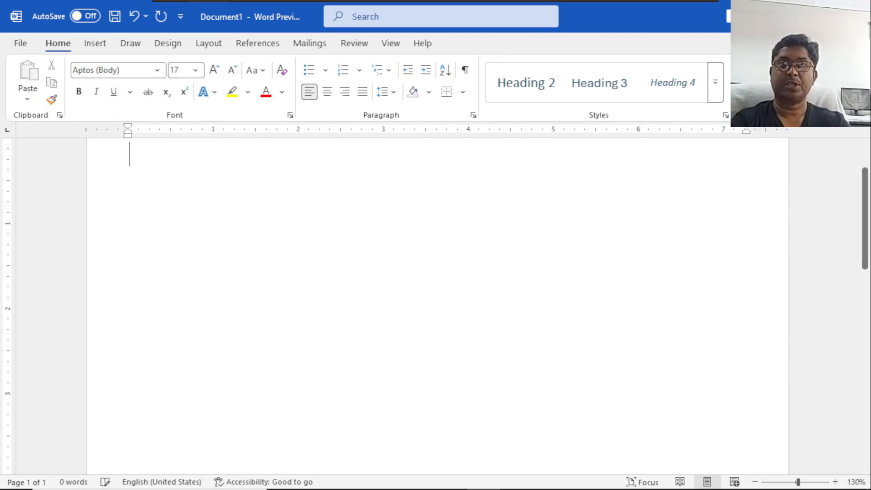
key(Return)
text(Deepak)
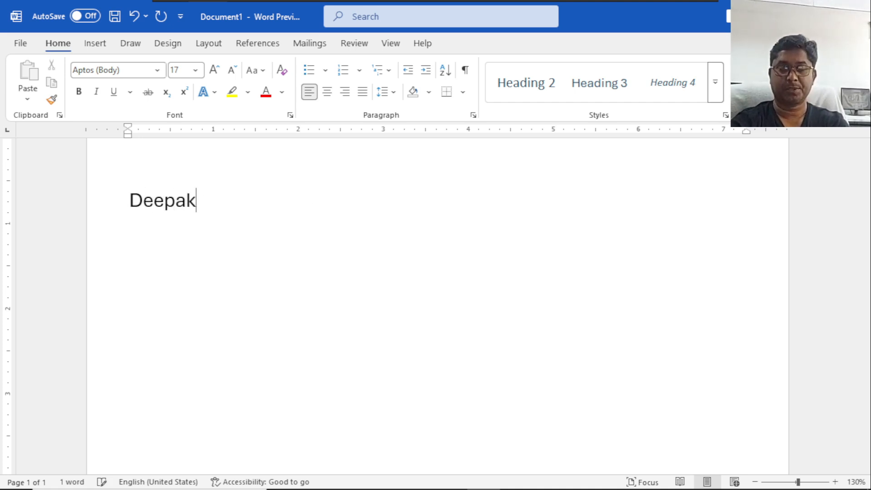
key(Return)
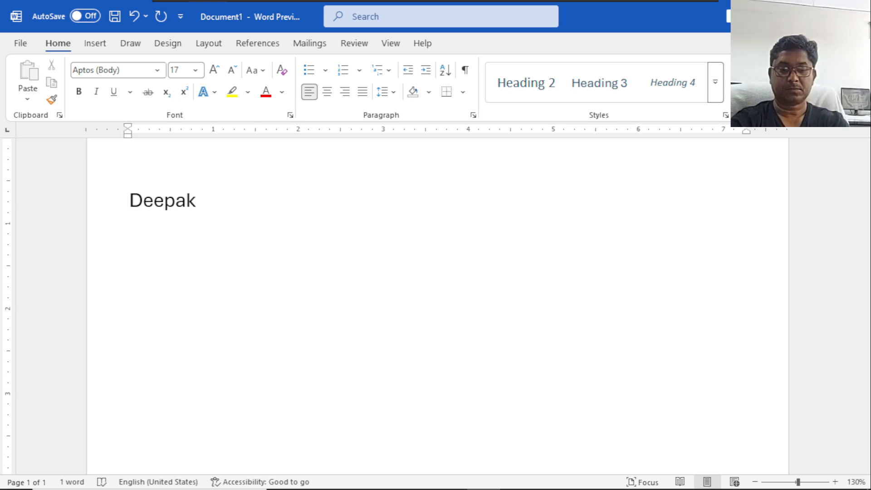
text(by)
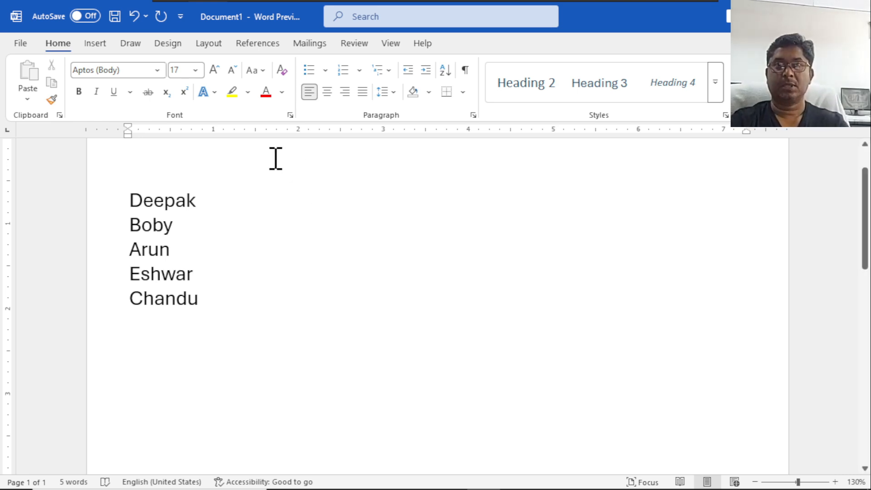
Sort the five-name list by Field 1 as text in ascending order, with no header row.
drag(198, 299, 129, 203)
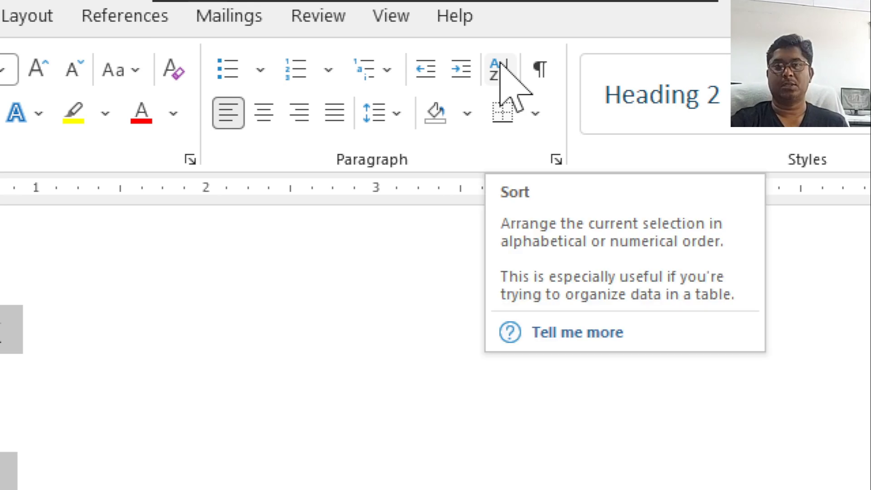
click(500, 62)
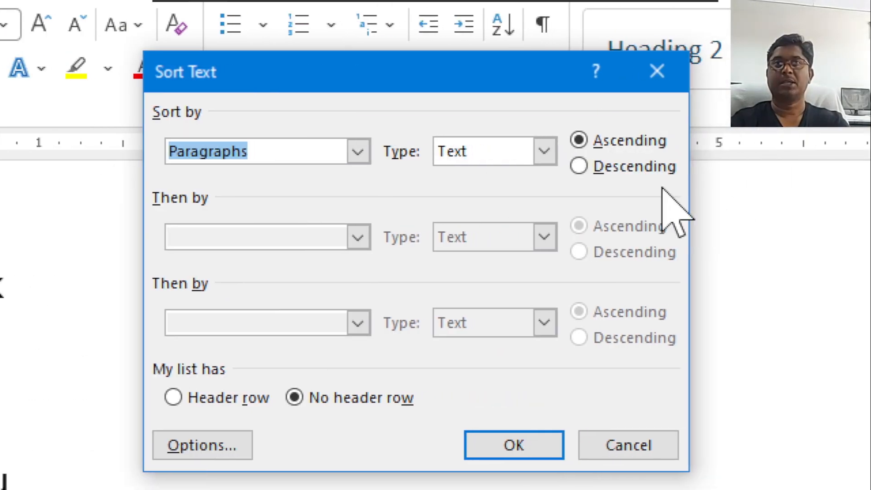
click(358, 152)
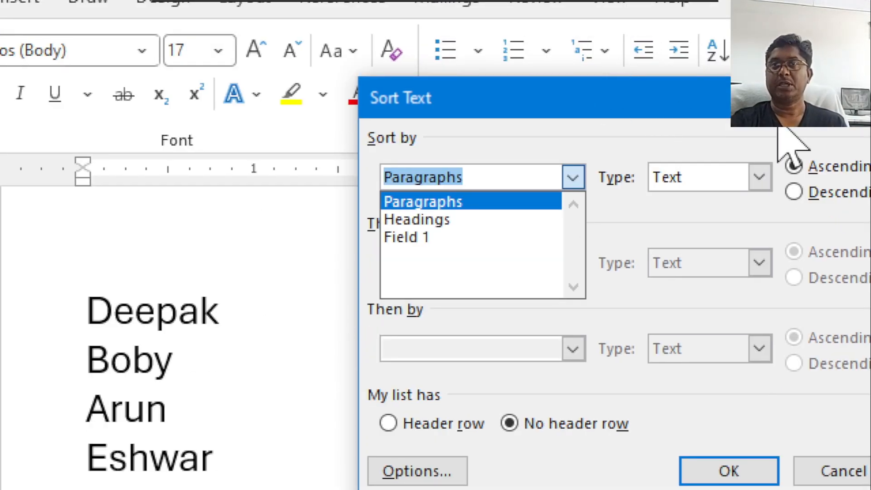
click(424, 238)
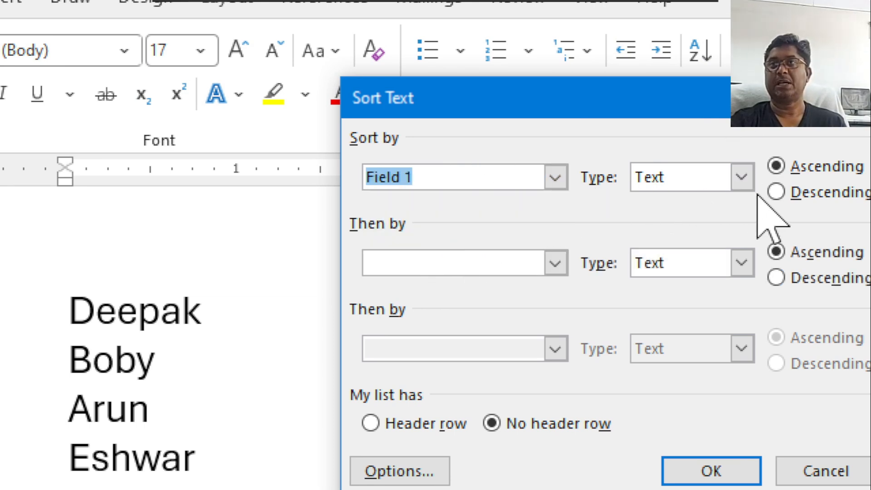
click(740, 179)
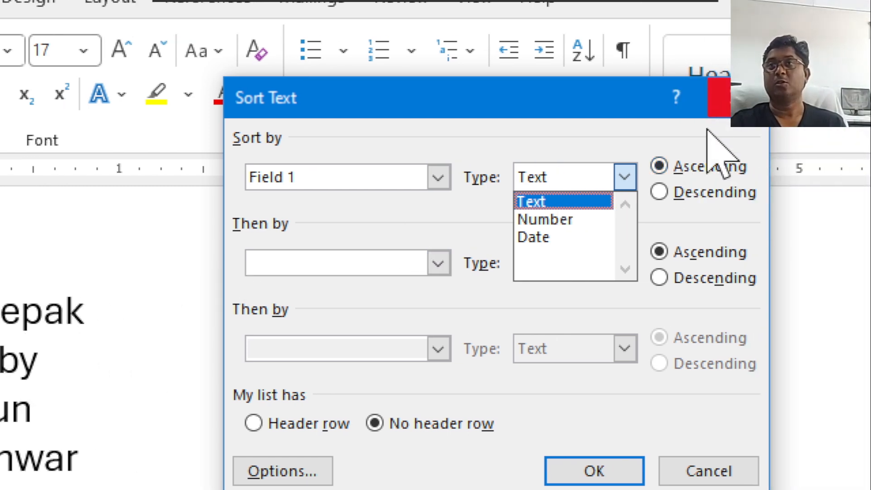
click(729, 132)
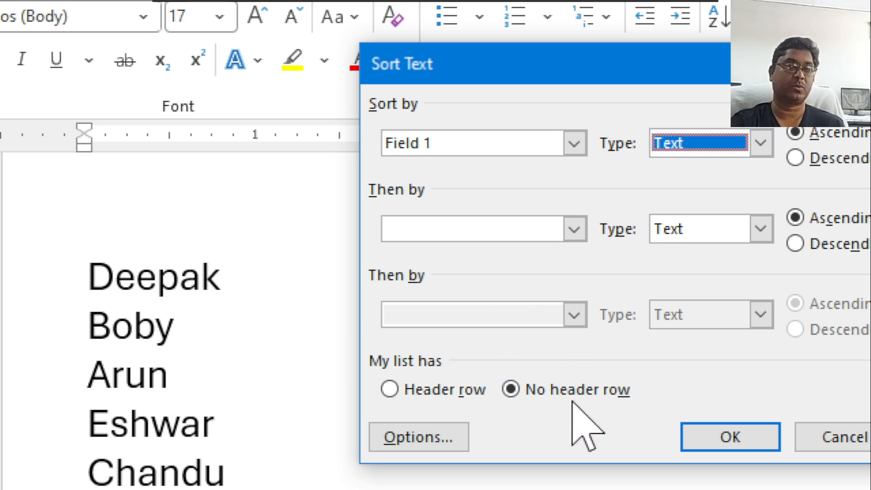
click(707, 438)
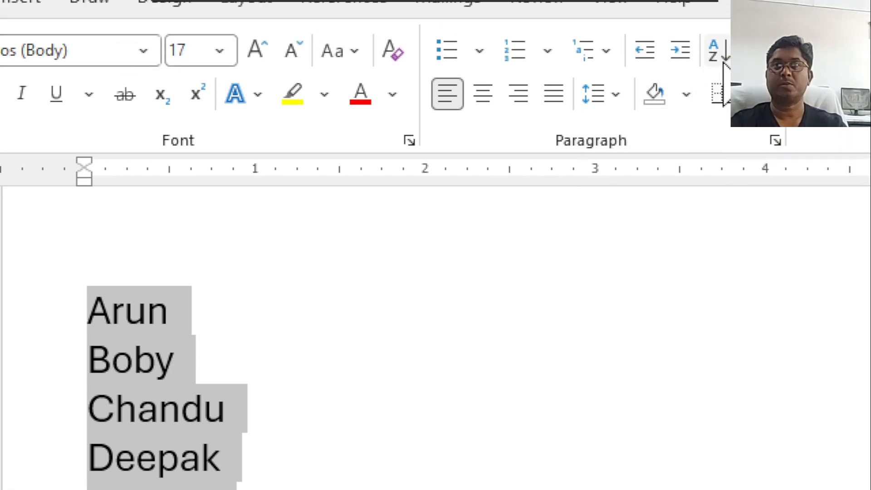
Sort the name list by paragraphs as text in descending order, and undo both sorts.
click(724, 56)
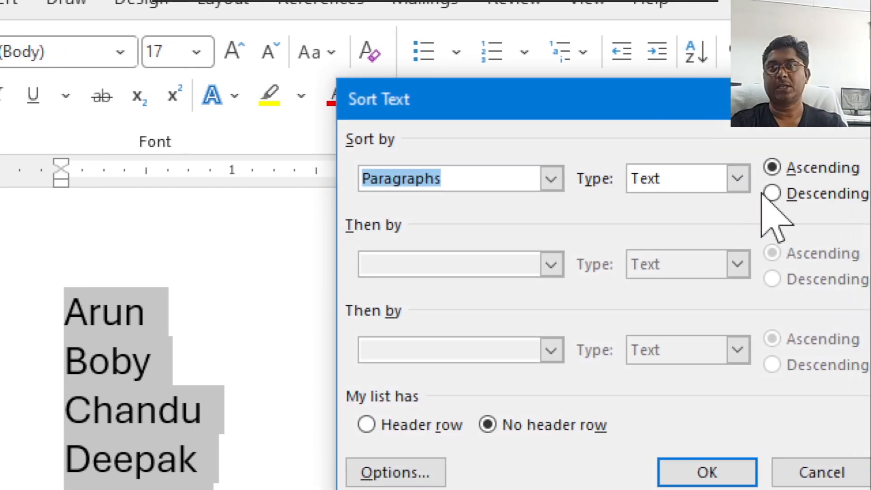
click(766, 194)
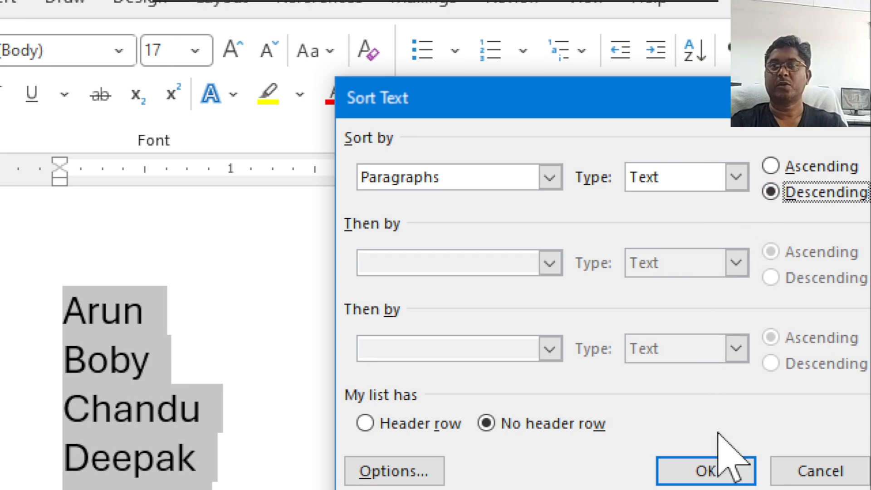
click(724, 447)
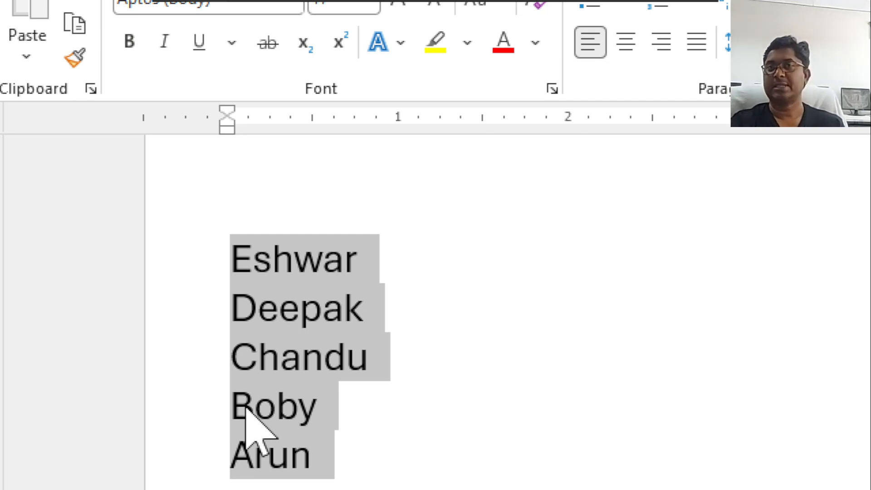
key(ctrl+z)
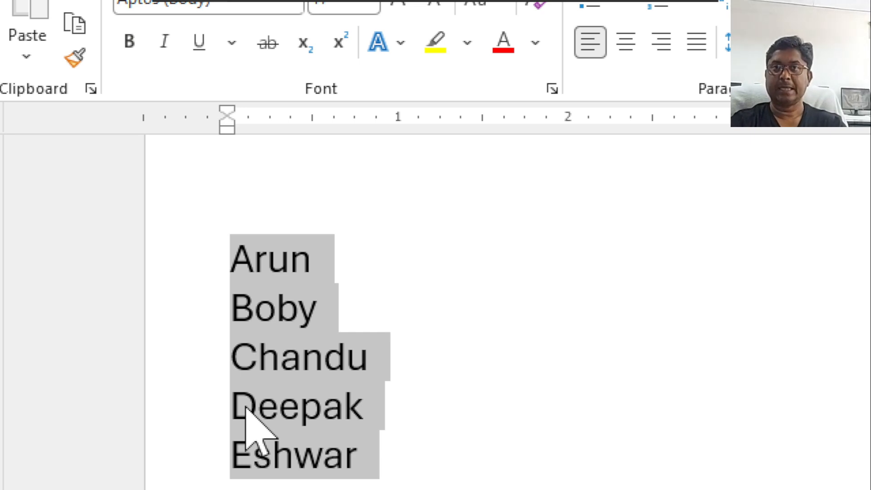
key(ctrl+z)
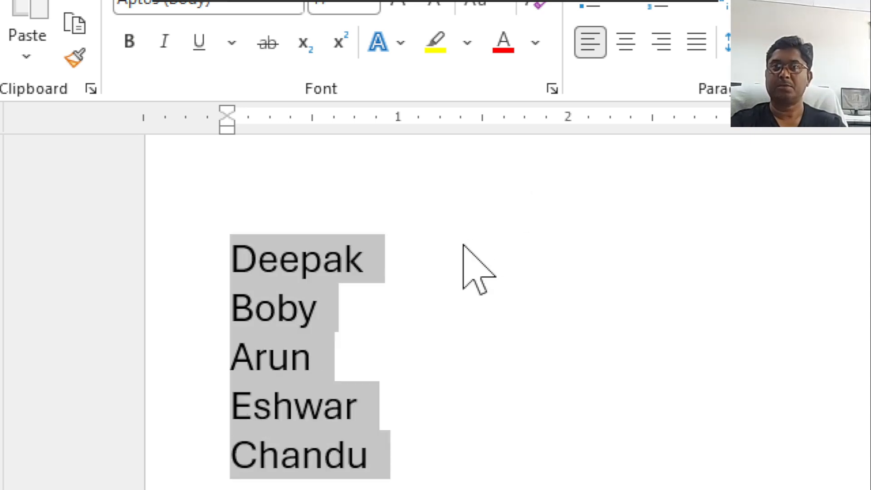
Add tab-separated course codes after the first three names: DCA, PGDCA and PGDCA.
click(437, 255)
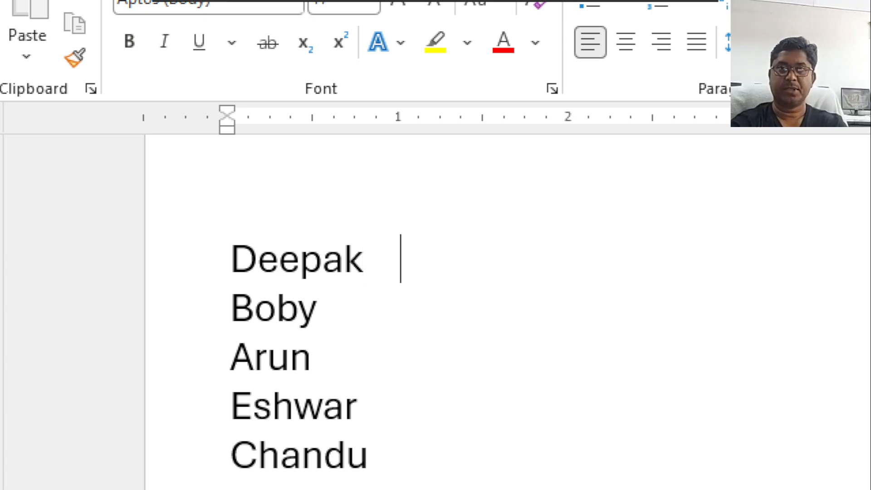
text(DCA)
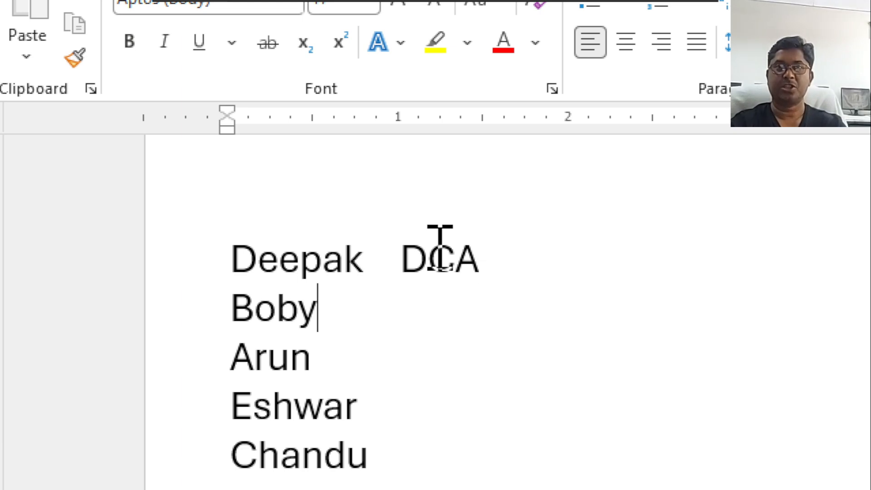
key(Down)
key(Tab)
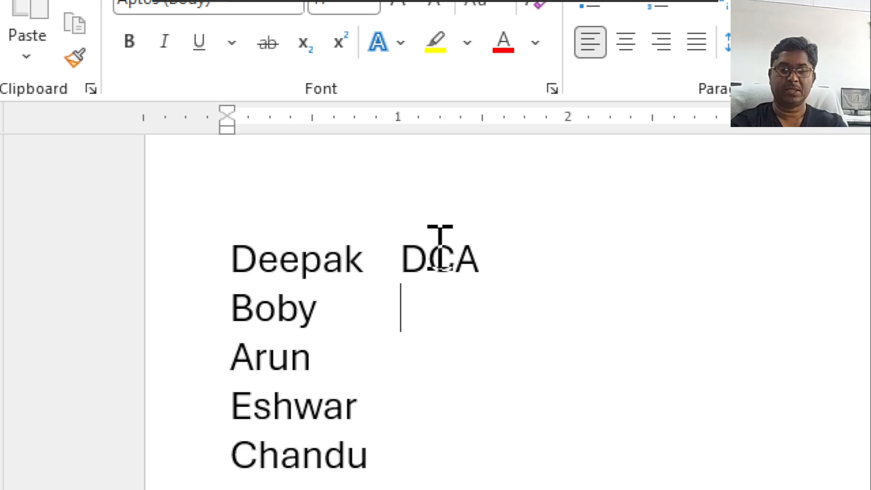
text(PGDCA)
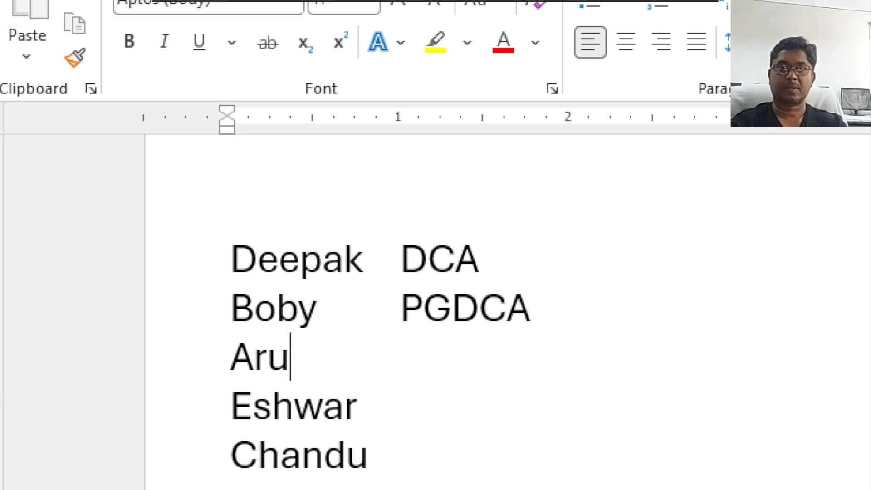
text(n)
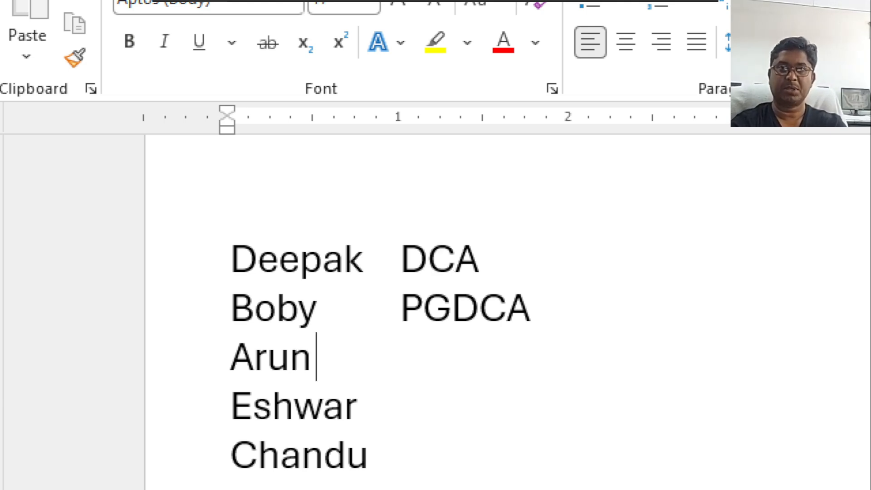
text(PGDCA)
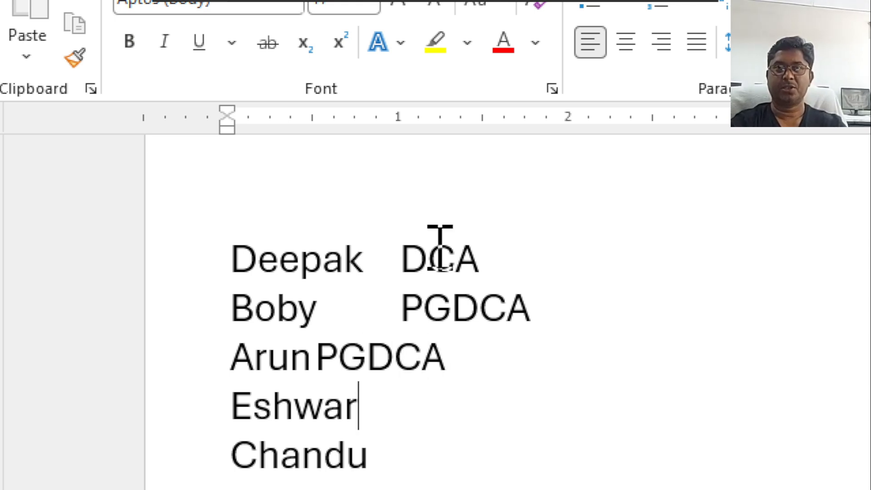
Add the tab-separated course code DCA after the fourth name and PGDCA after the fifth.
key(Down)
key(Tab)
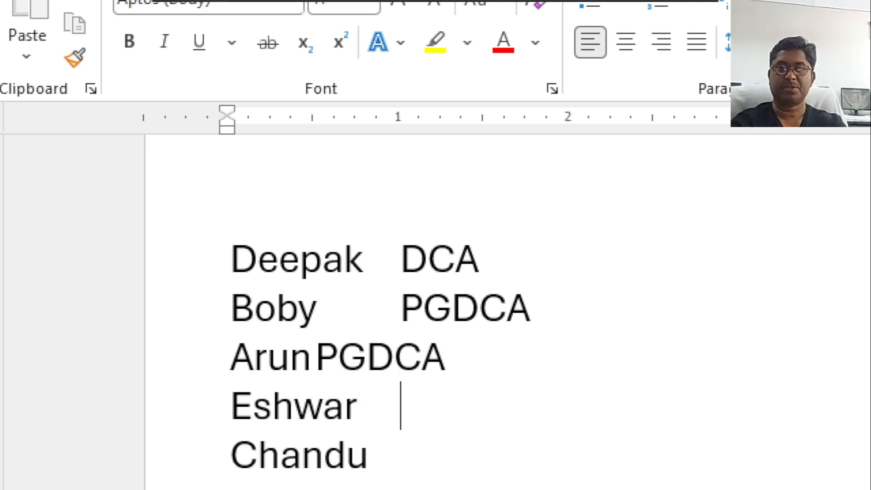
text(CDCA)
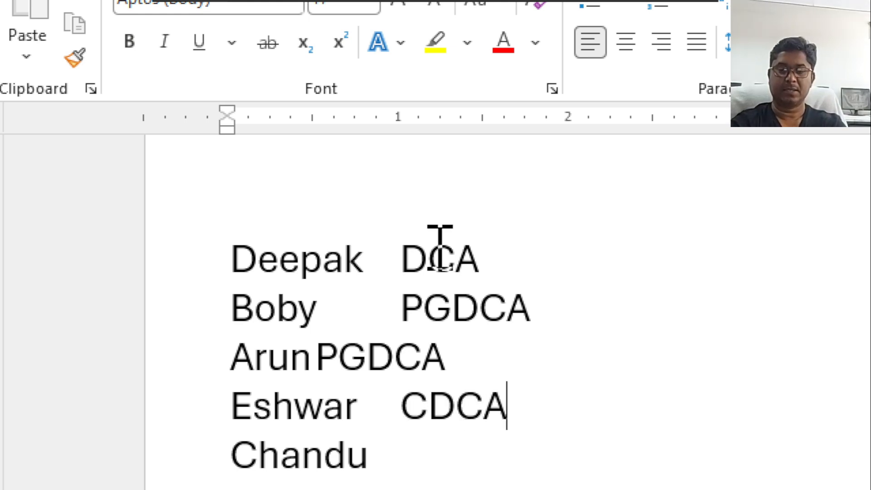
key(BackSpace)
key(BackSpace)
key(BackSpace)
key(BackSpace)
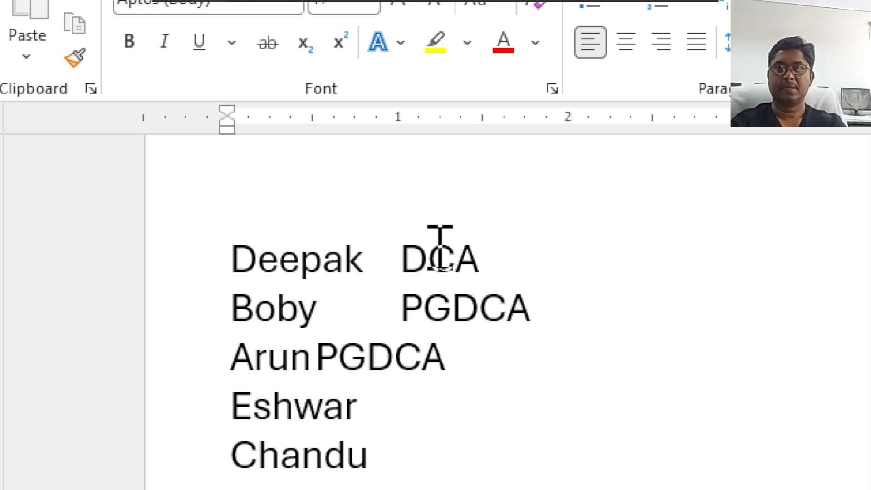
text(DCA)
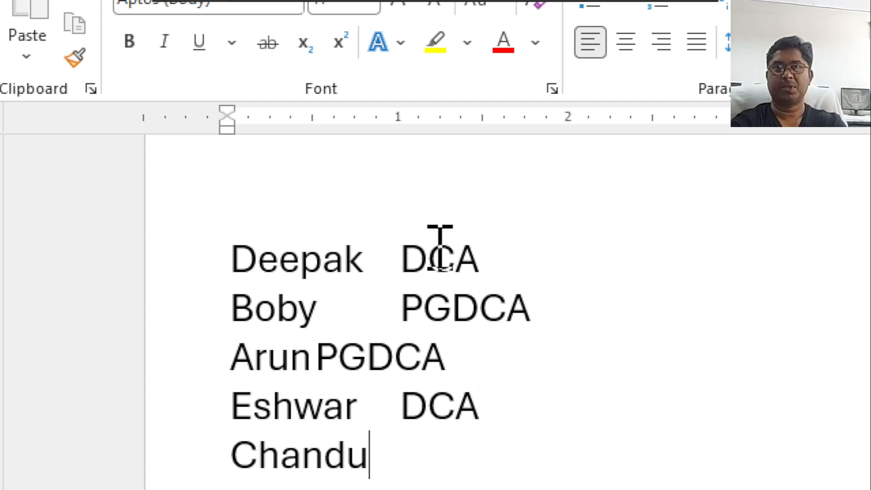
key(Tab)
text(PGDCA)
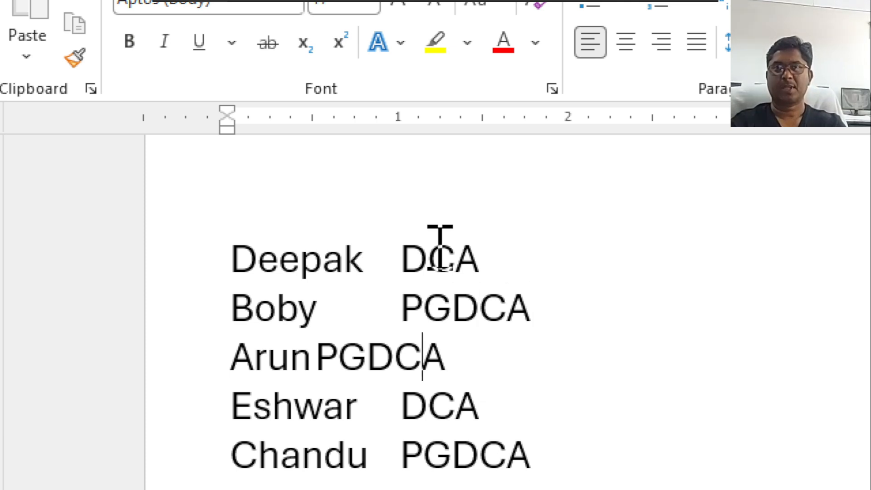
Change the course codes to DCA for the third name, PGDCA for the fourth and DCA for the fifth.
key(BackSpace)
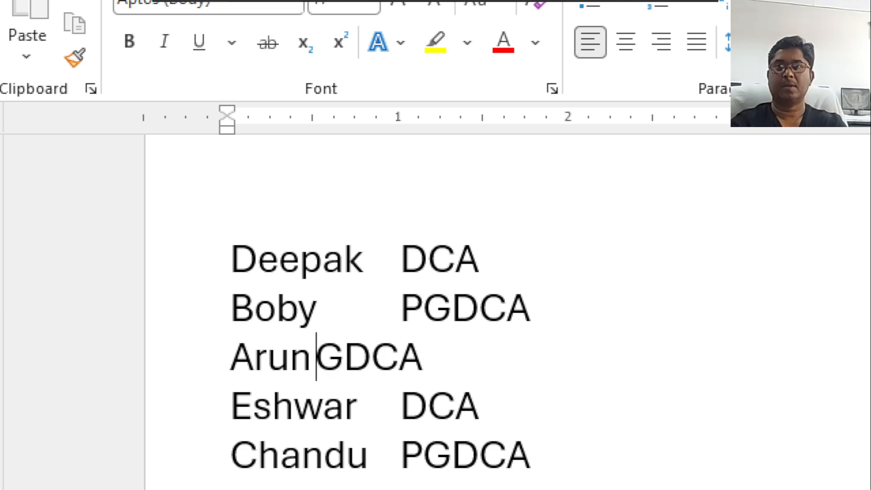
key(Delete)
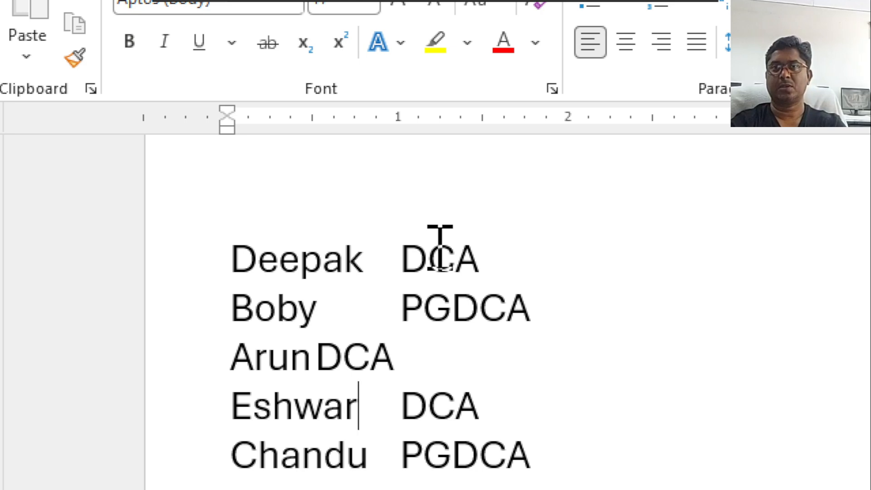
text(PG)
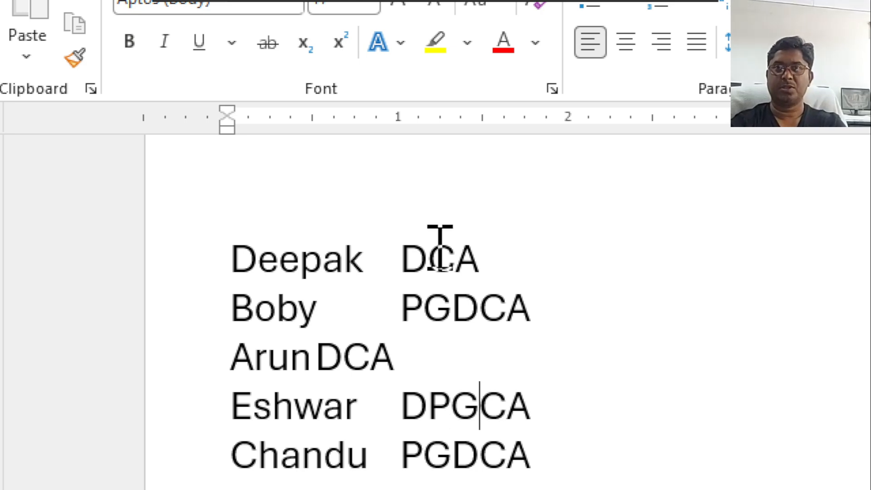
key(BackSpace)
key(BackSpace)
key(BackSpace)
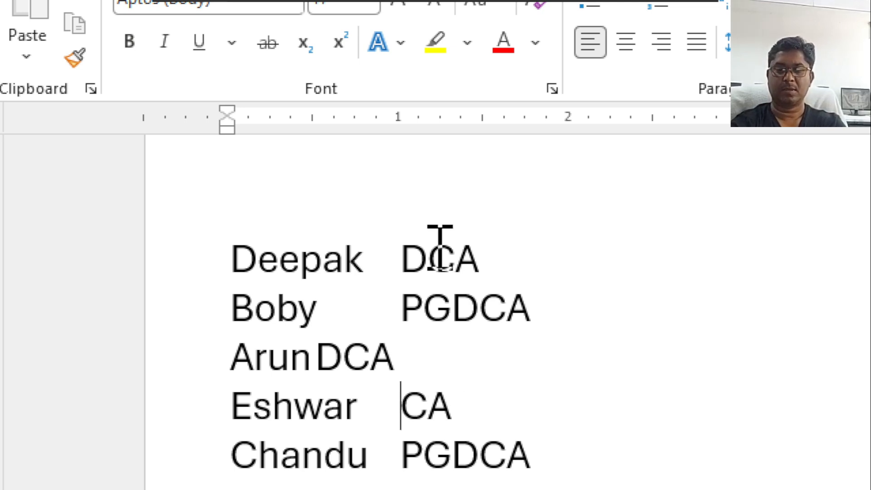
text(PGd)
key(BackSpace)
text(D)
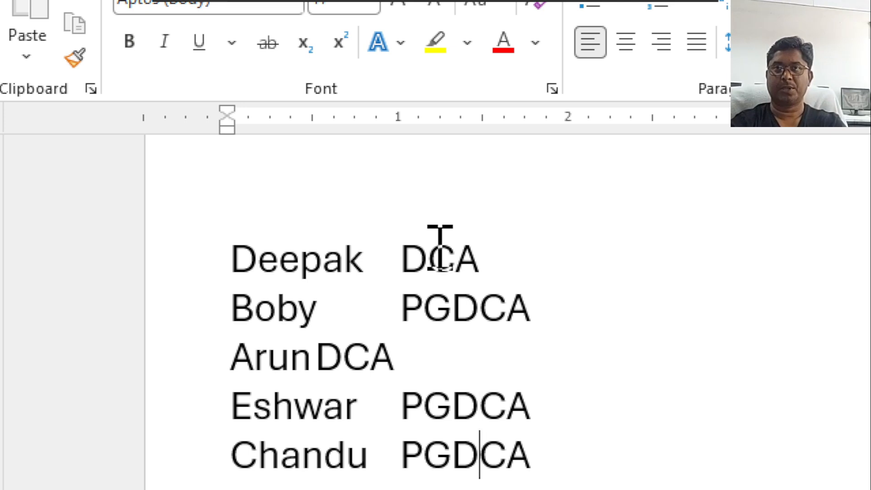
key(BackSpace)
key(BackSpace)
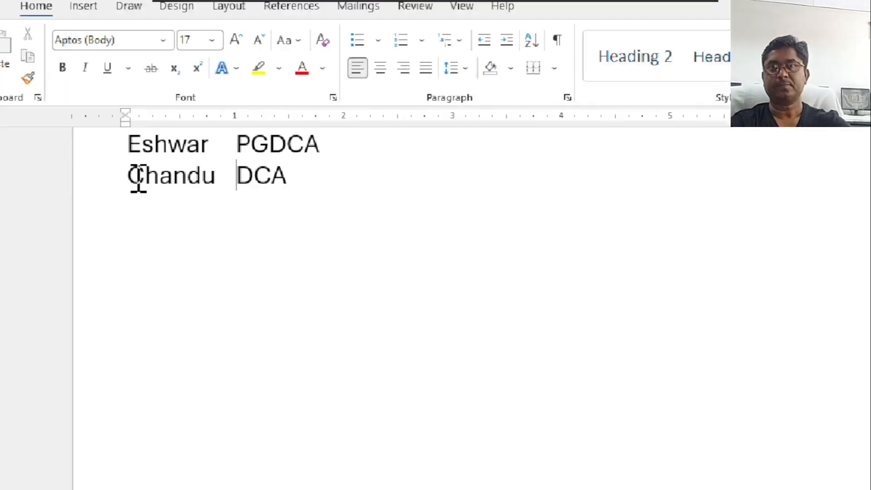
Review the sort fields, field separators and sorting language available for the whole list of names and course codes, and cancel the sort.
scroll(225, 233, up, 3)
drag(135, 198, 285, 294)
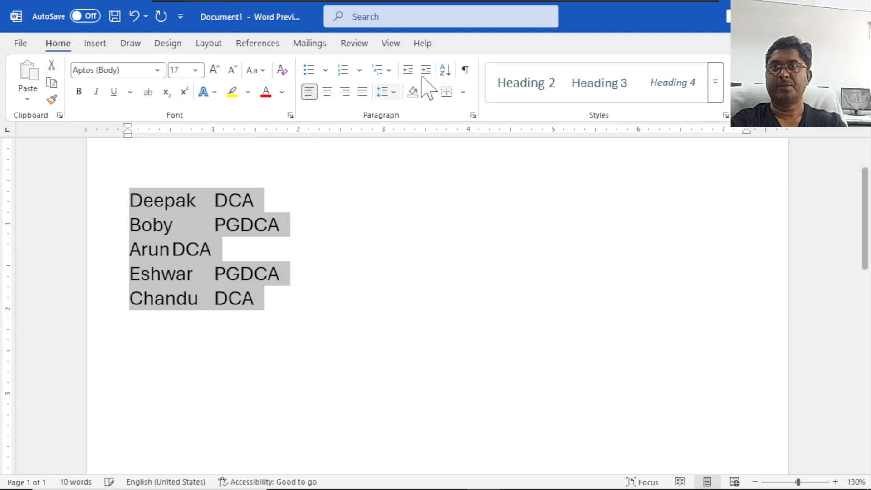
click(440, 73)
drag(457, 97, 548, 221)
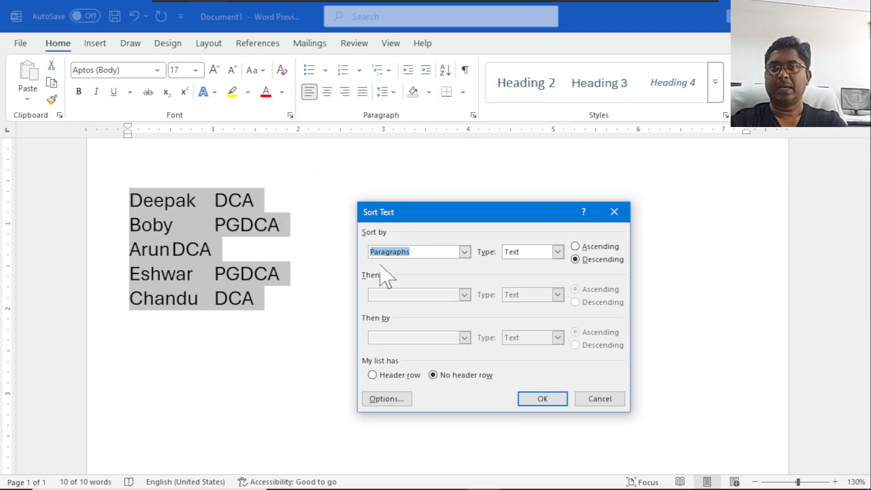
click(464, 253)
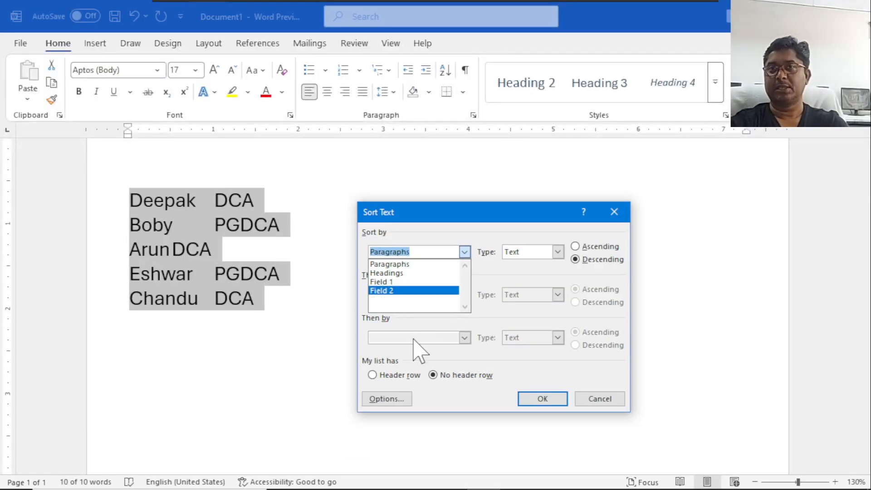
click(381, 400)
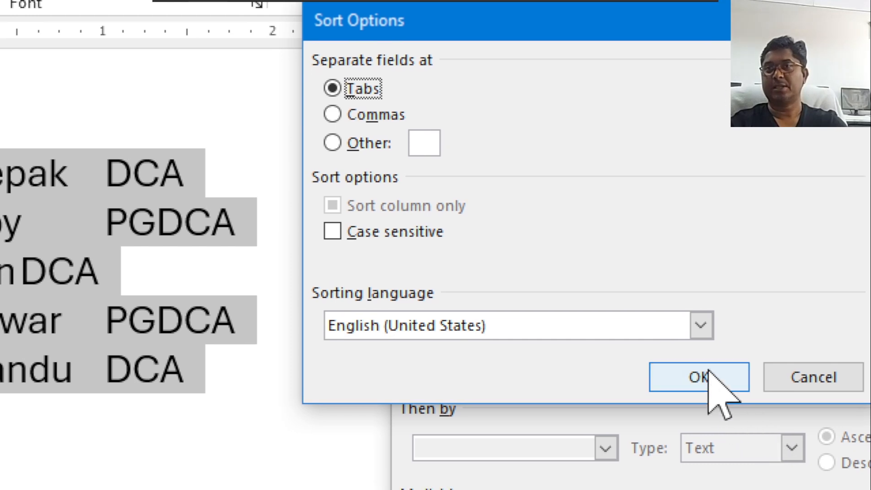
click(709, 370)
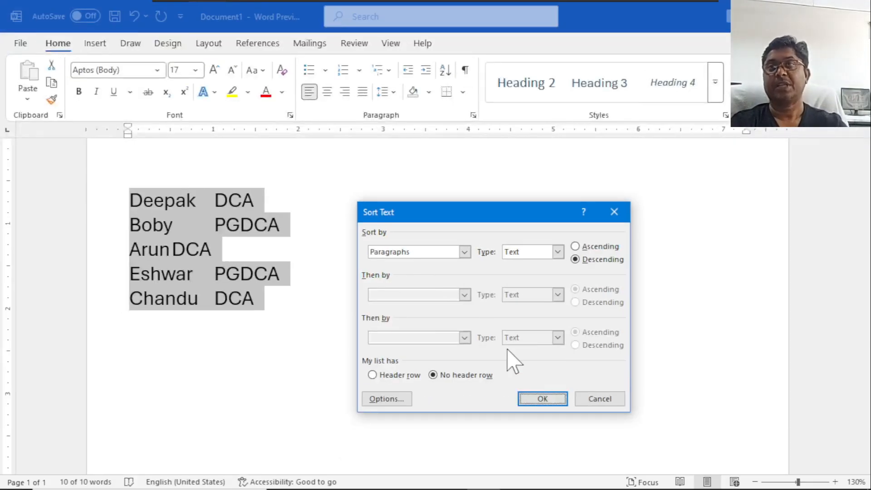
click(598, 399)
Colour the text of the list's first line red and its second line light blue.
click(261, 202)
drag(240, 201, 141, 202)
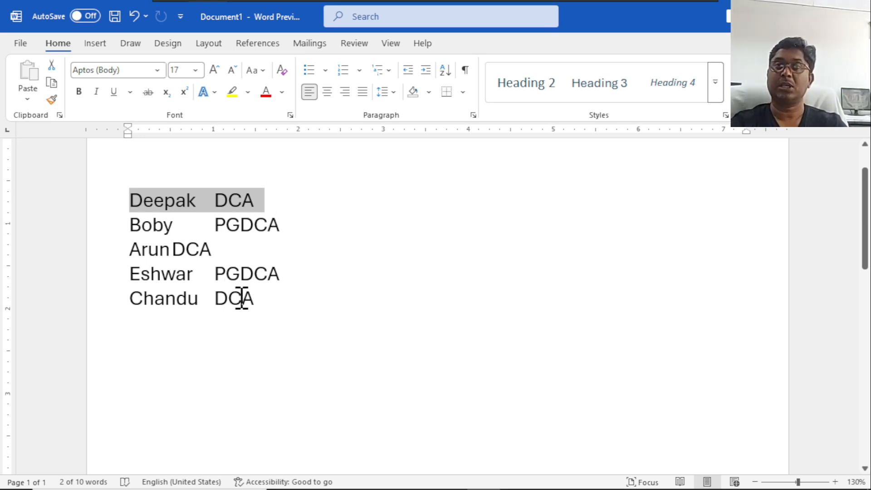
click(265, 92)
drag(130, 226, 280, 223)
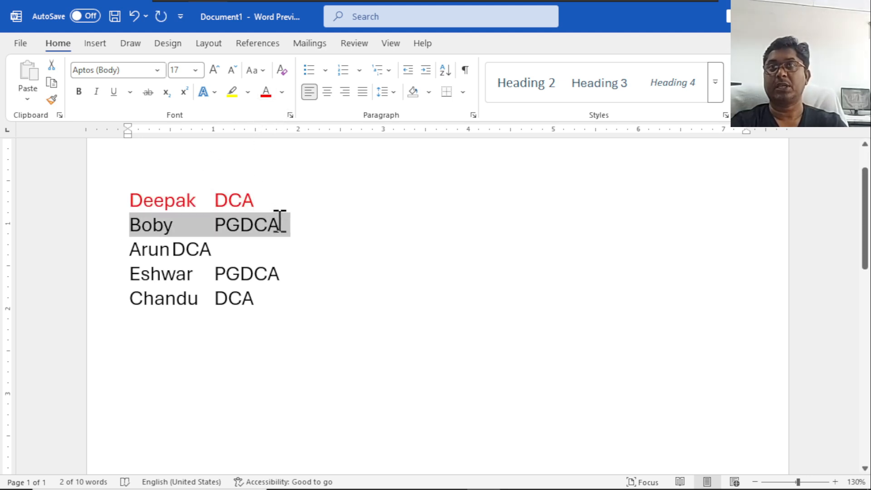
click(281, 92)
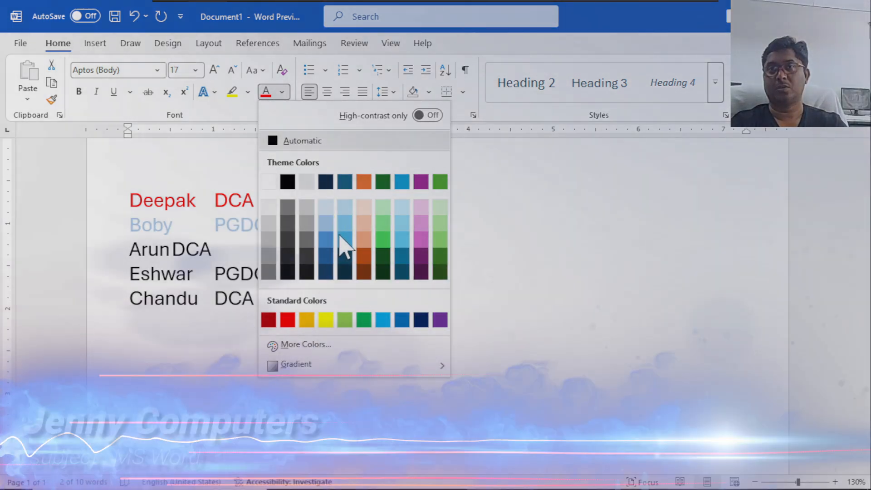
click(341, 240)
Colour the text of the list's third line light green and its fourth line light purple.
drag(128, 249, 214, 241)
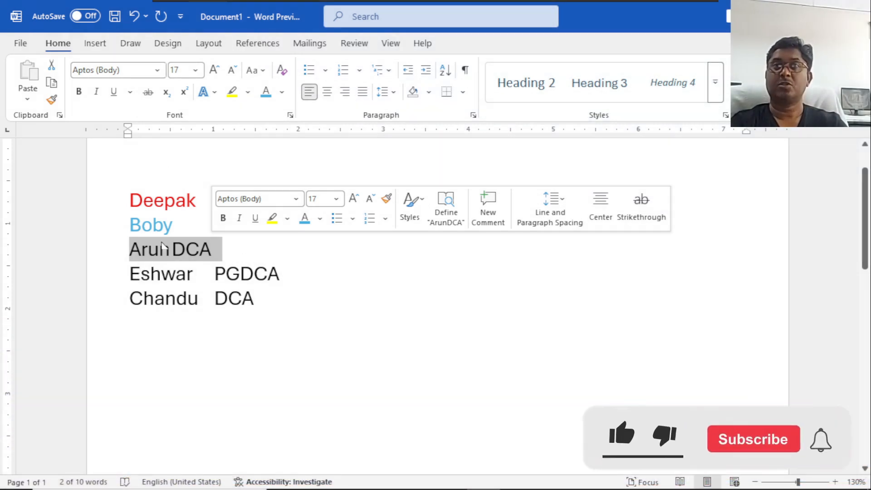
click(282, 92)
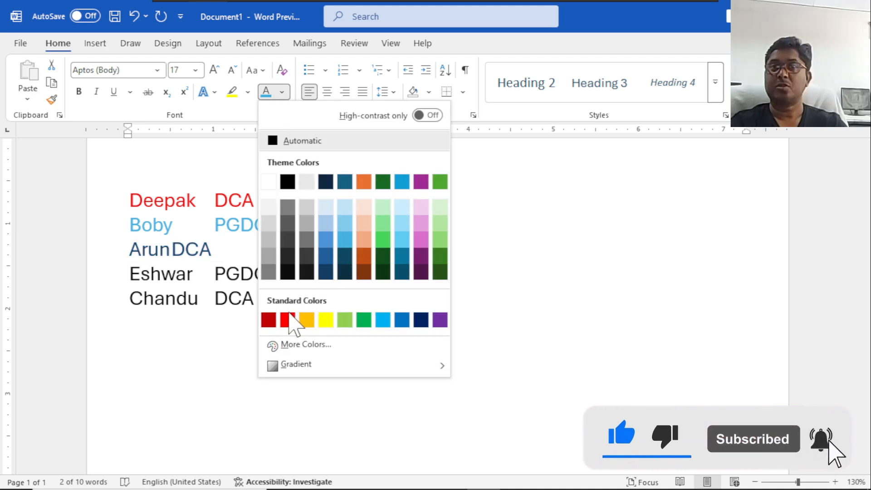
click(344, 322)
drag(127, 276, 281, 279)
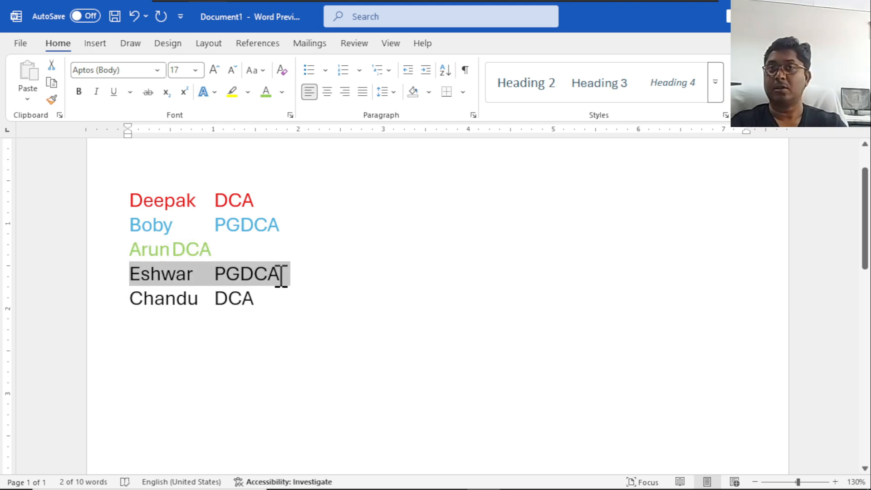
click(282, 92)
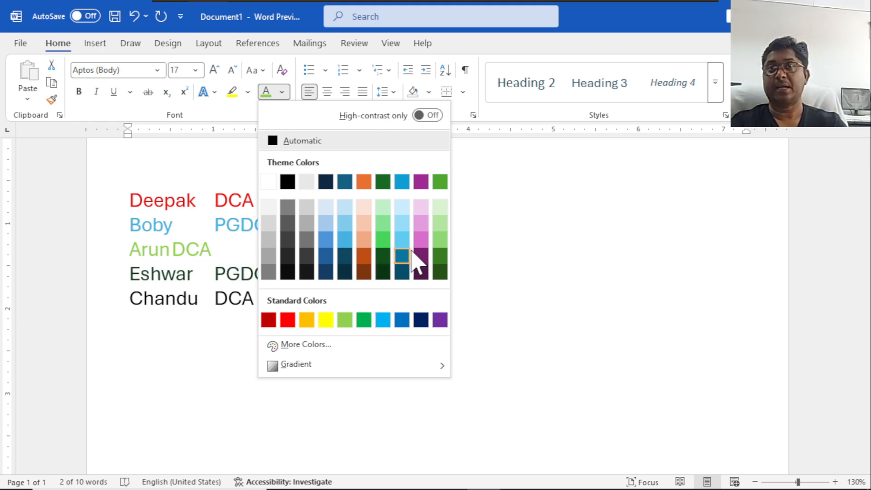
click(420, 239)
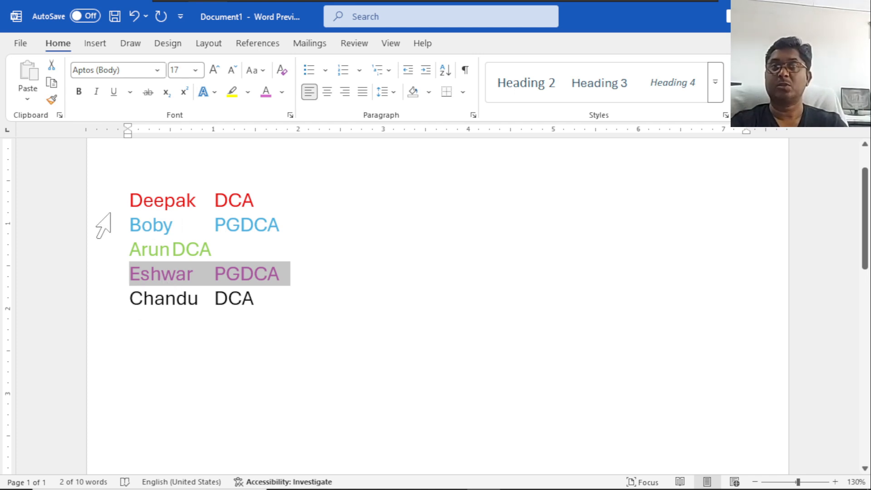
Add the tab-separated serial numbers 1 and 2 before the first two names.
click(133, 193)
text(1)
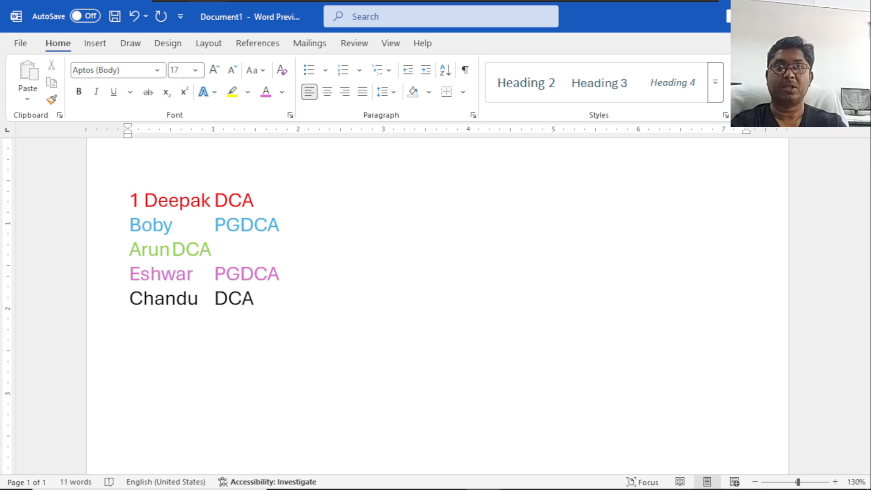
key(BackSpace)
key(Tab)
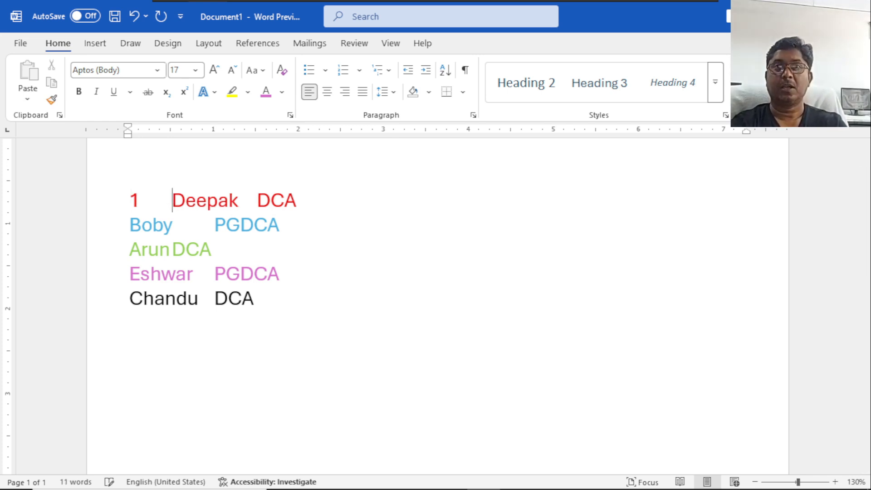
text(2)
key(Tab)
key(Down)
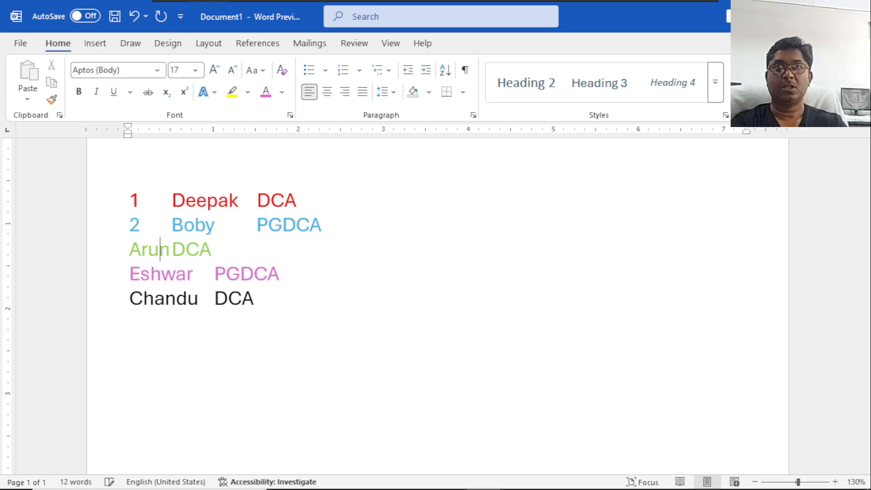
Add the tab-separated serial numbers 3, 4 and 5 before the remaining three names.
text(3)
key(Tab)
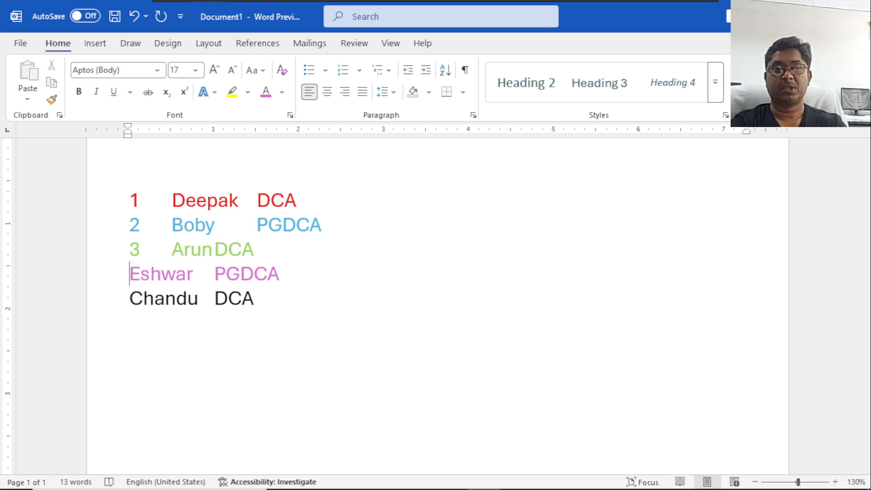
text(4)
key(Tab)
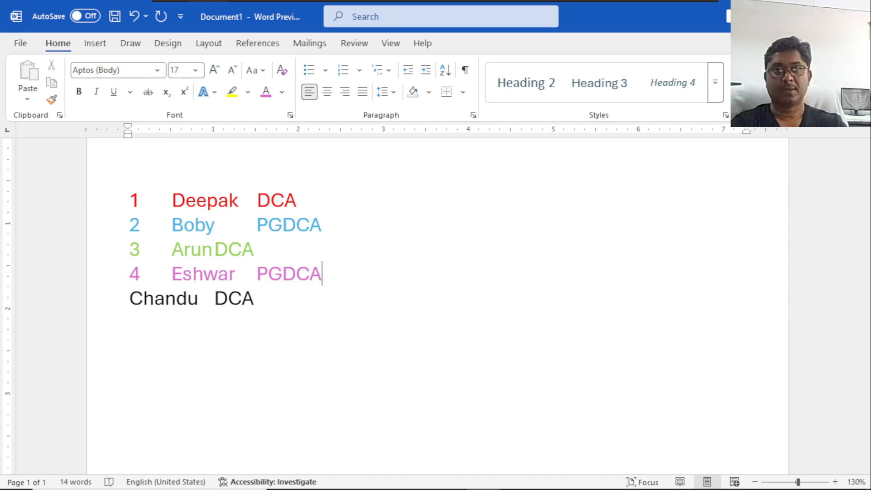
text(5)
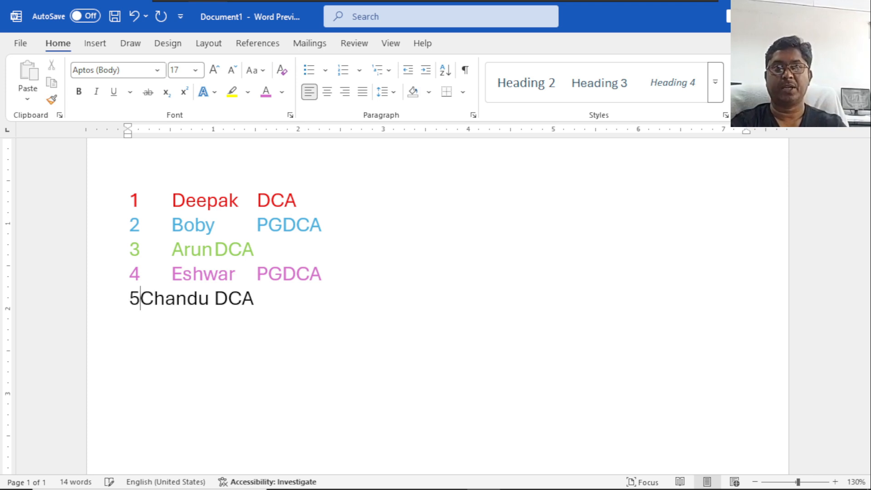
key(Tab)
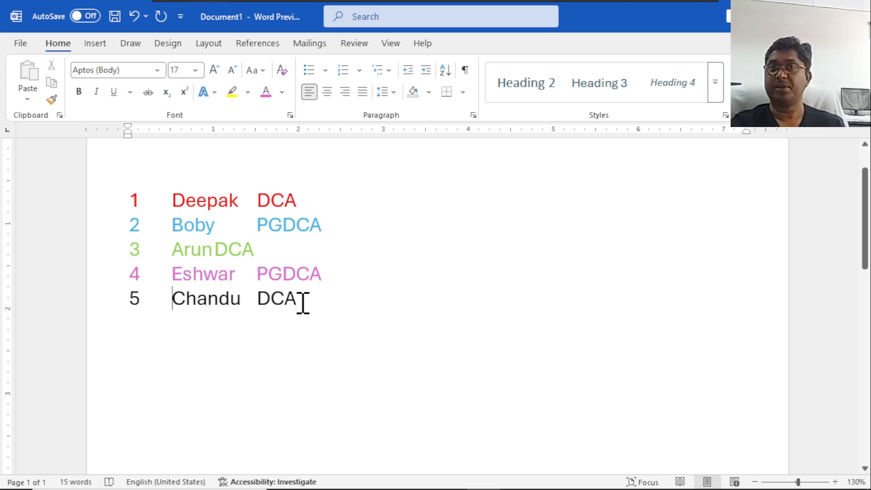
Sort the whole five-line list by Field 2 as text in ascending order, with no header row.
drag(313, 301, 129, 199)
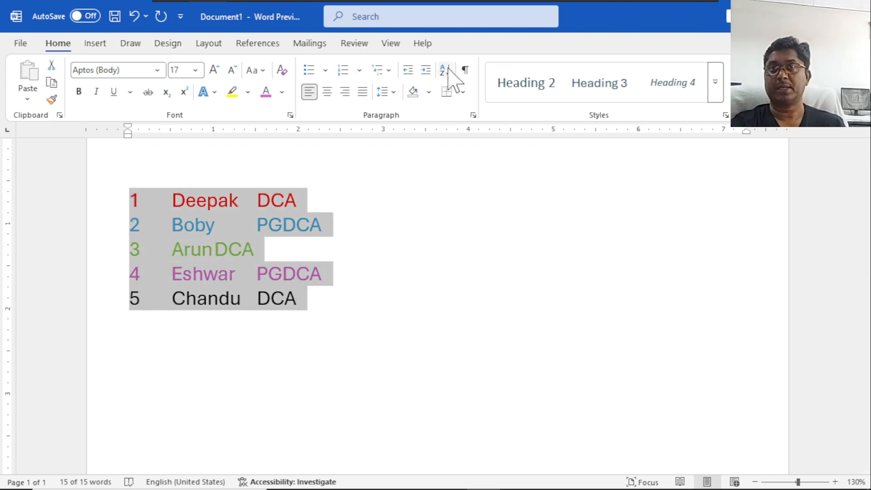
click(445, 70)
click(464, 252)
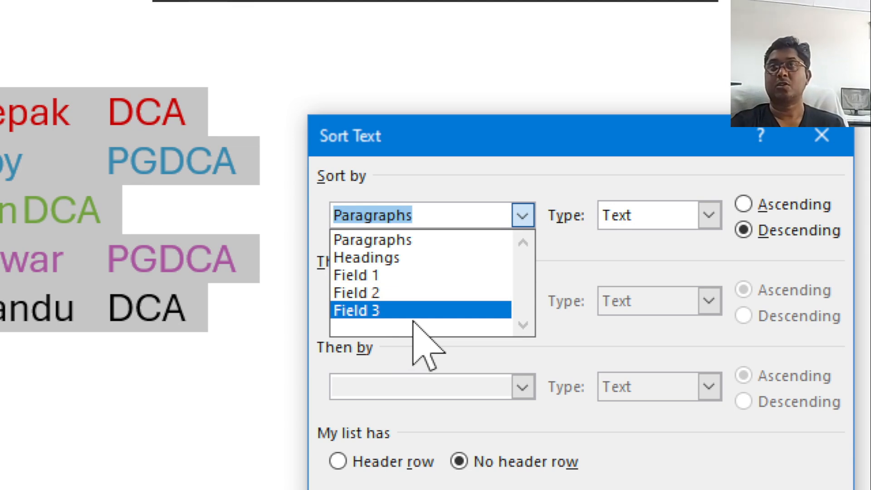
click(405, 294)
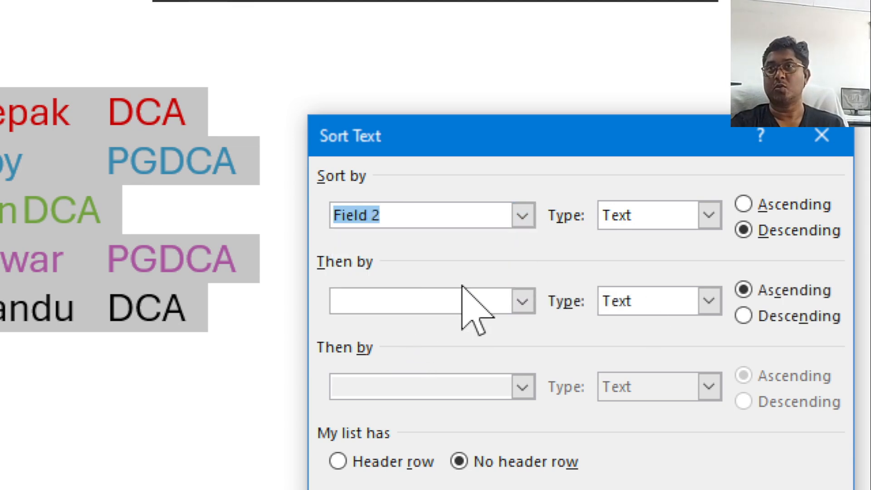
click(793, 207)
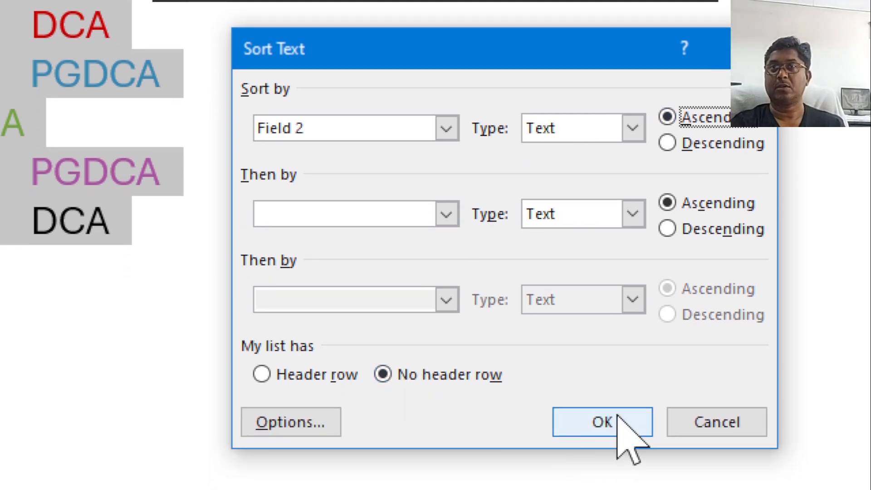
click(618, 415)
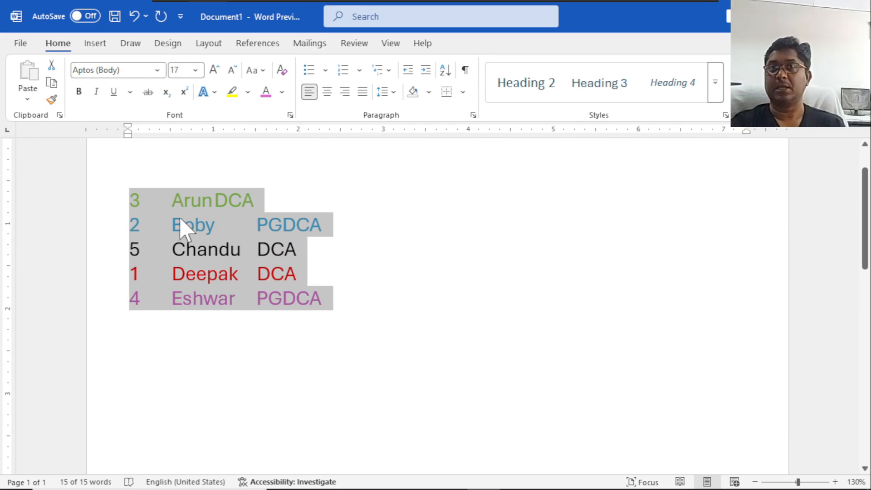
click(217, 225)
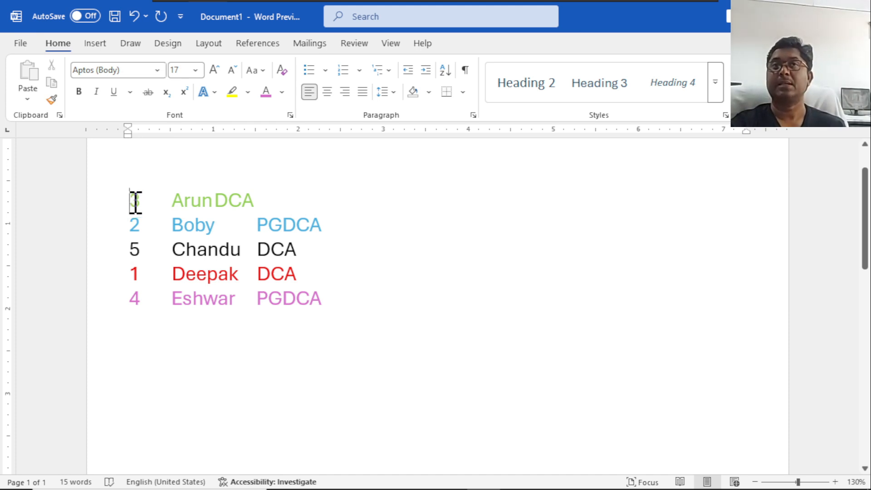
Select only the serial number column and then only the five names to check whether sorting is available, and clear the selection.
drag(136, 222, 139, 301)
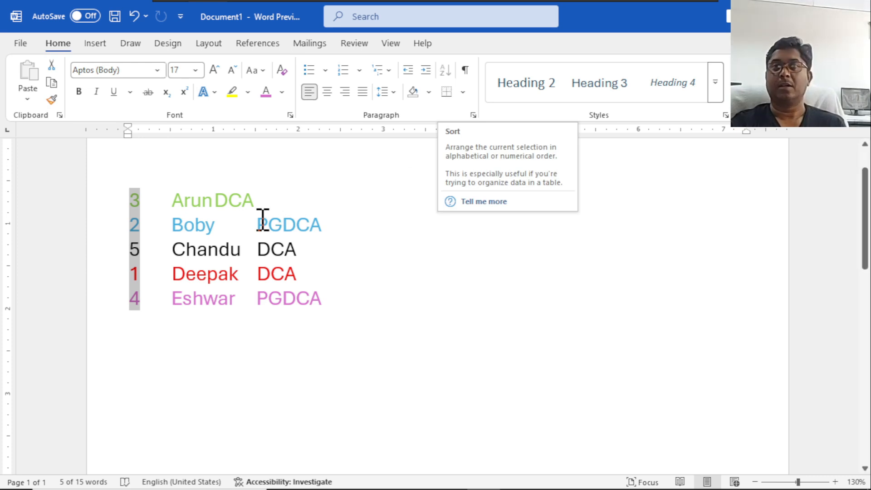
drag(172, 200, 213, 221)
drag(174, 247, 242, 256)
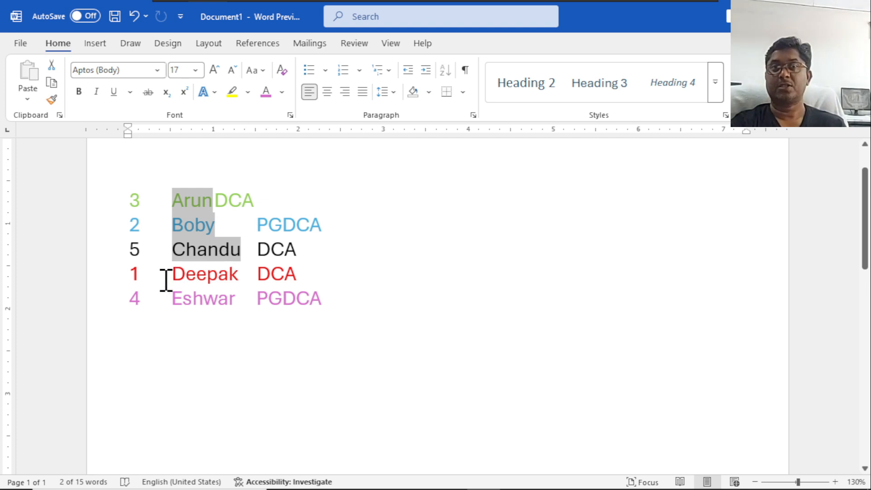
drag(180, 272, 234, 272)
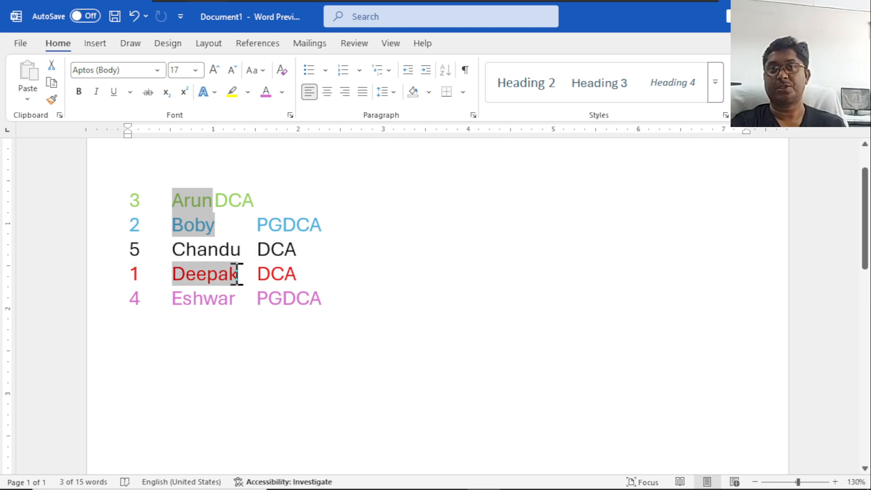
ctrl+double_click(193, 249)
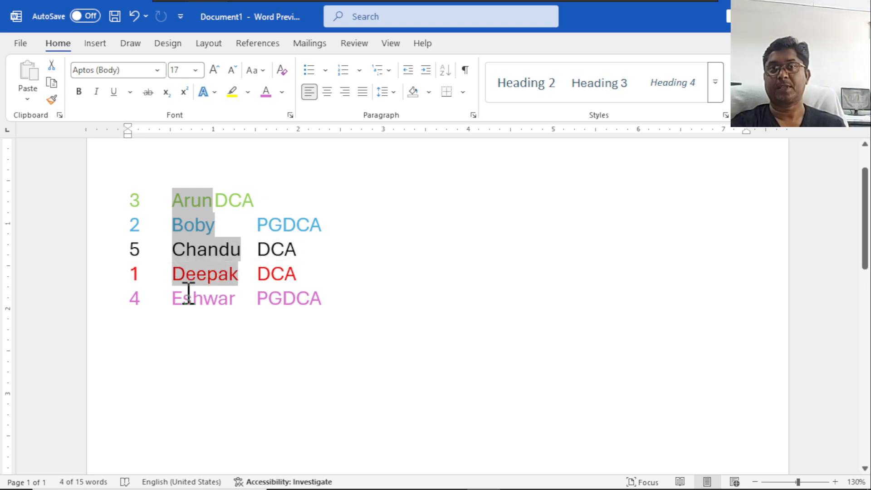
ctrl+double_click(189, 295)
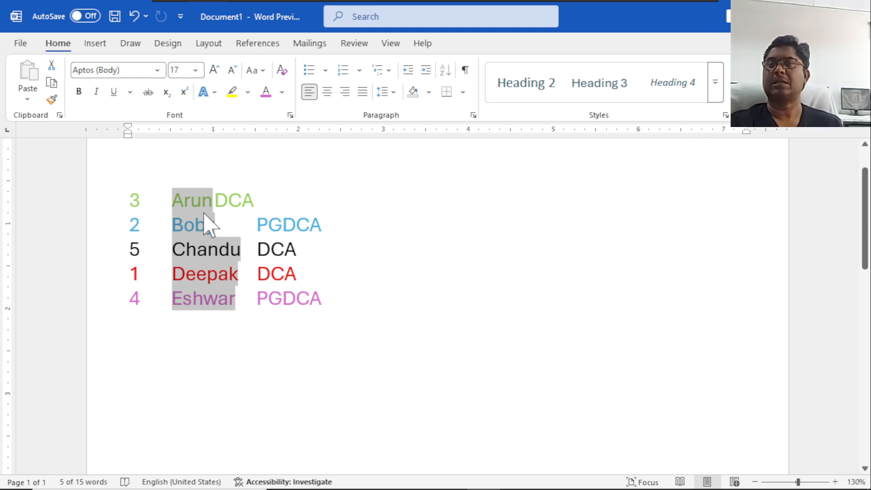
click(192, 207)
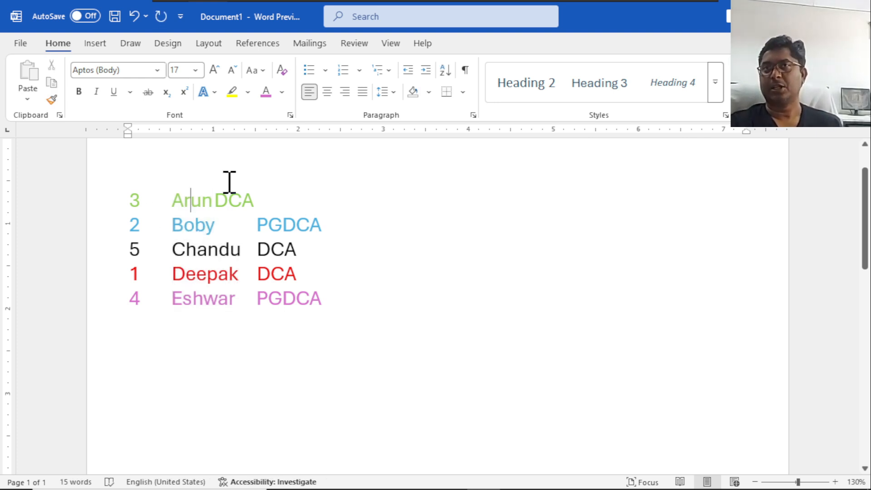
Review the field separator and case options for sorting the list, and close the sort settings without sorting.
click(442, 70)
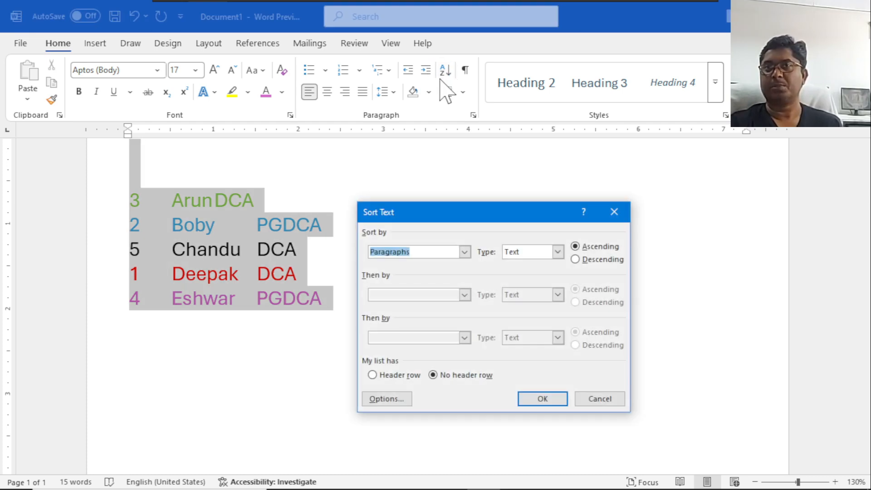
click(384, 400)
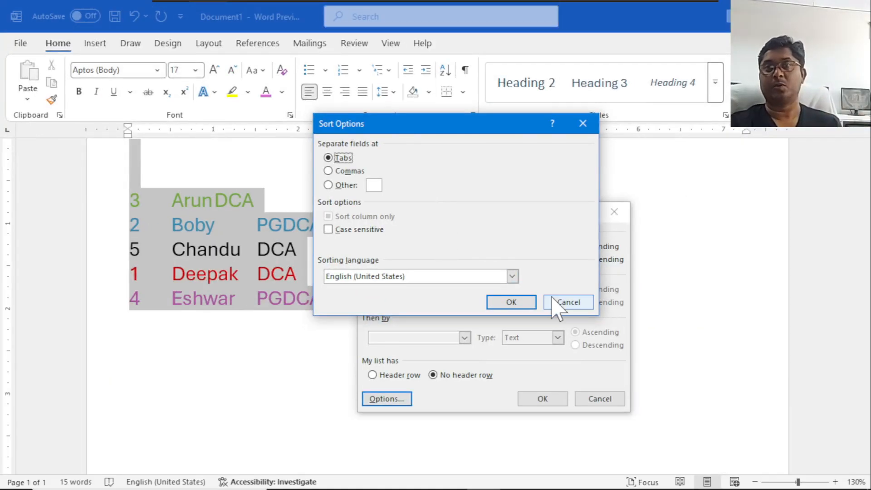
click(564, 300)
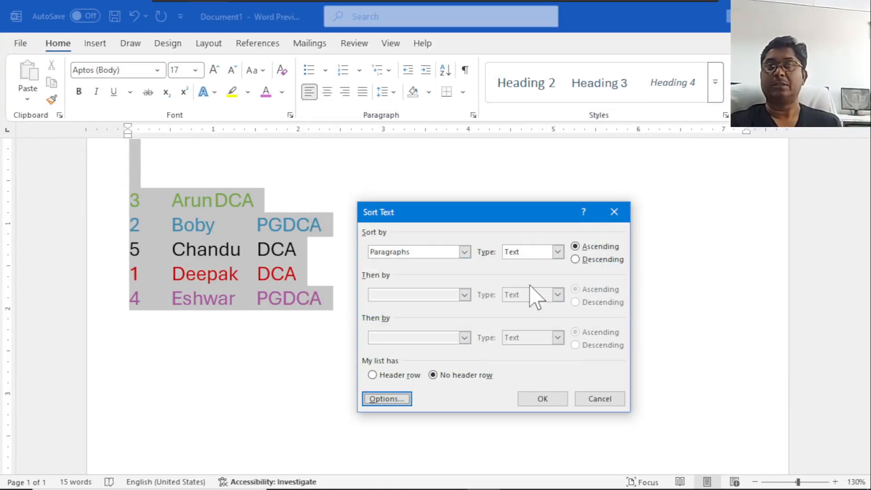
drag(426, 218, 441, 150)
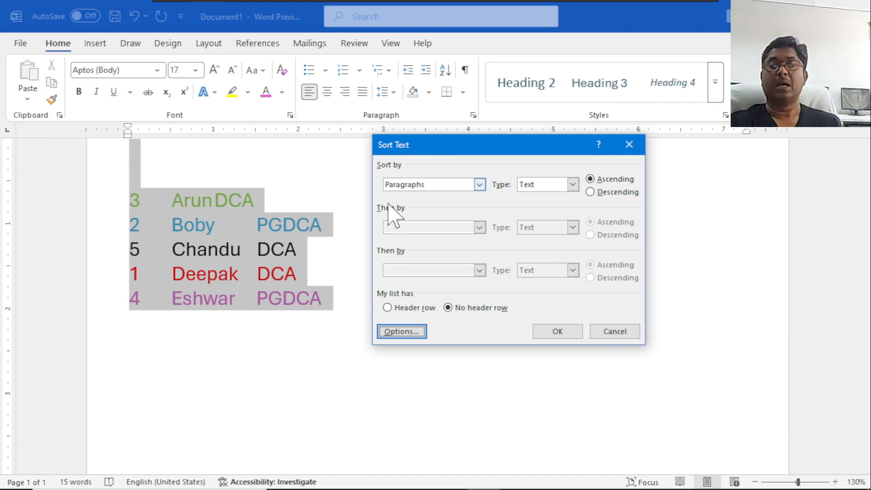
click(274, 260)
click(609, 335)
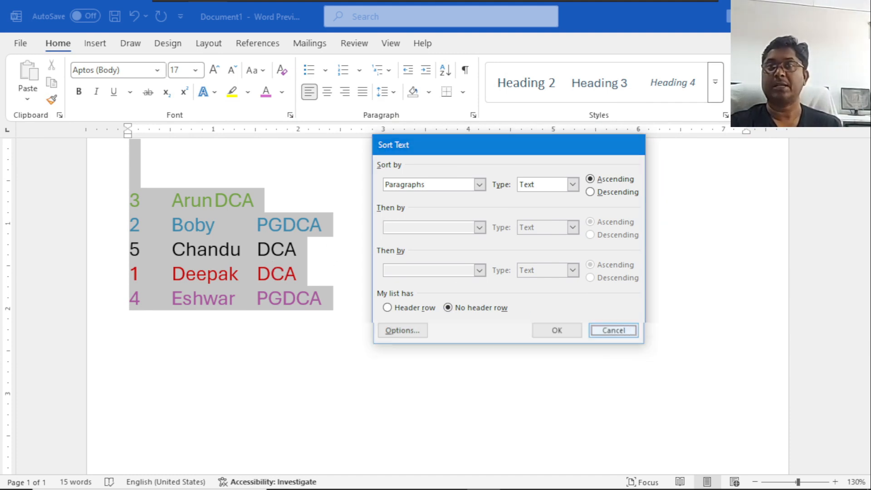
Sort the five-line list by Field 3 as text in ascending order, with no header row.
drag(129, 205, 323, 290)
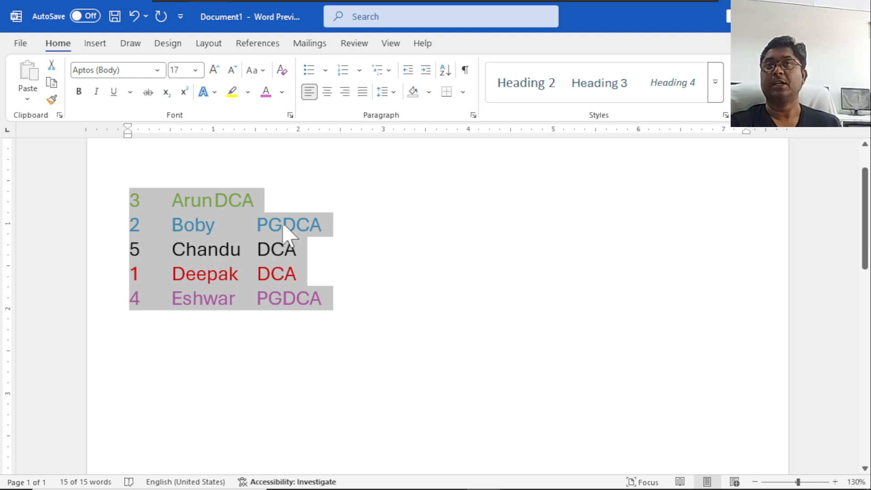
click(445, 70)
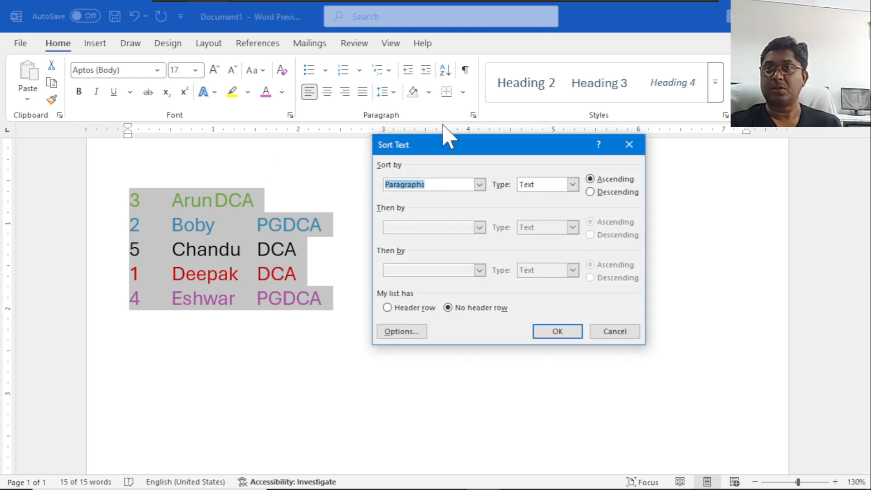
click(480, 185)
click(408, 232)
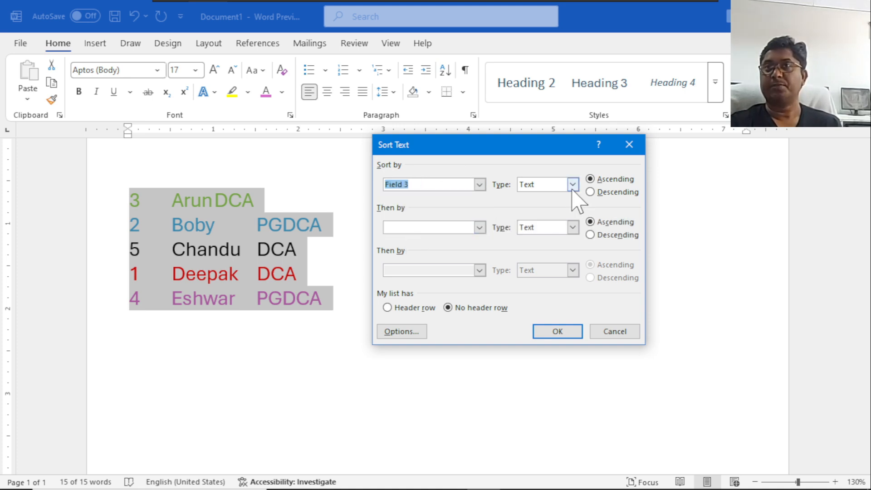
click(555, 332)
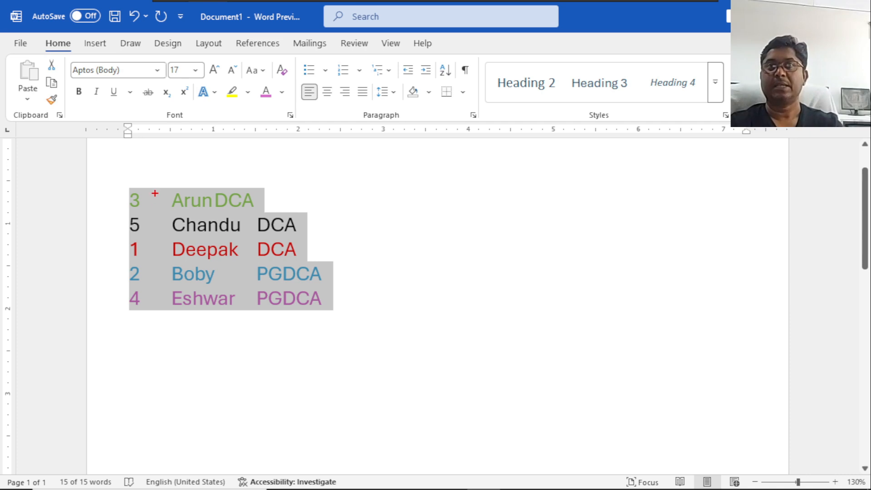
mouse_move(161, 186)
mouse_down()
mouse_move(180, 247)
mouse_move(292, 244)
mouse_move(323, 256)
mouse_up()
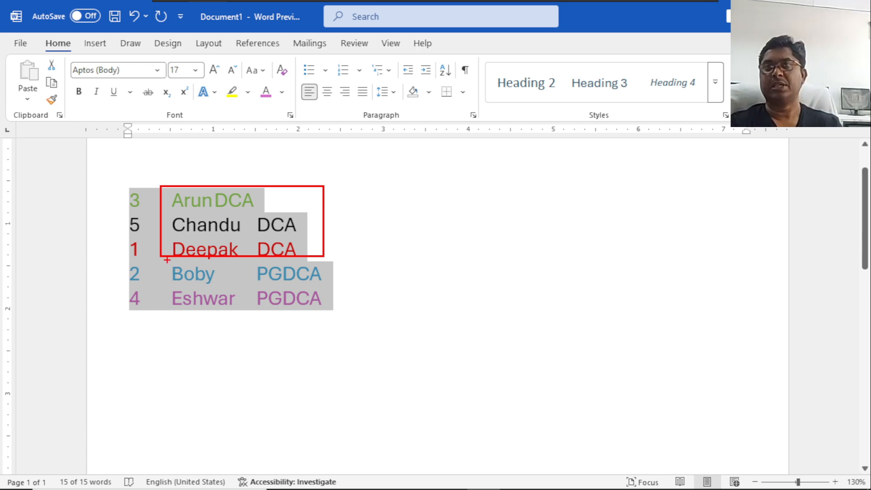
mouse_move(164, 263)
mouse_down()
mouse_move(331, 308)
mouse_move(379, 334)
mouse_up()
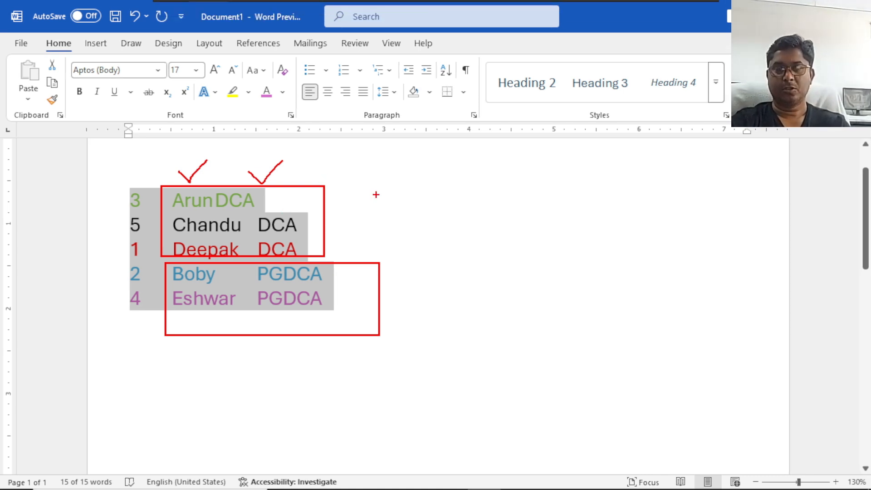
key(Escape)
Sort the five-line list by Field 3 ascending and, within it, by Field 2 descending, both as text.
click(442, 70)
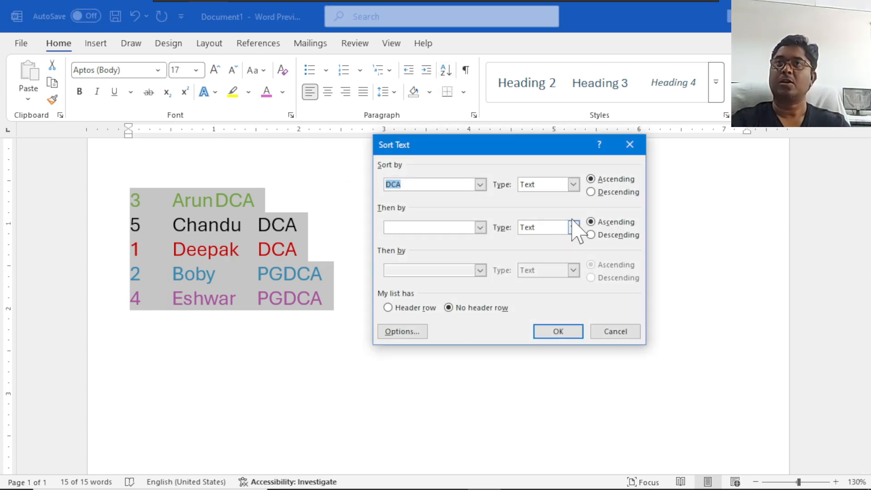
click(480, 185)
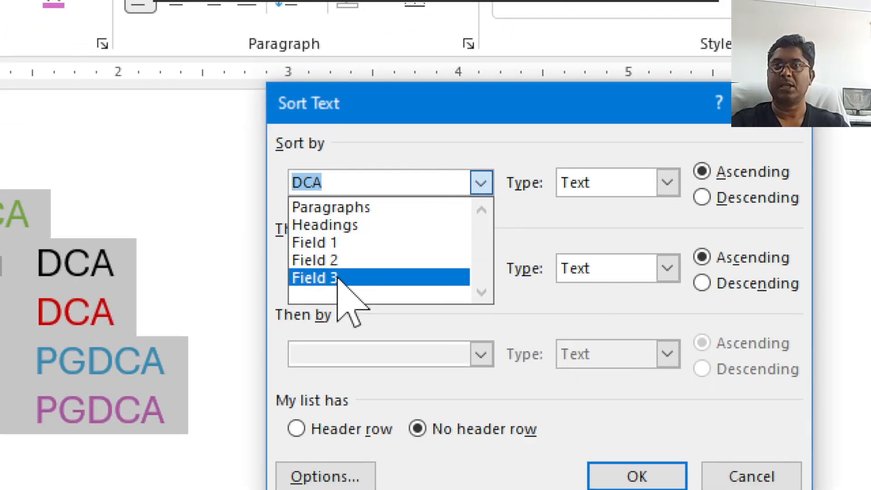
click(338, 277)
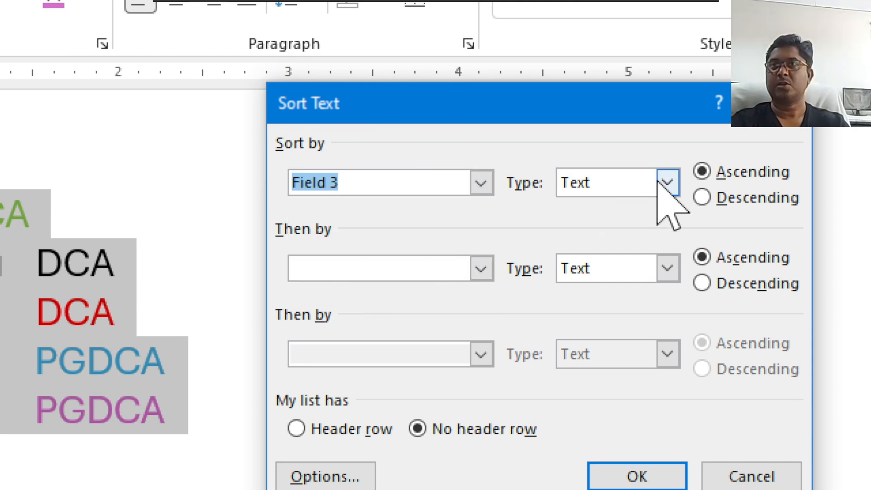
click(481, 270)
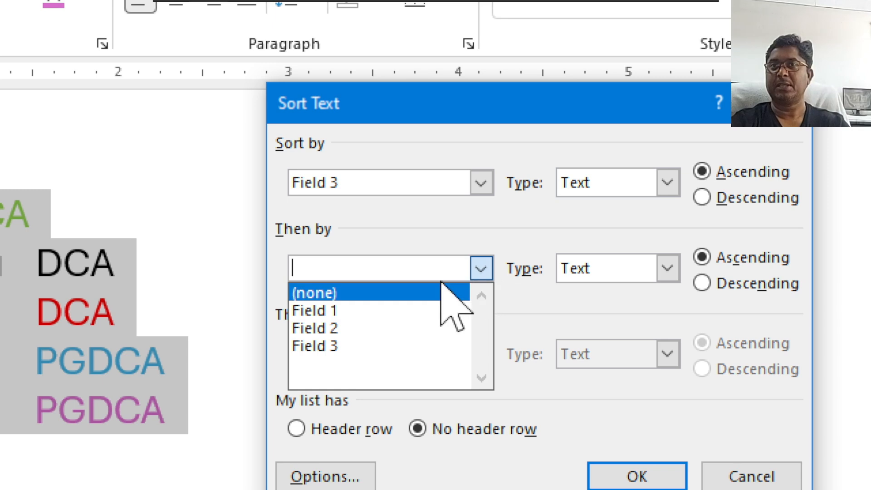
click(393, 327)
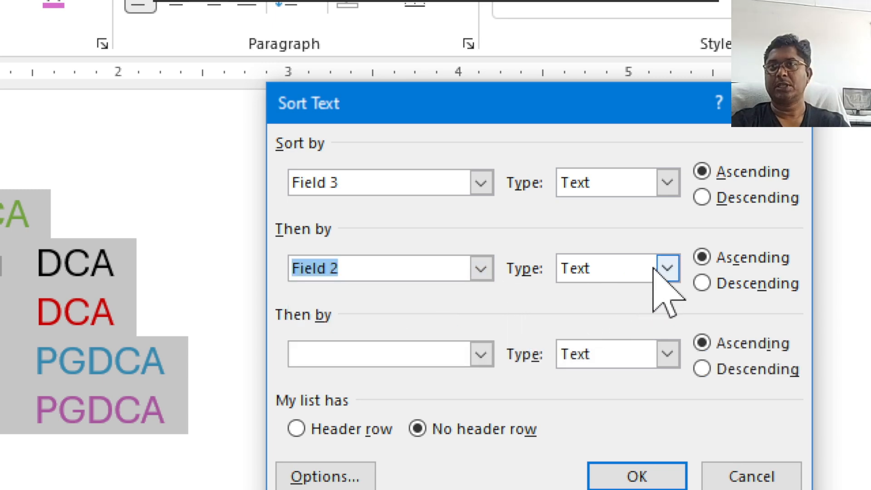
click(701, 282)
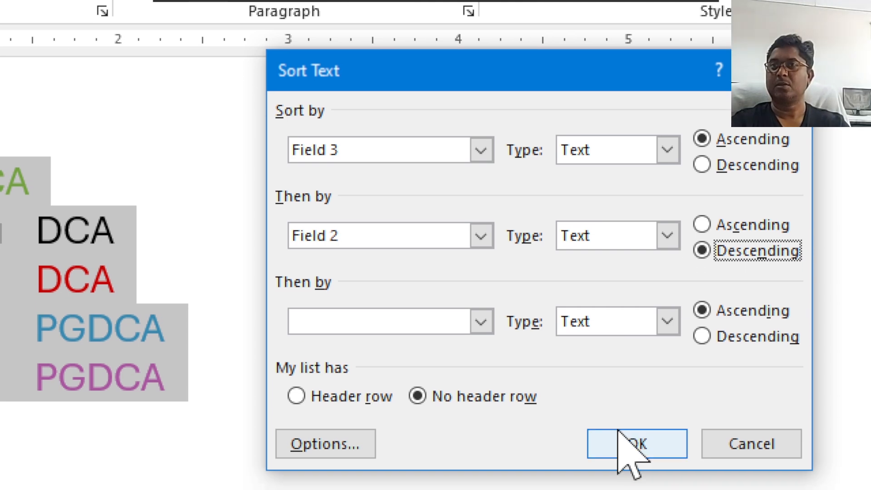
click(621, 470)
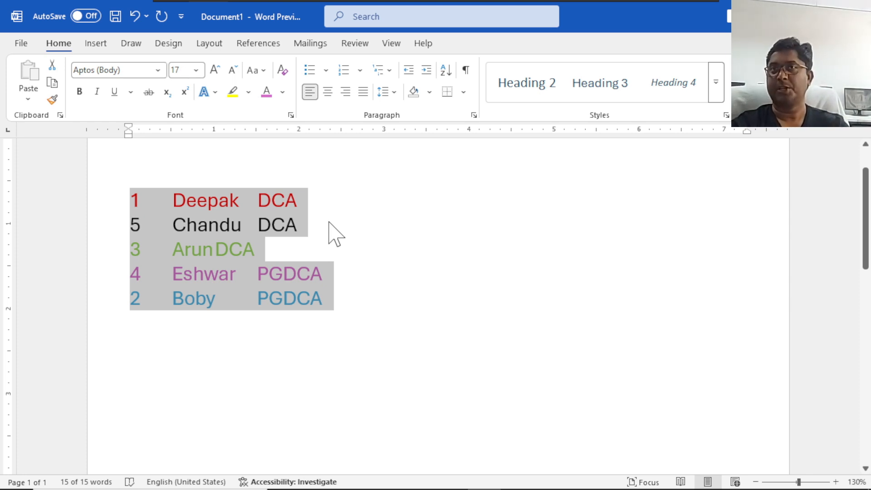
Check the case-sensitive setting in the sort options, and close the sort settings without sorting.
click(452, 173)
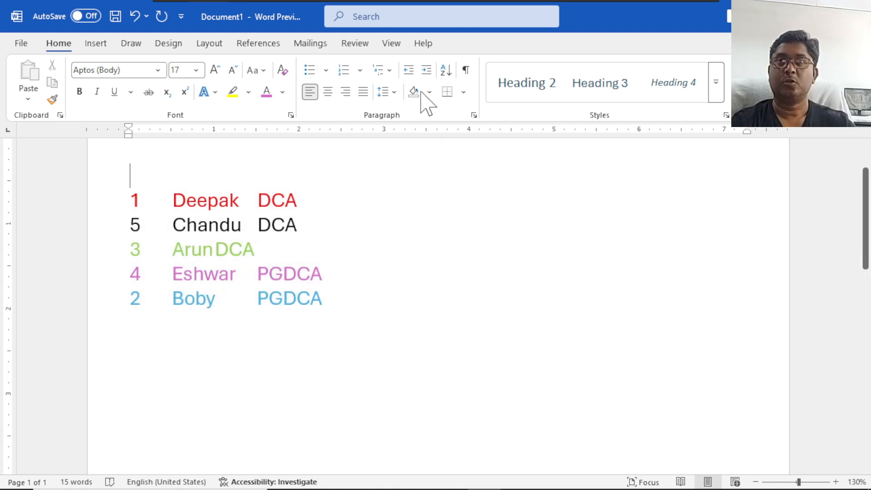
click(445, 70)
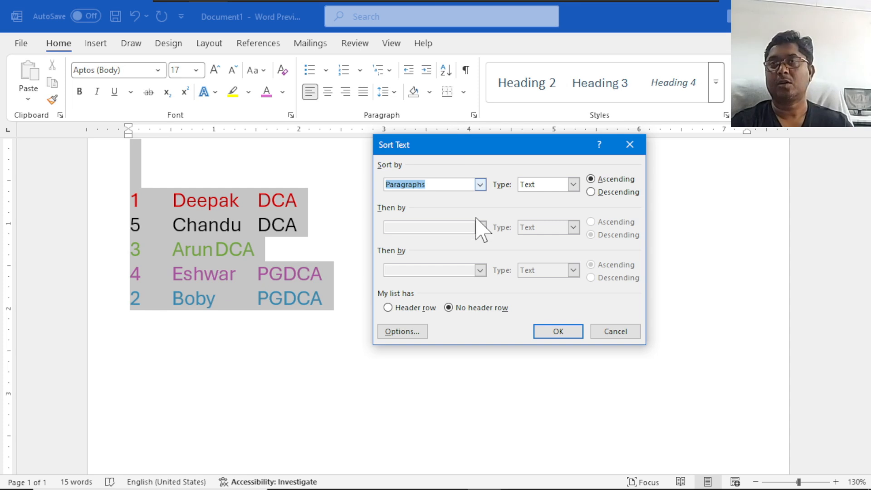
click(400, 331)
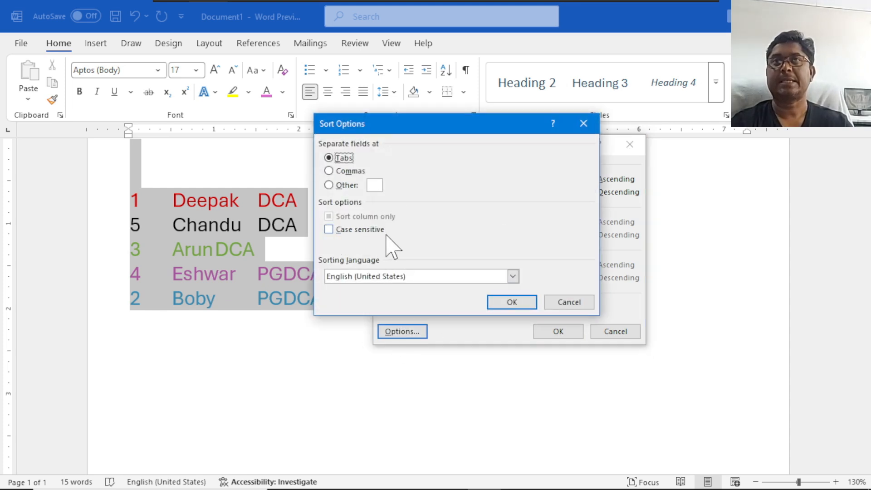
click(552, 303)
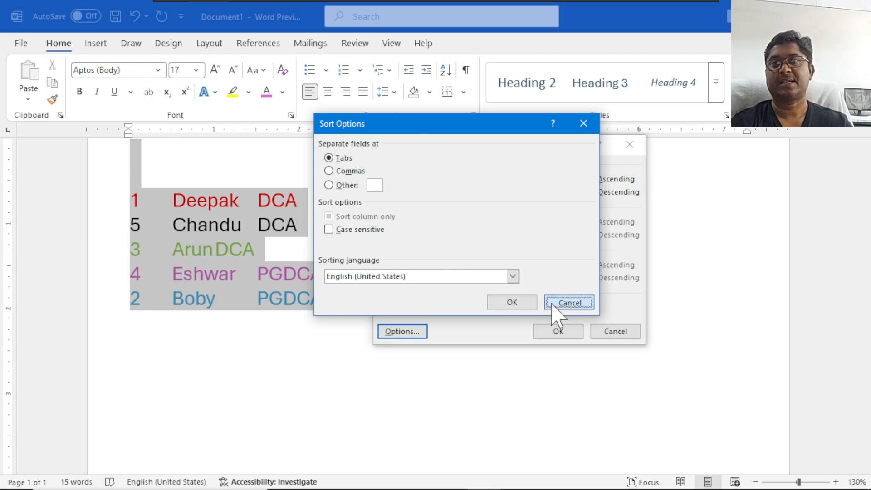
click(610, 332)
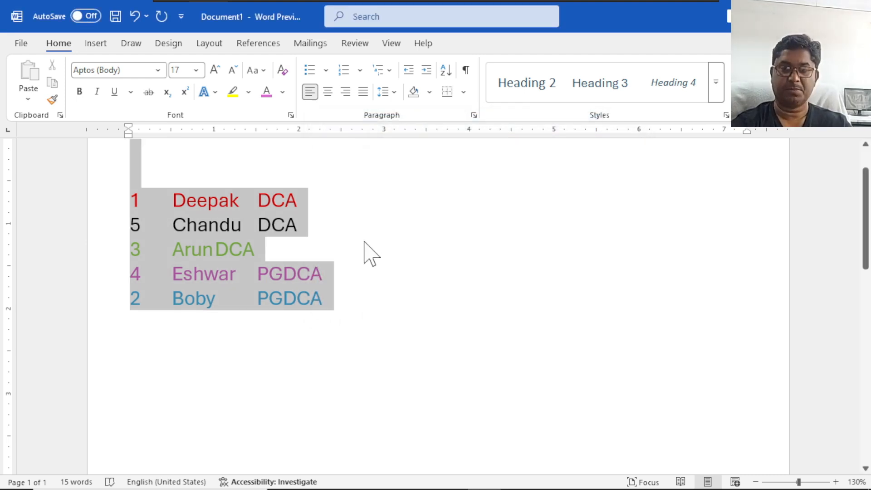
Delete the whole list of serial numbers, names and course codes to leave the document empty.
key(Delete)
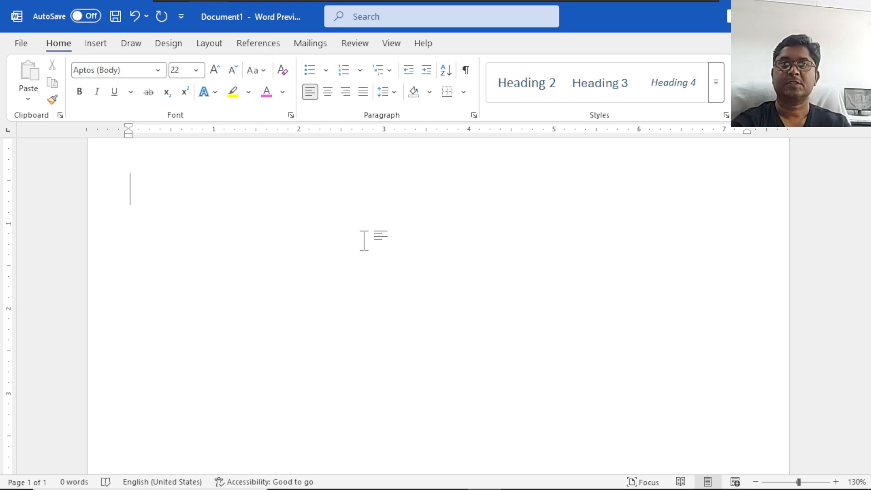
text(1)
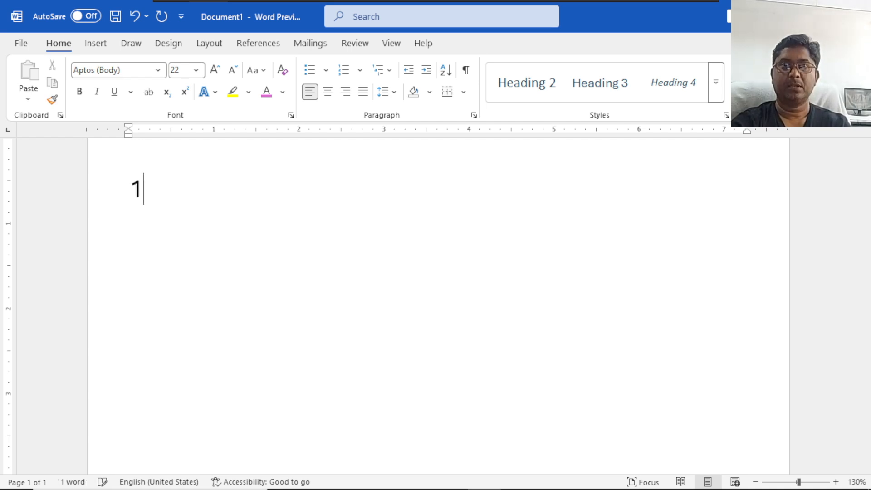
text(.)
key(BackSpace)
key(BackSpace)
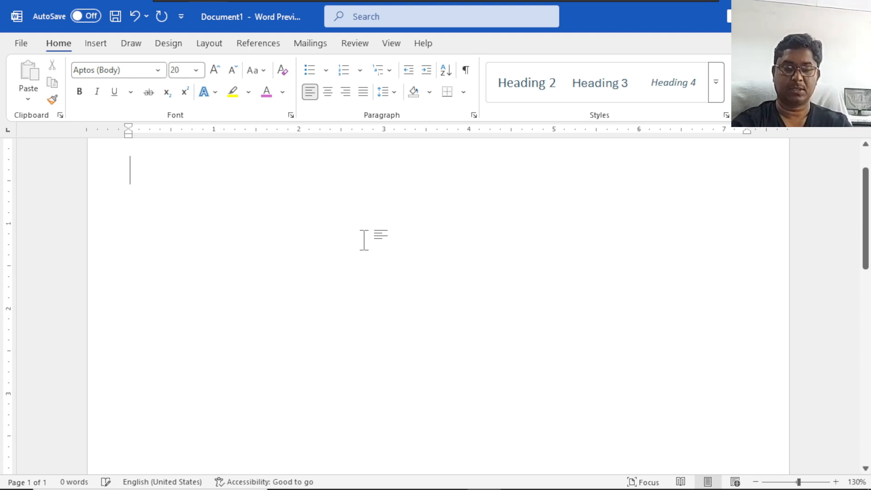
Enter the words COMputer and ComputeR on two separate lines of the empty document.
text(COMPUTE)
key(BackSpace)
key(BackSpace)
key(BackSpace)
key(BackSpace)
text(puter)
key(Return)
text(ComputeR)
key(Return)
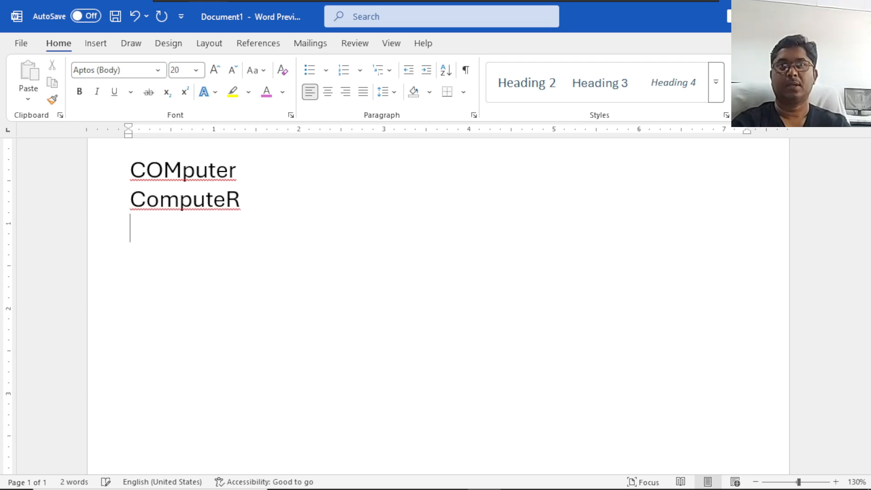
Add four more lines below with the words Computer, computeR, COMPUTER and computer.
text(Computer)
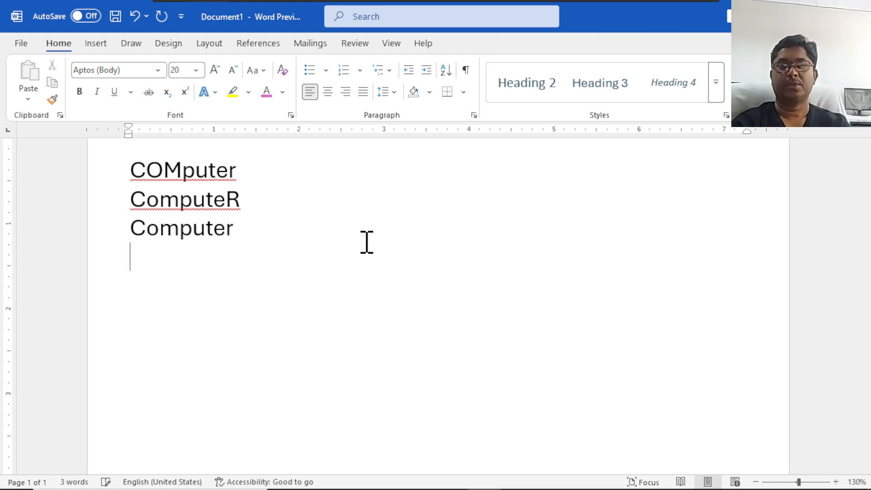
text(omputer)
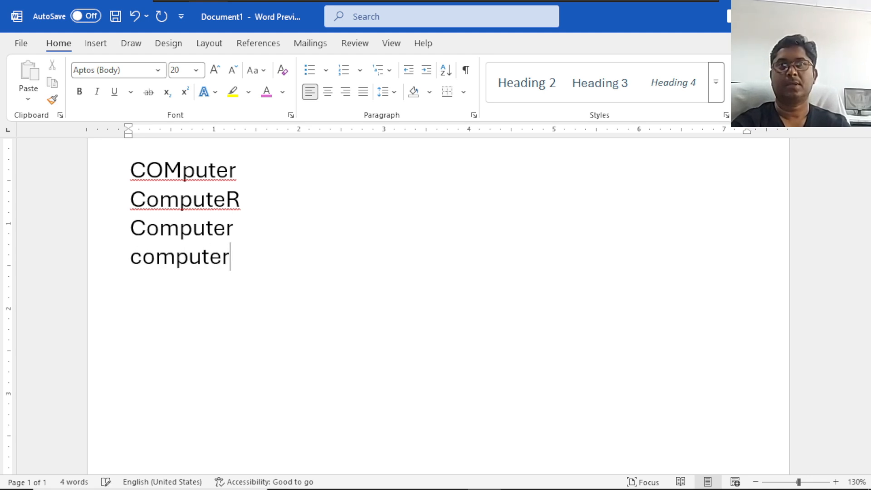
key(BackSpace)
text(R)
key(Return)
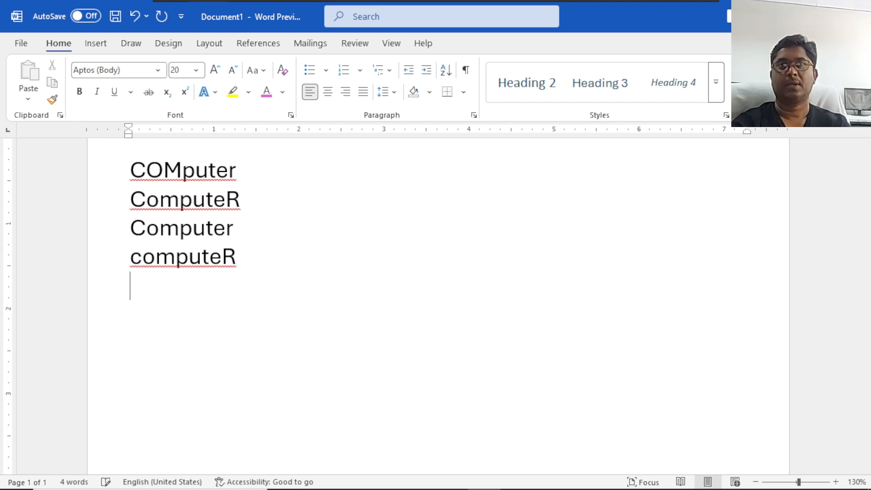
text(COMPU)
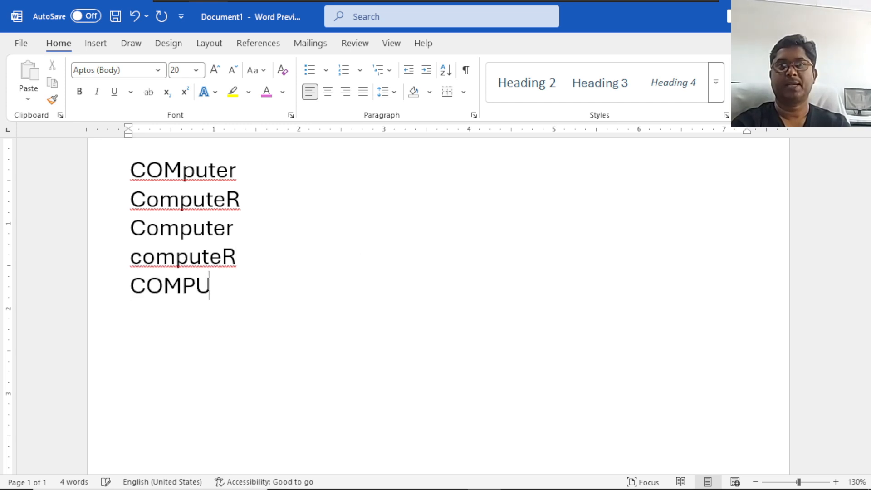
text(TER computer)
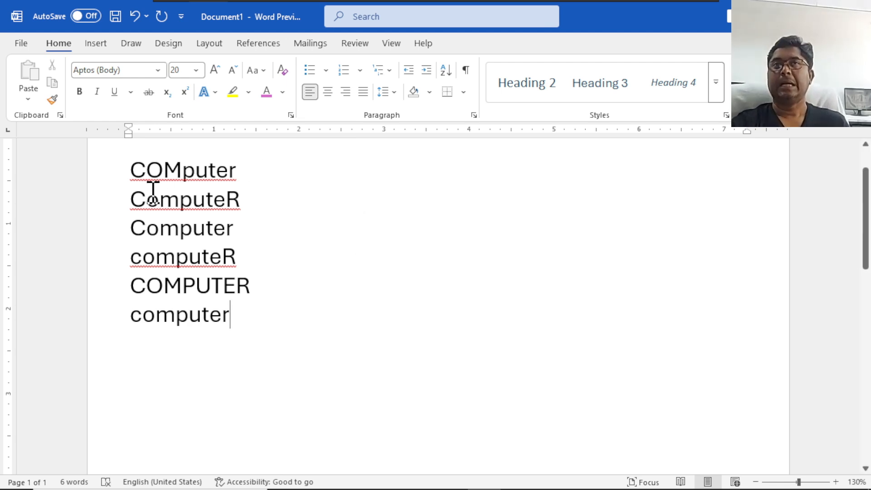
Sort the six computer word lines as text in ascending order with the Case sensitive option turned on.
drag(131, 172, 146, 173)
drag(165, 203, 231, 305)
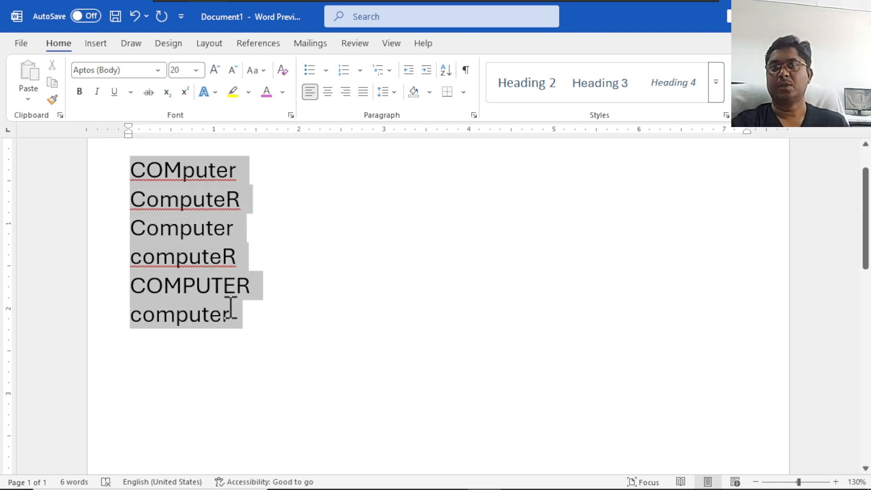
click(446, 70)
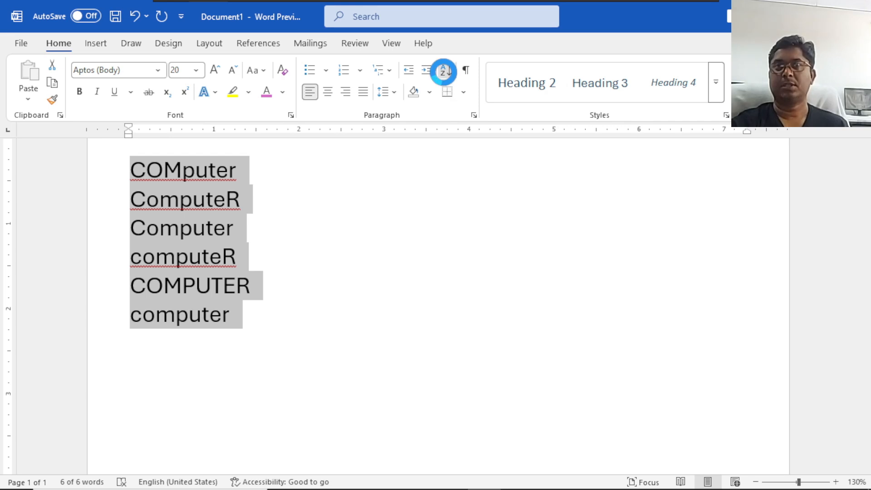
click(409, 333)
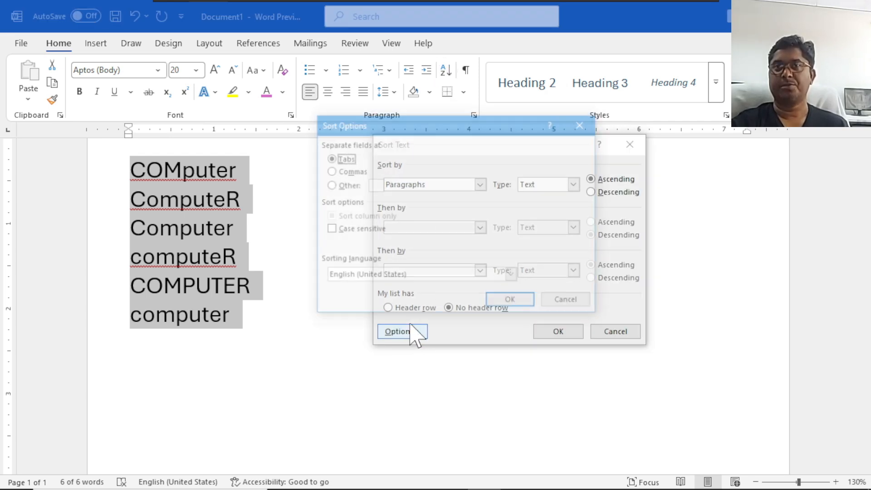
click(343, 231)
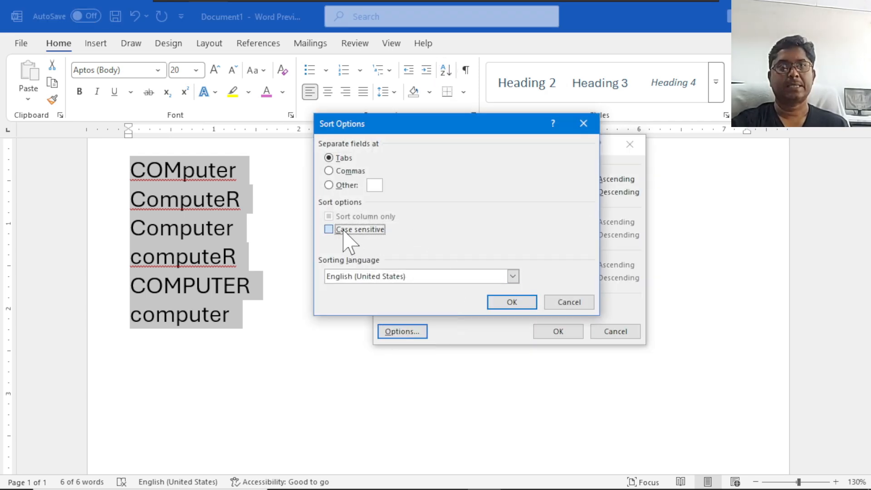
click(503, 301)
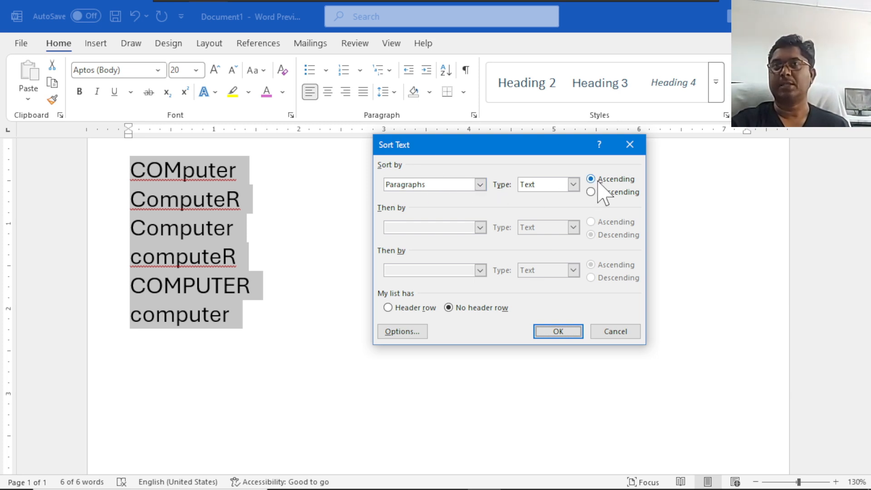
click(550, 331)
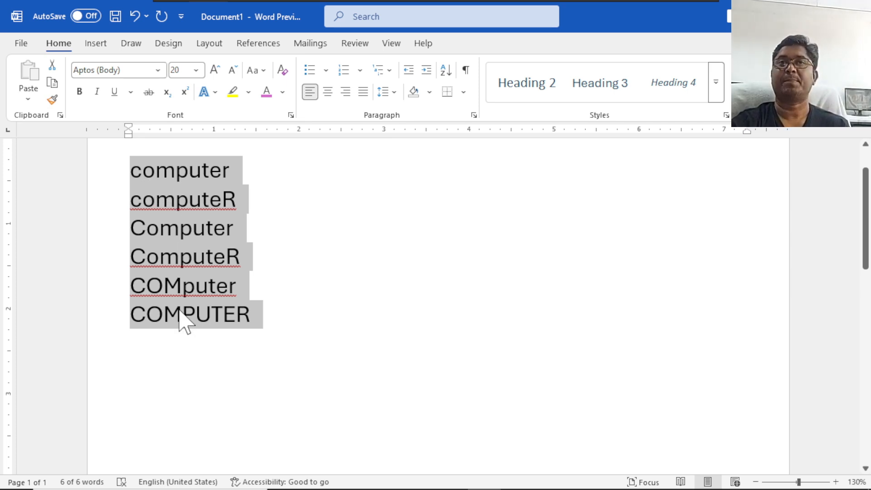
Sort the same six word lines again, this time in descending order.
click(446, 70)
click(603, 192)
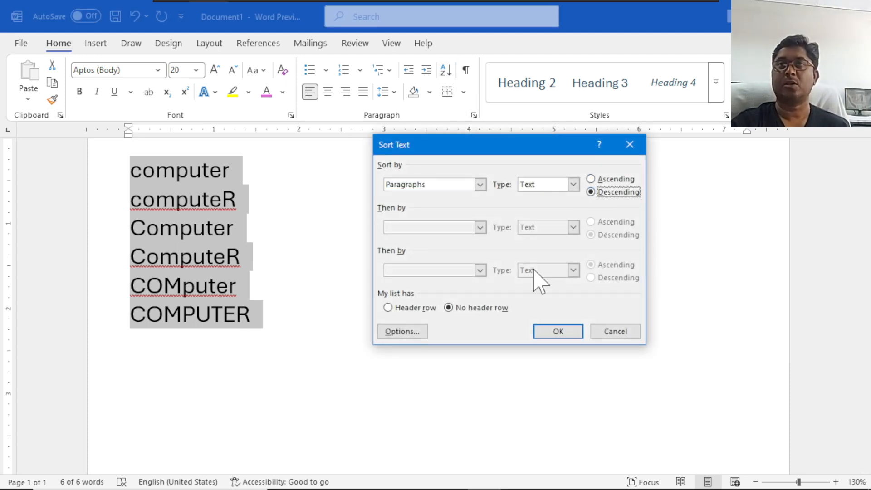
click(553, 330)
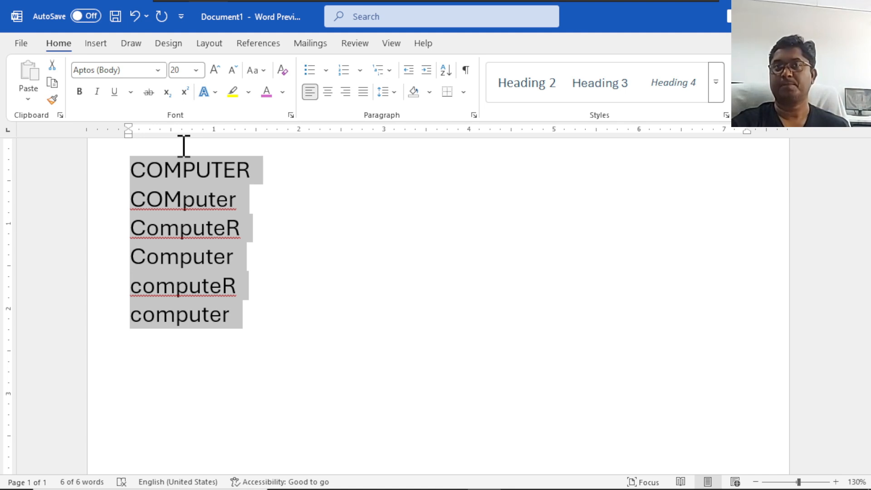
Clear the word list and generate three paragraphs of sample text with the =rand() function.
click(298, 198)
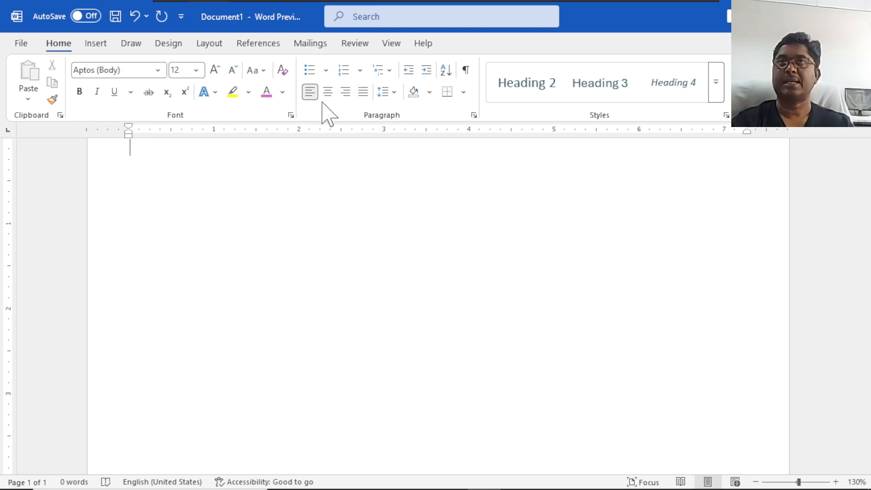
click(395, 91)
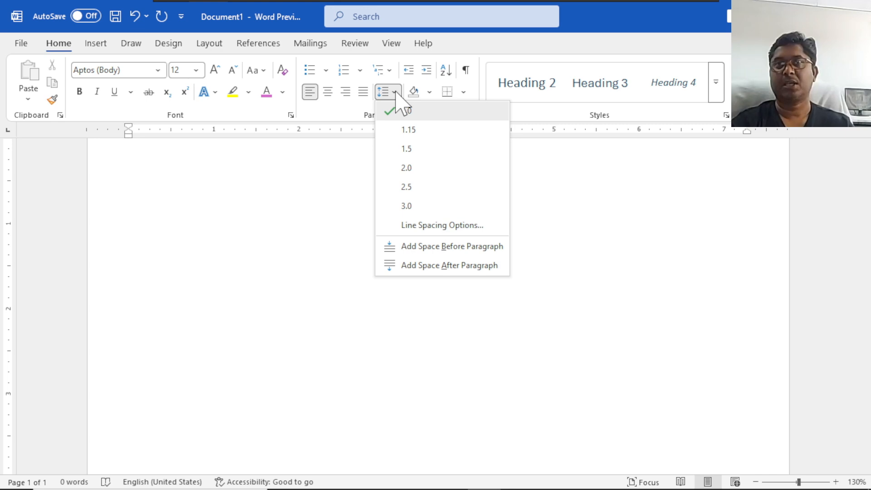
click(388, 92)
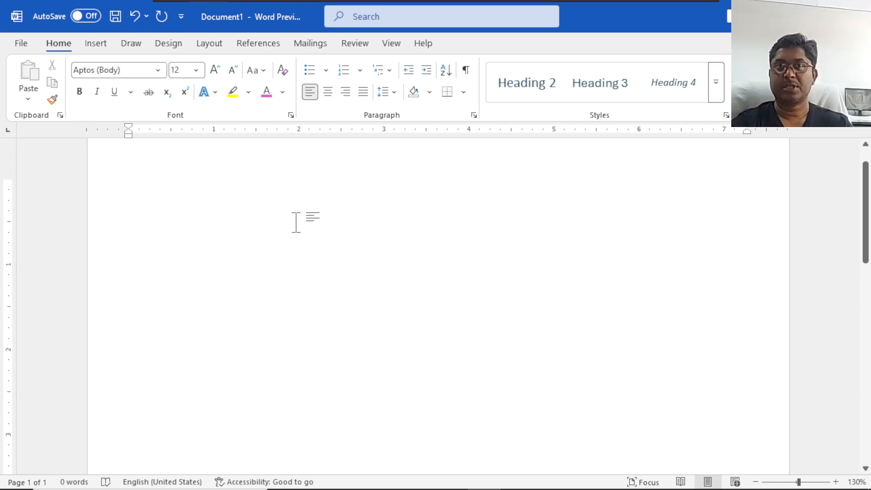
scroll(293, 225, up, 1)
text(=rand(3,4)
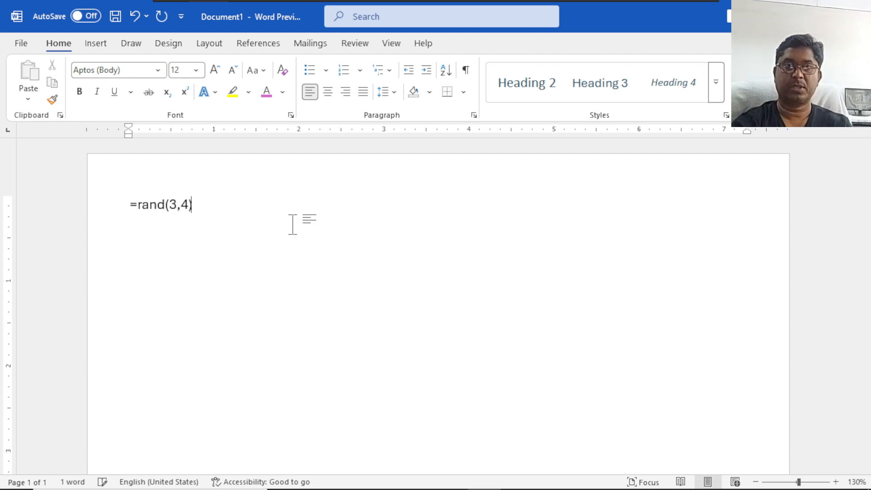
key(Return)
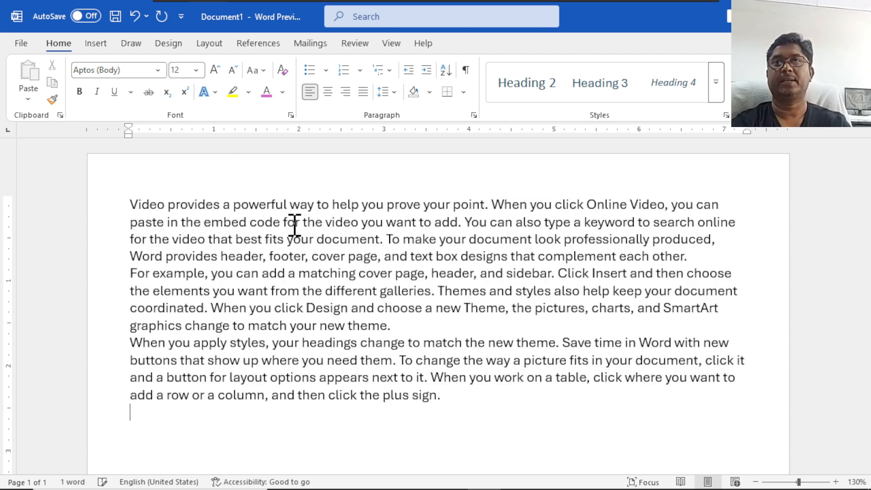
Add space before each of the three sample paragraphs.
drag(442, 390, 105, 204)
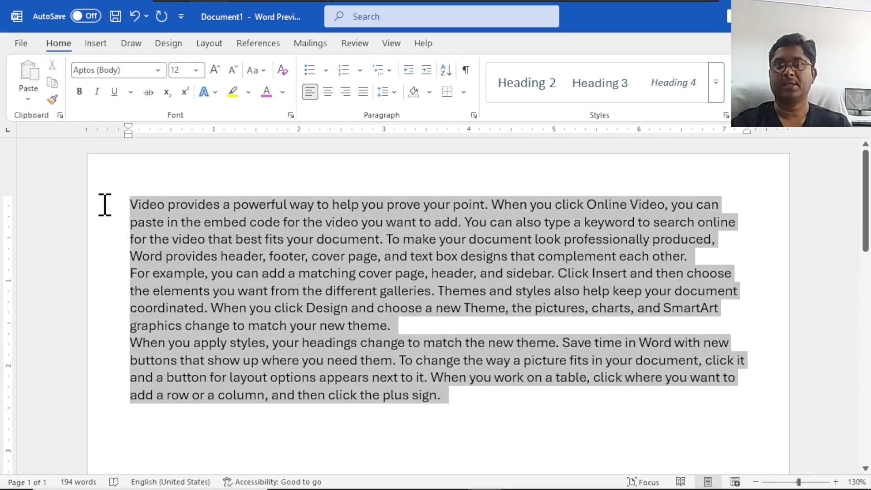
click(393, 95)
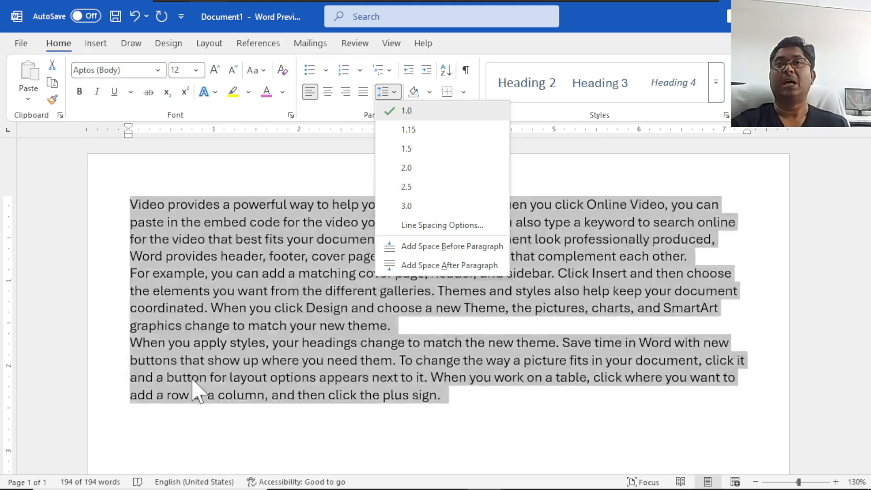
scroll(591, 301, down, 8)
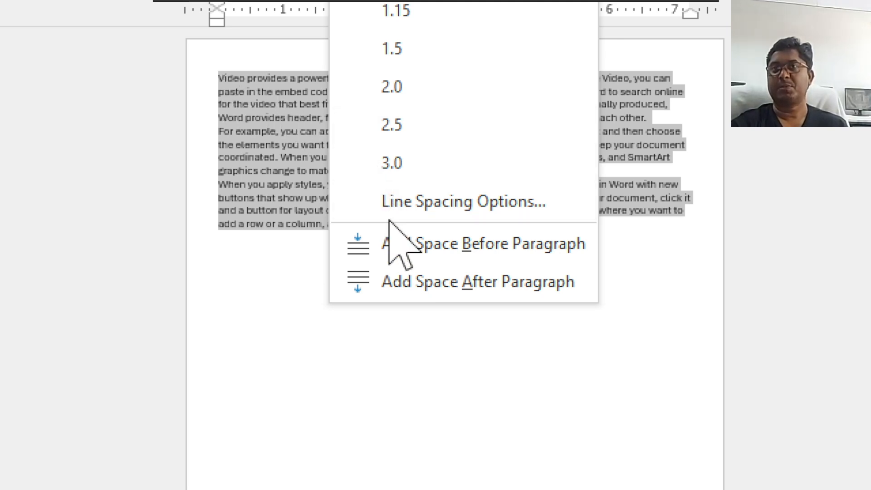
click(394, 245)
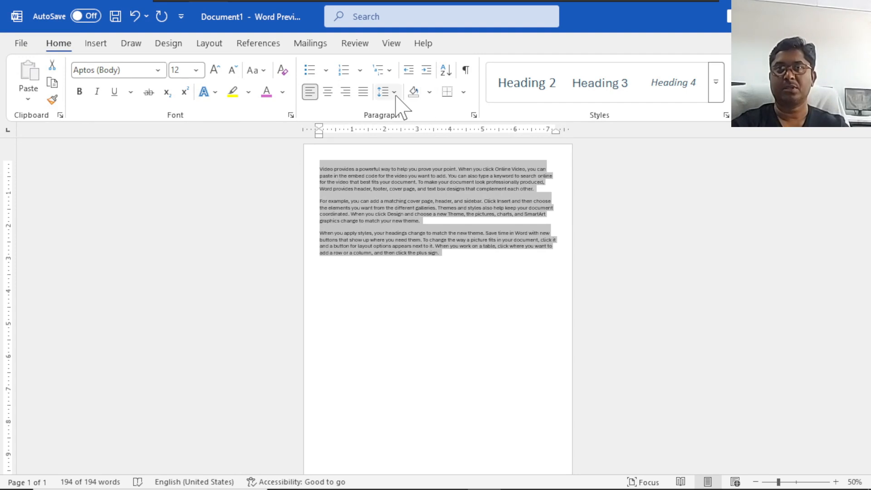
Examine the alignment, outline level and special indentation choices in the line spacing options, and close the settings without changes.
click(365, 16)
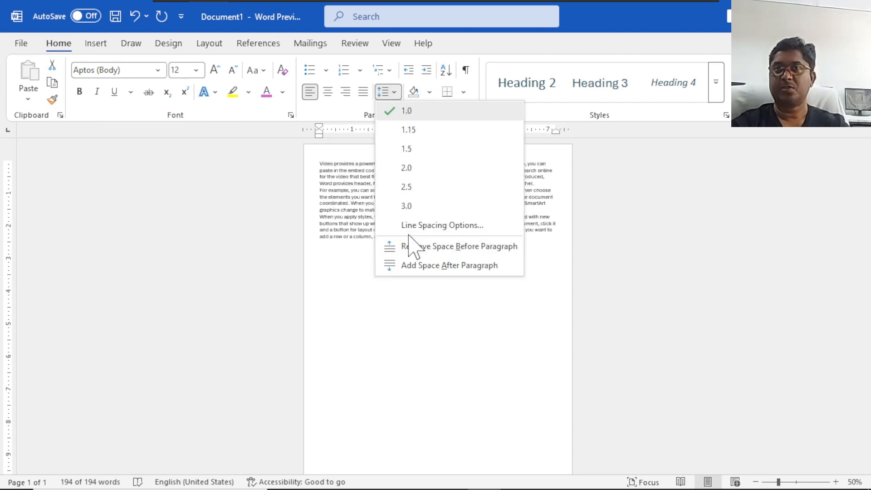
click(457, 223)
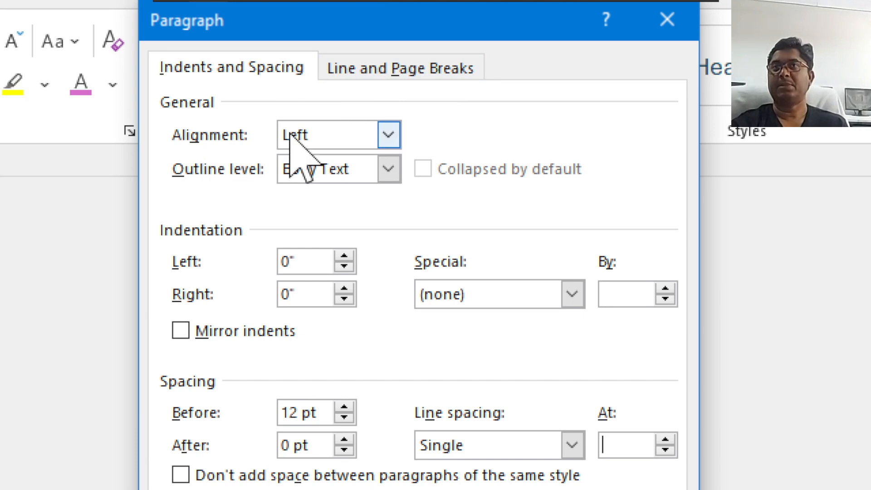
click(391, 134)
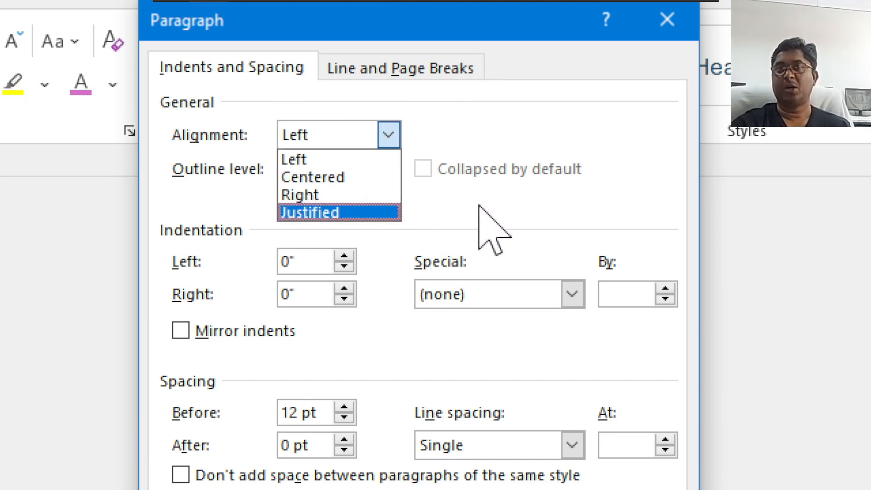
click(462, 207)
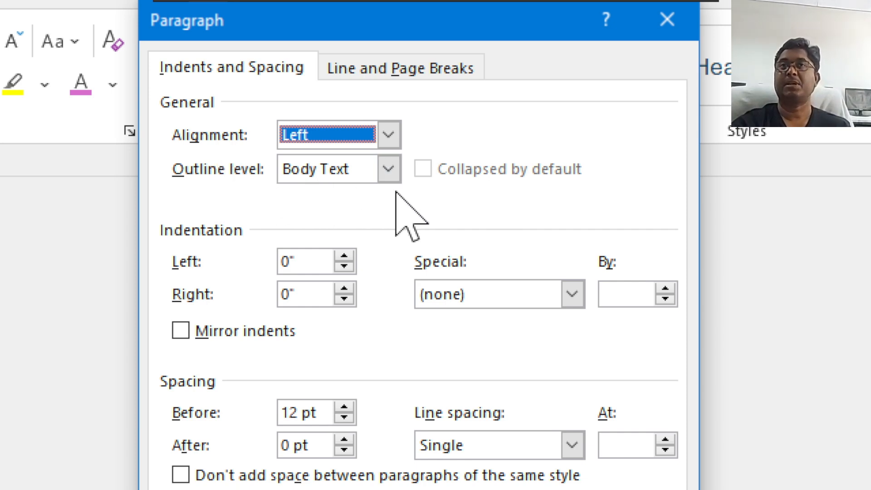
click(388, 173)
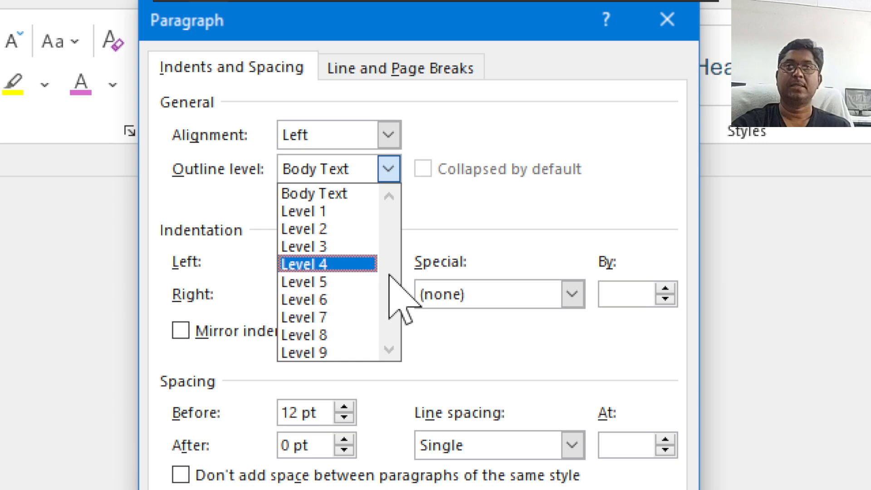
click(521, 220)
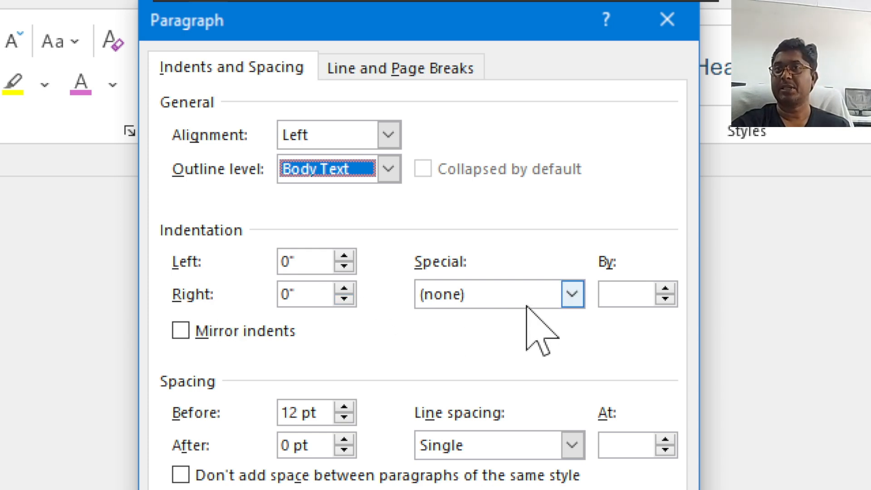
click(536, 295)
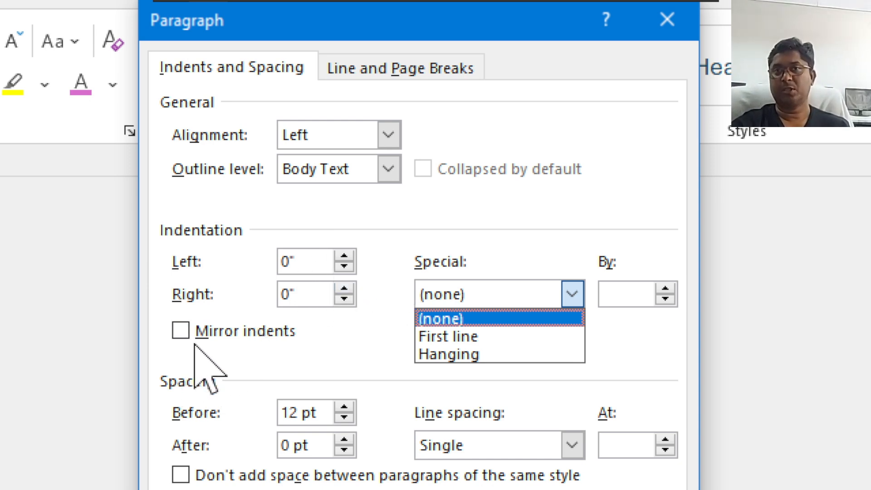
click(325, 330)
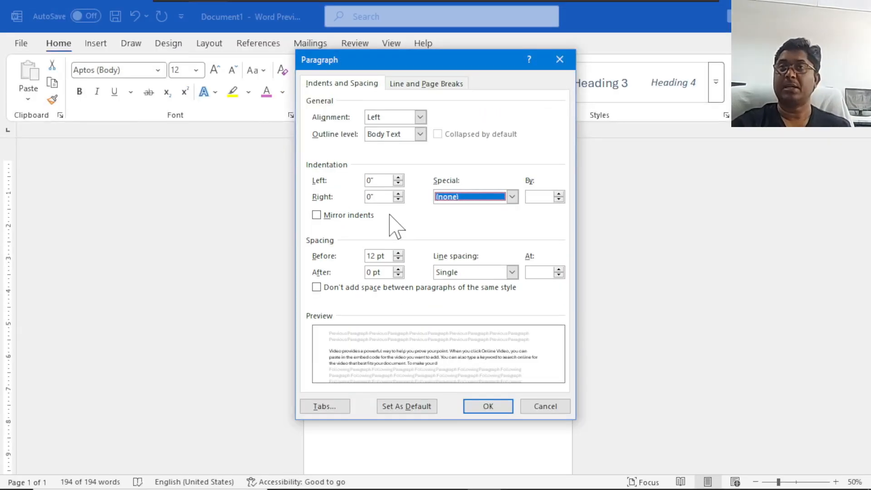
click(555, 63)
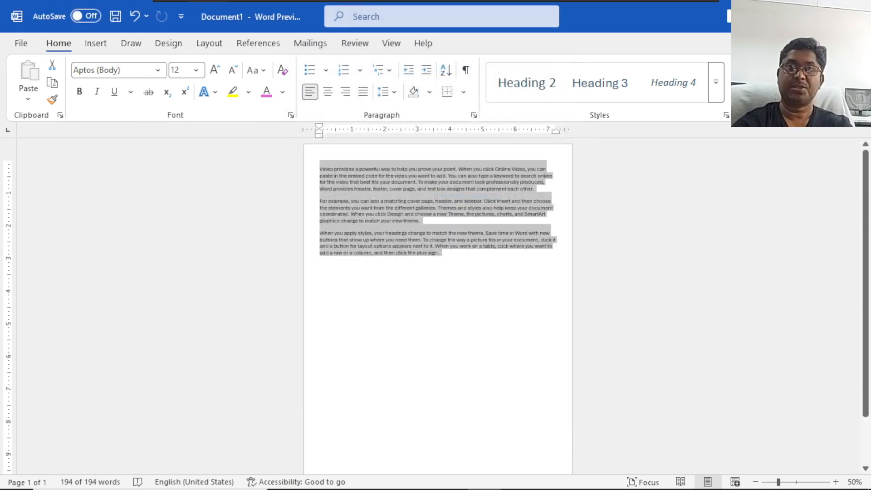
Replace the sample text with 20 newly generated paragraphs using the =rand() function.
key(Delete)
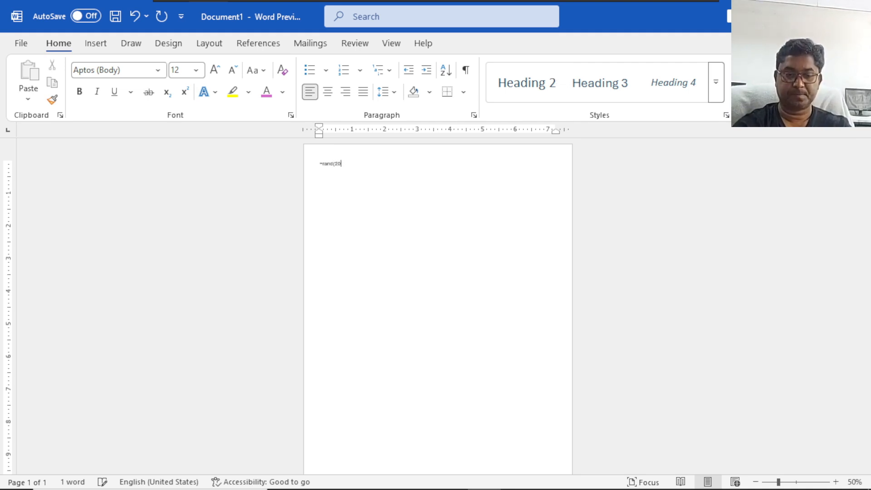
key(Return)
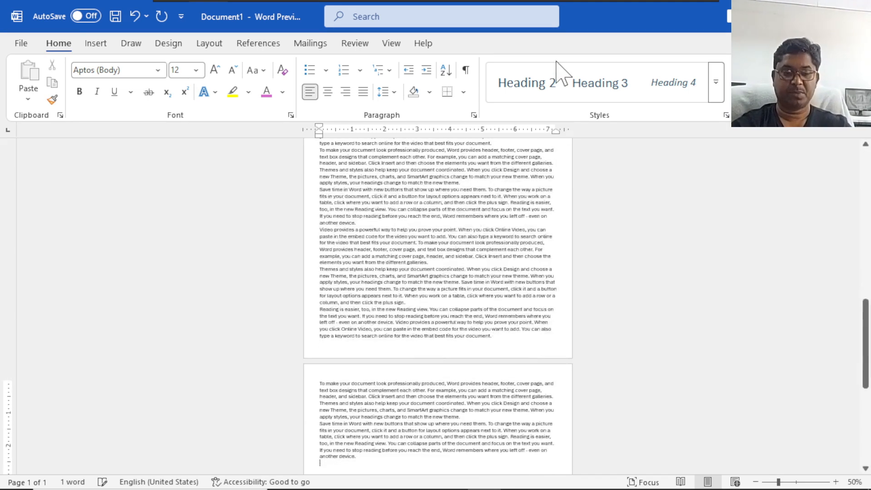
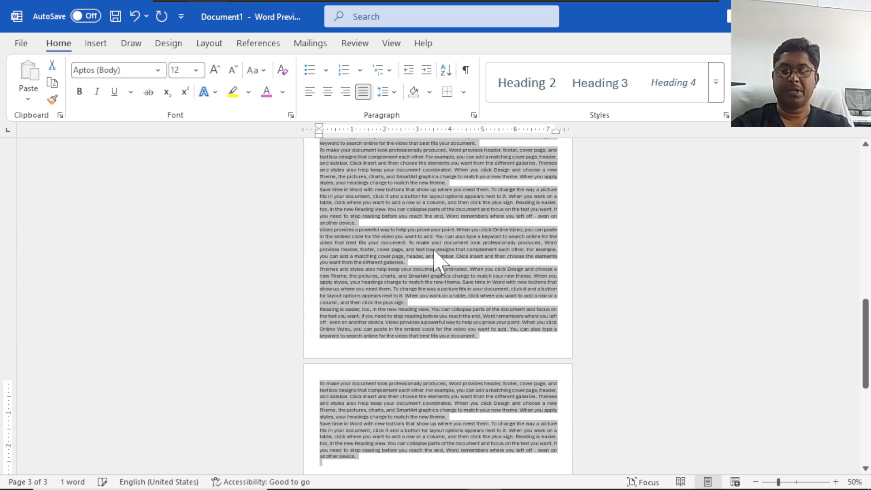
Indent all the selected sample paragraphs by about 1.06 inches from the left margin.
ctrl+scroll(442, 254, up, 6)
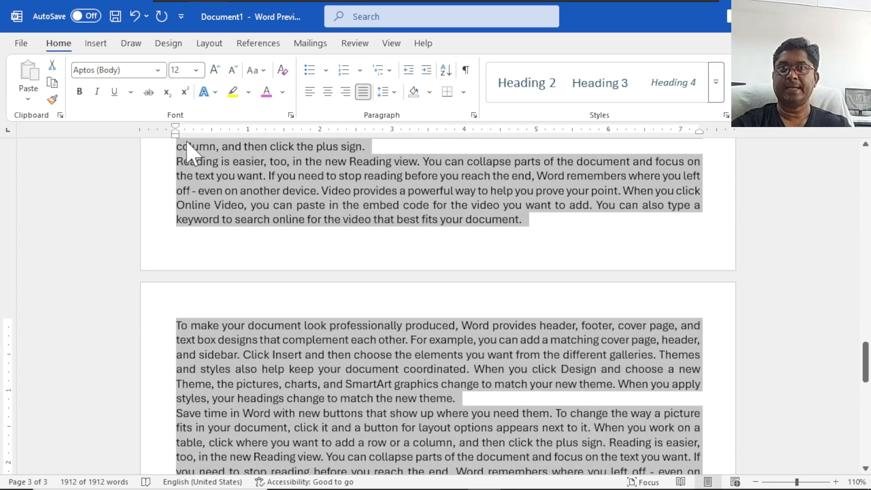
drag(175, 136, 253, 144)
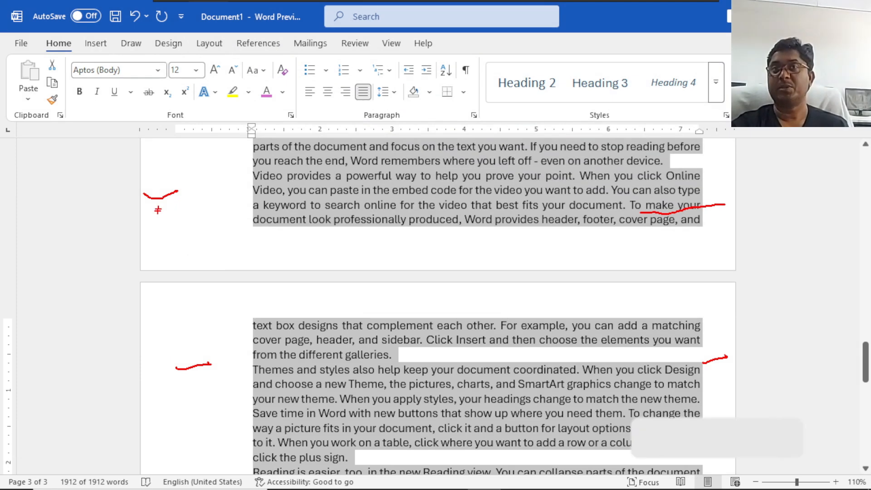
drag(156, 212, 237, 196)
drag(180, 358, 220, 316)
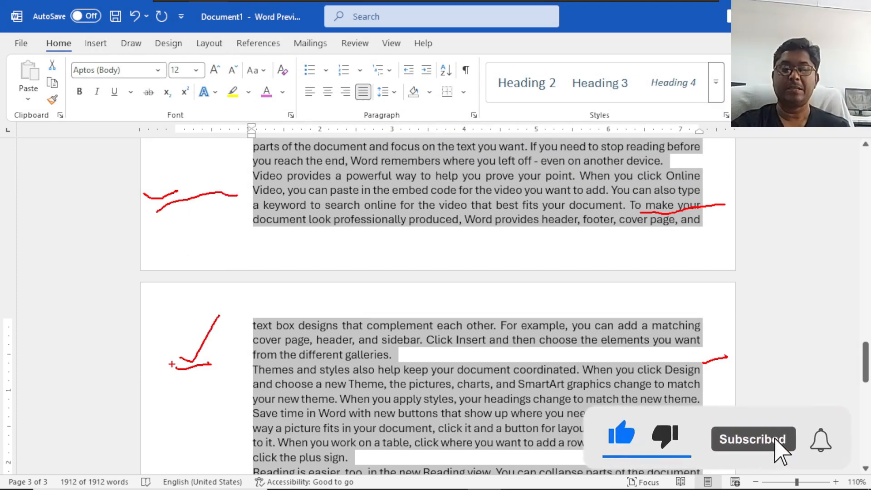
key(Escape)
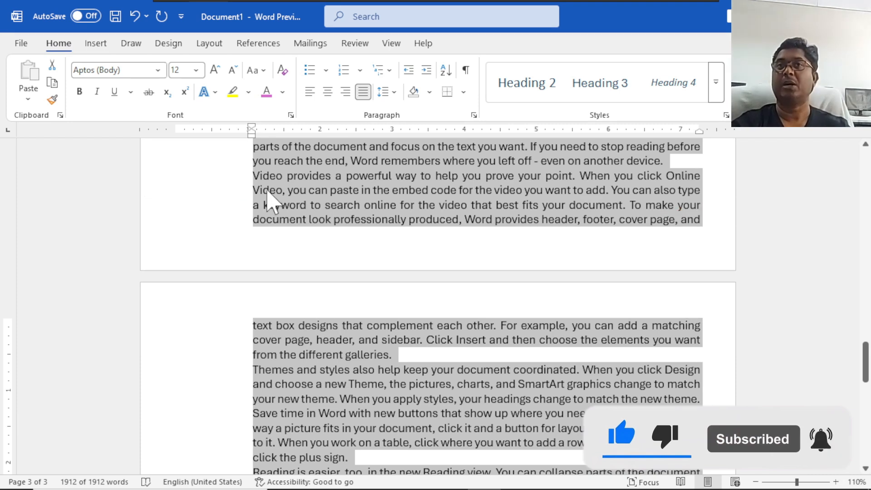
Turn on mirror indents for all the selected paragraphs in the line spacing options.
click(391, 93)
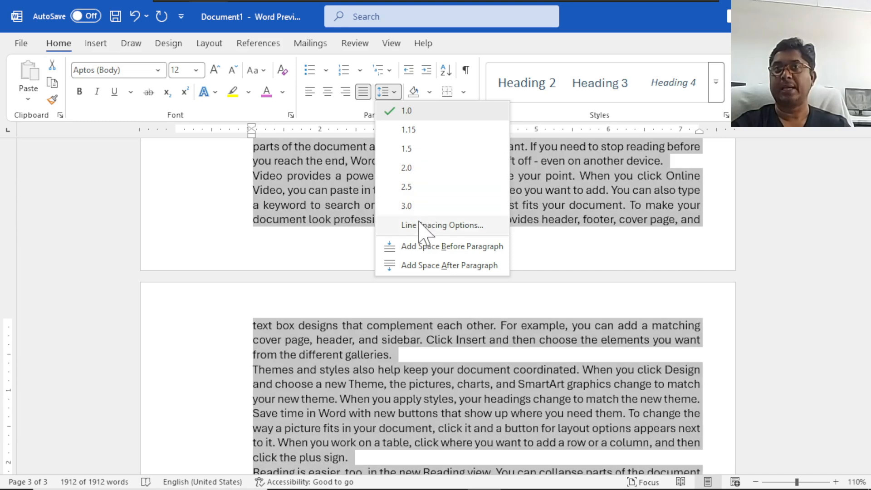
click(417, 226)
click(328, 216)
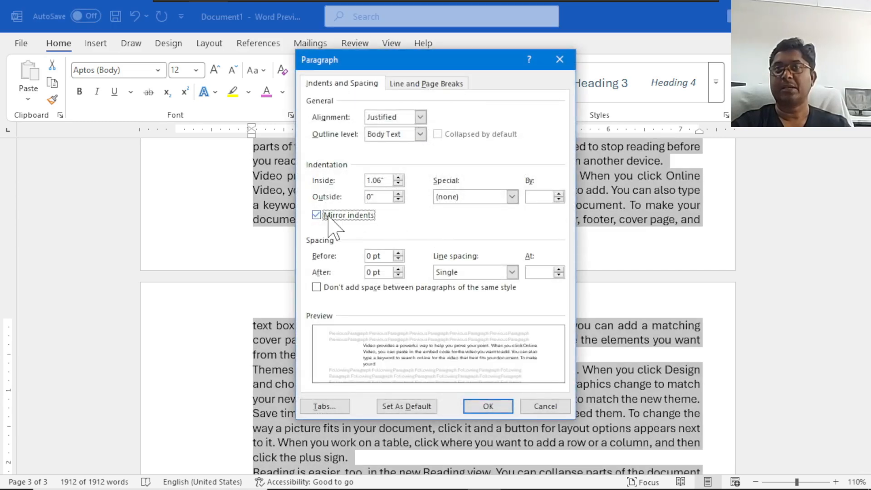
click(487, 406)
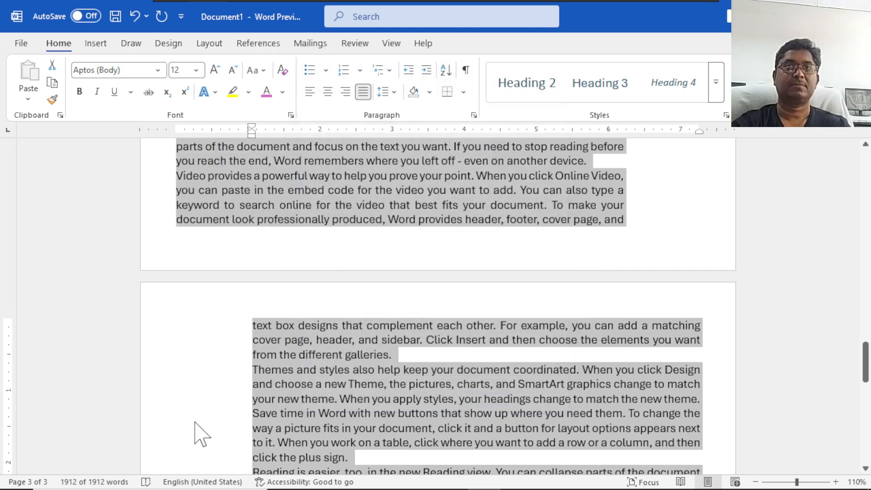
Examine the mirrored inside and outside indents across the document's pages.
scroll(245, 383, up, 15)
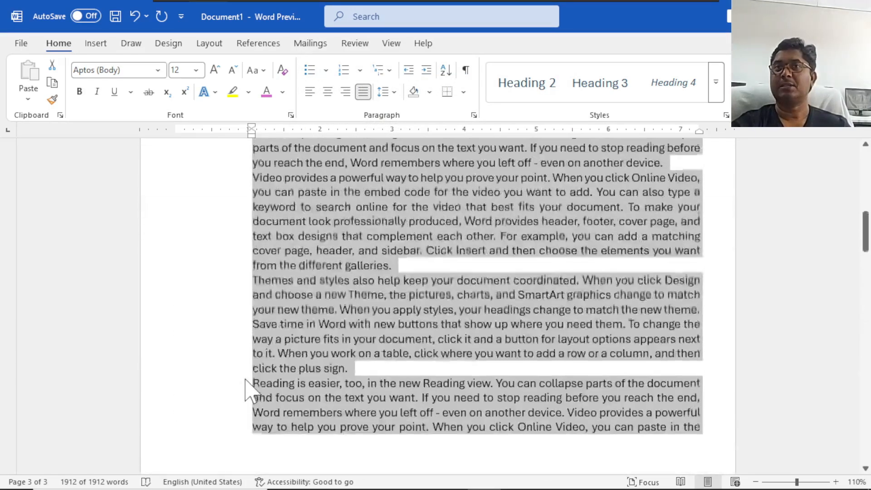
scroll(245, 379, up, 6)
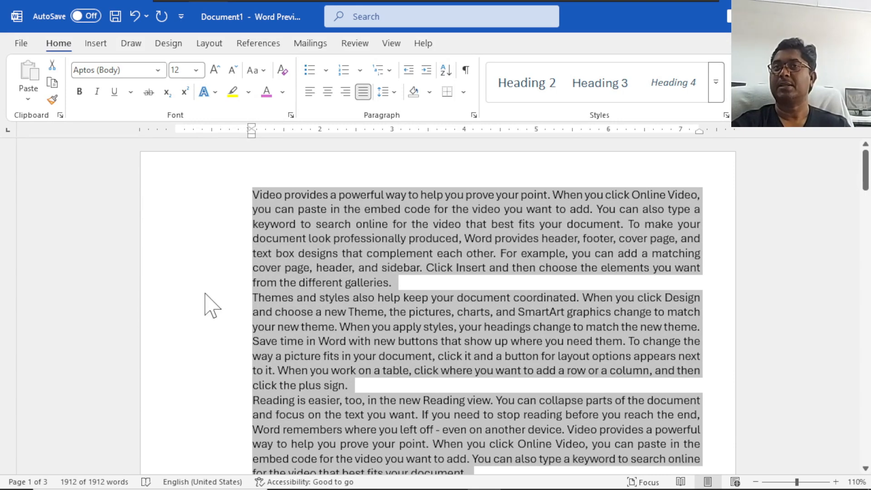
scroll(205, 294, down, 10)
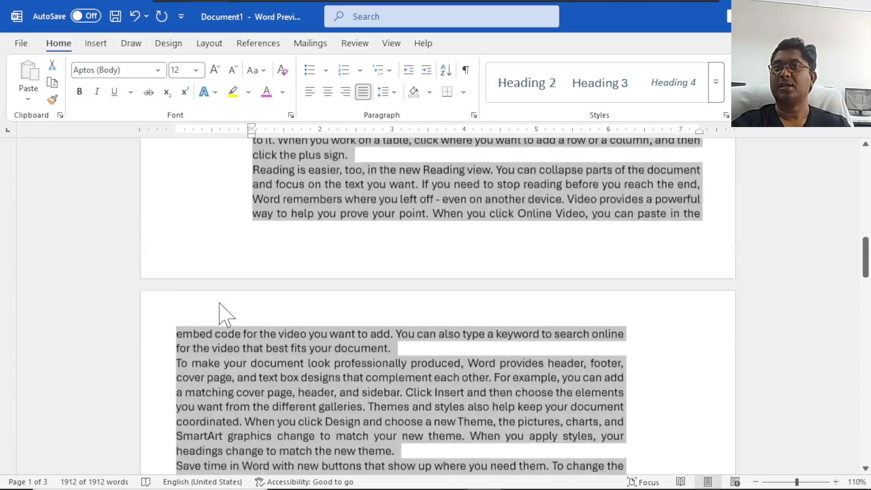
scroll(222, 315, down, 1)
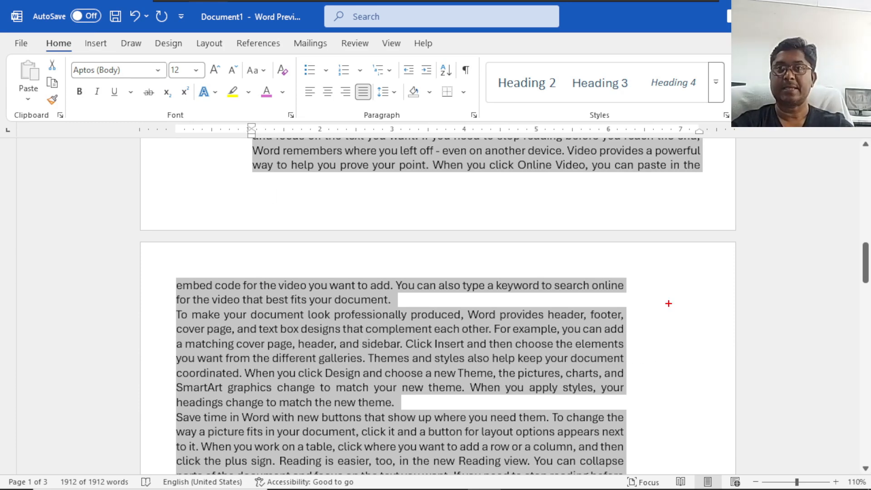
drag(522, 230, 321, 277)
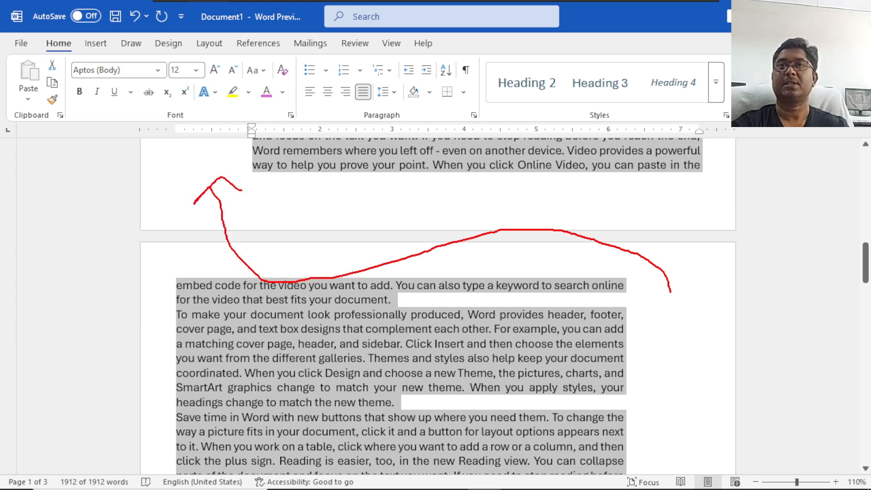
mouse_move(247, 271)
mouse_down()
mouse_move(538, 252)
mouse_move(712, 200)
mouse_up()
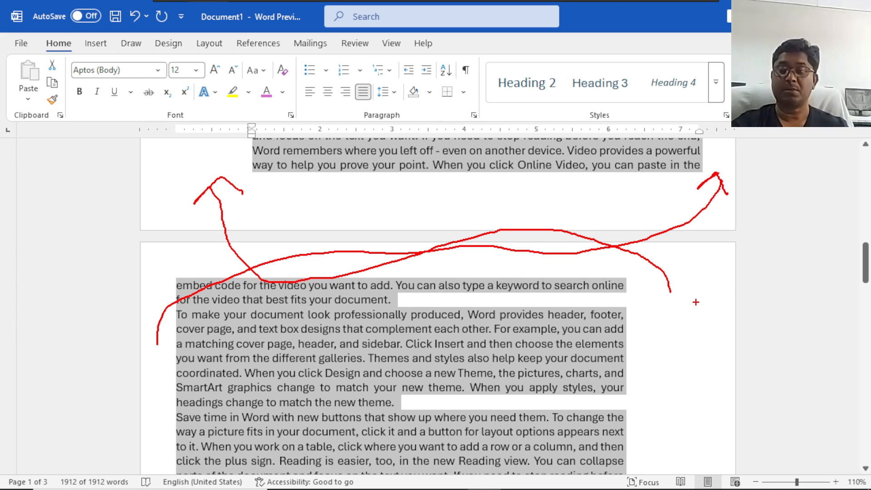
key(Escape)
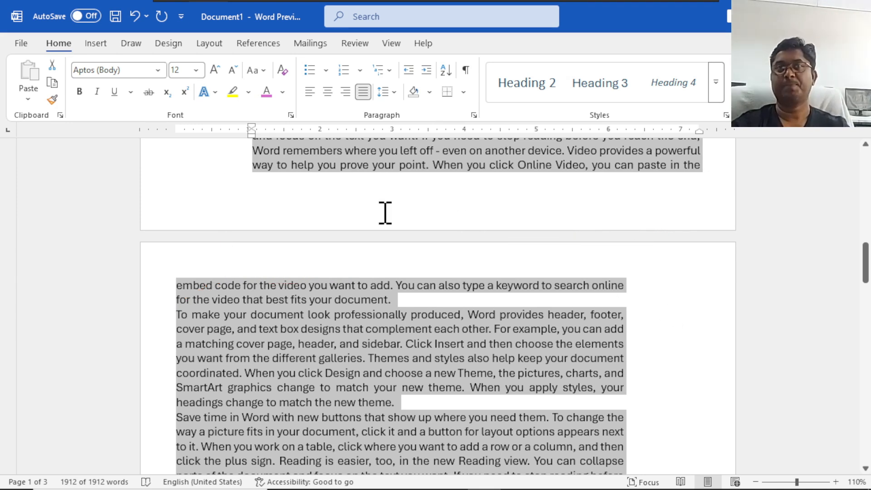
Set the paragraph spacing to 24 pt before and 24 pt after in the line spacing options.
click(385, 92)
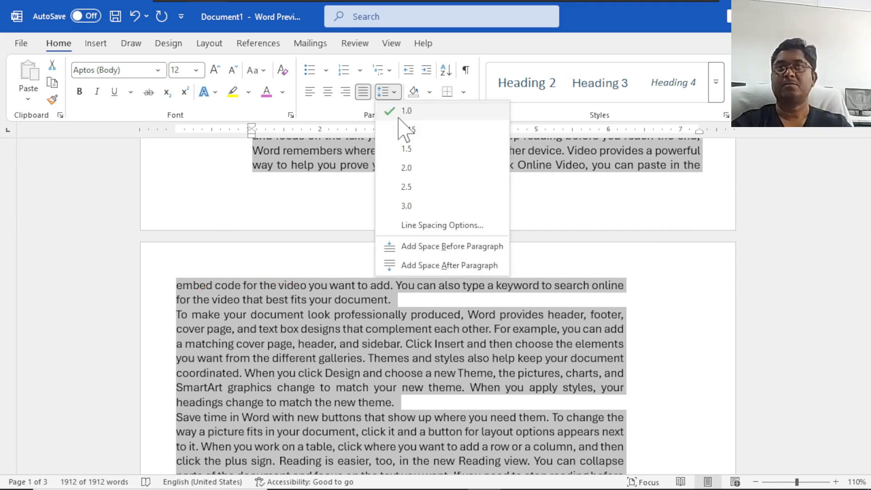
click(456, 225)
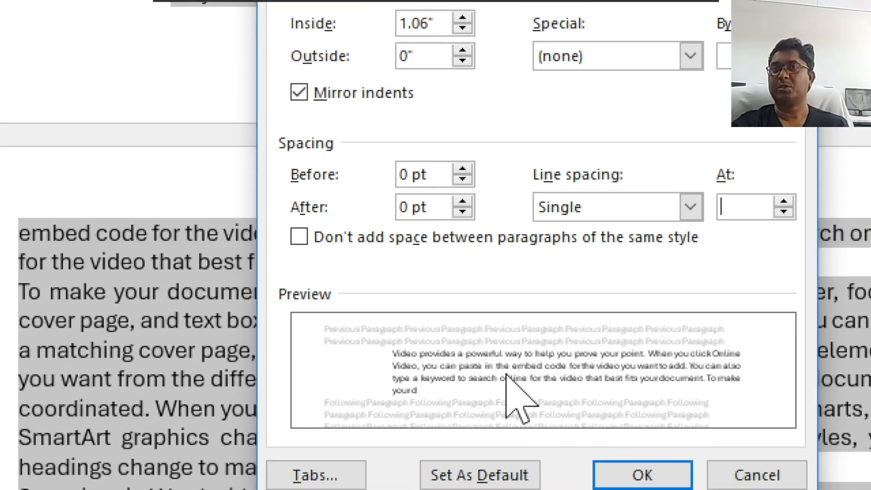
click(462, 169)
click(462, 169)
click(462, 169)
click(462, 169)
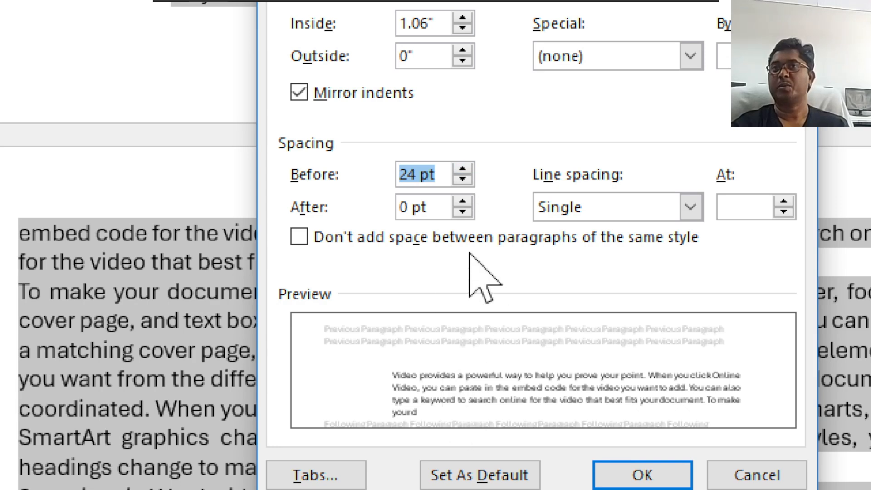
click(469, 199)
click(467, 201)
click(467, 201)
click(467, 201)
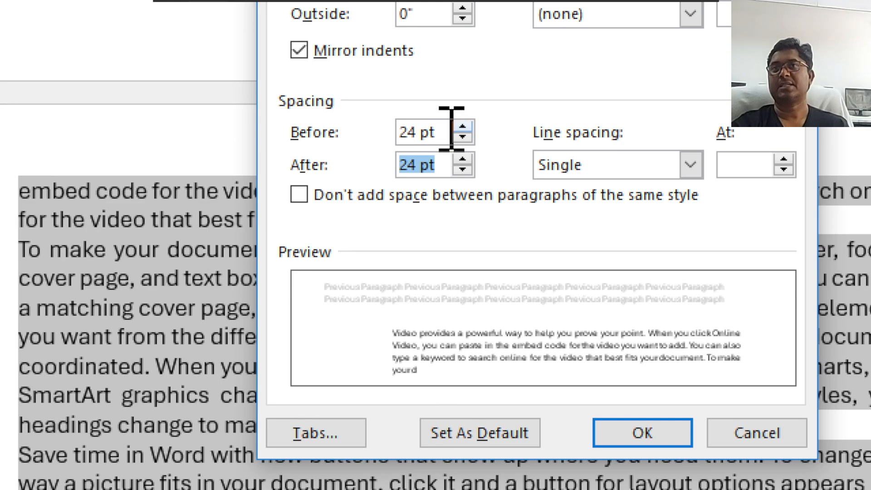
Reset the spacing before and after the selected paragraphs to 0 pt.
click(462, 137)
click(461, 137)
click(461, 137)
click(462, 137)
click(462, 137)
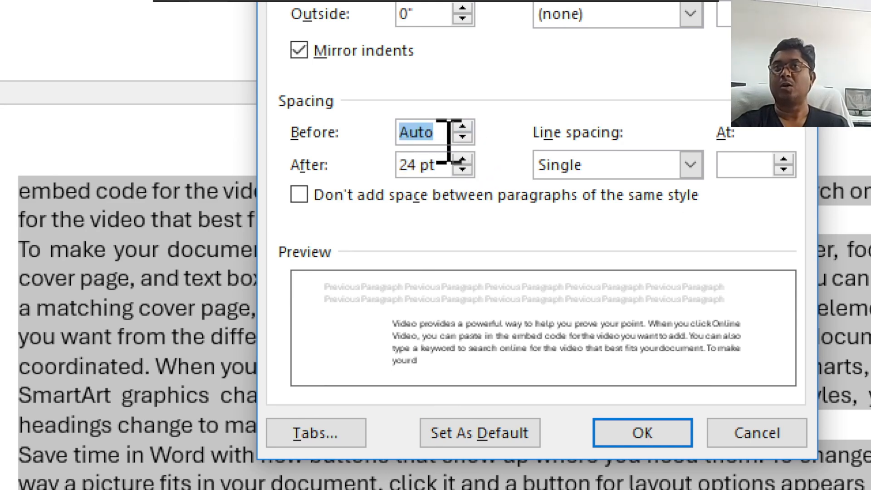
click(463, 127)
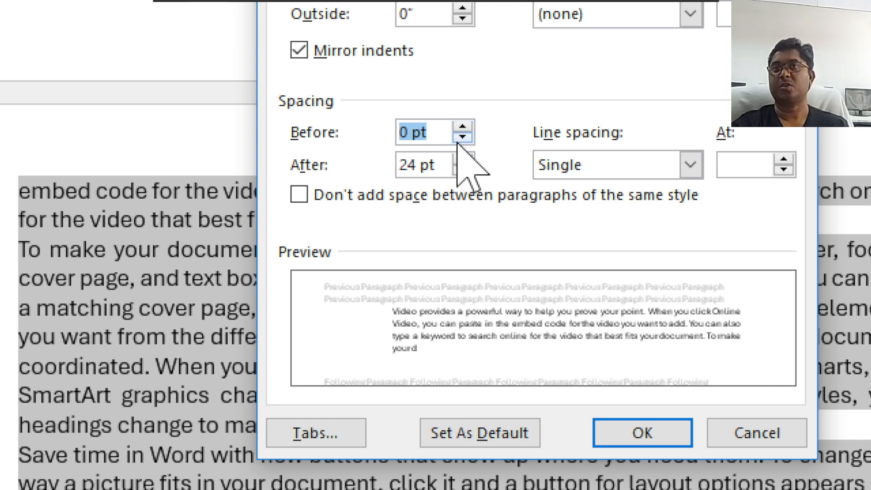
click(469, 171)
click(470, 171)
click(469, 171)
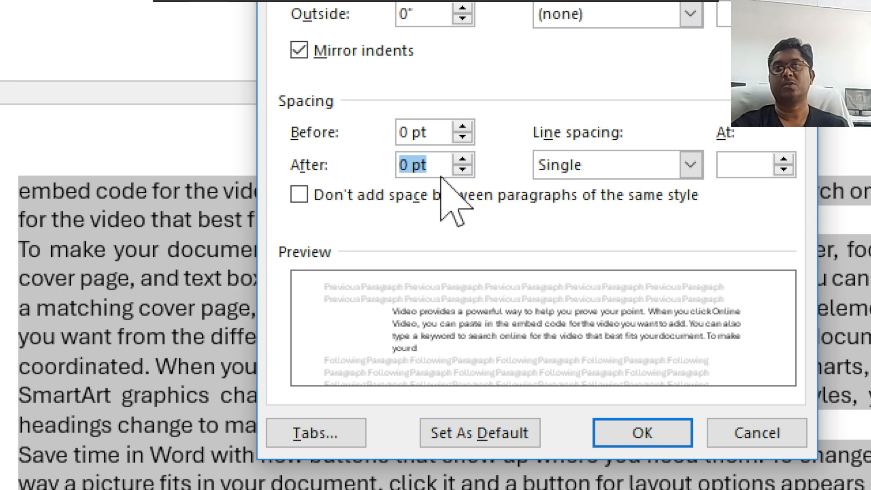
Review the available line spacing choices for the selected paragraphs and keep Single.
click(602, 171)
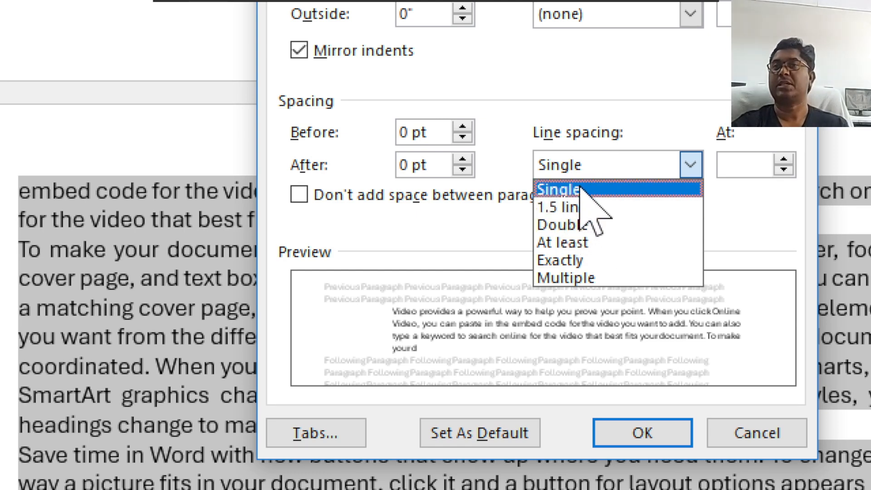
click(581, 188)
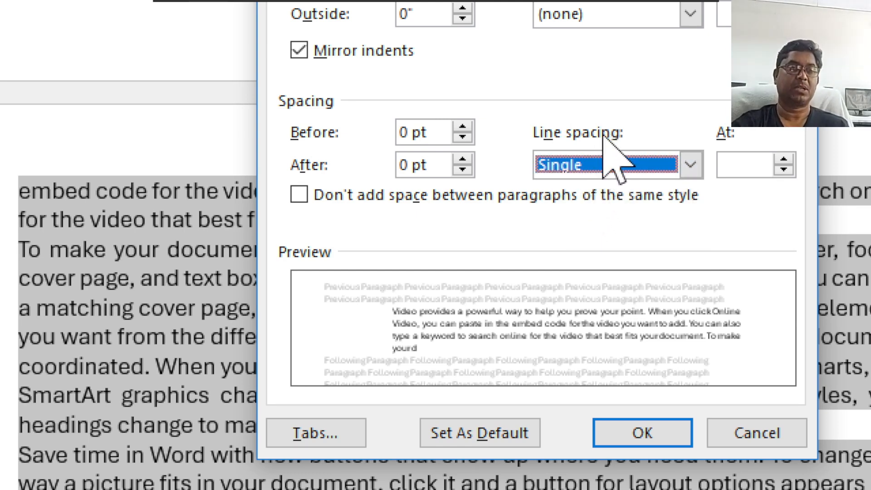